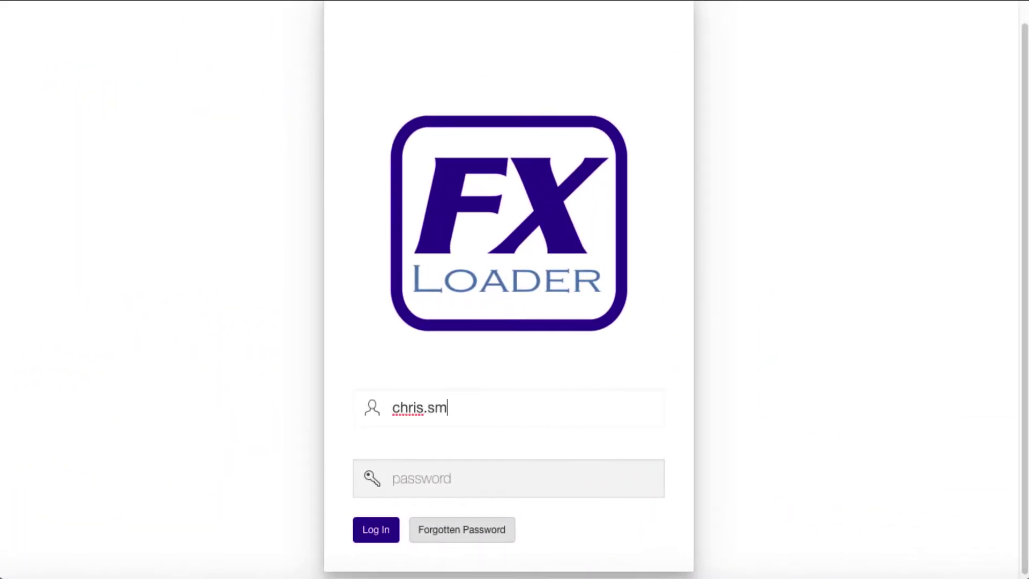
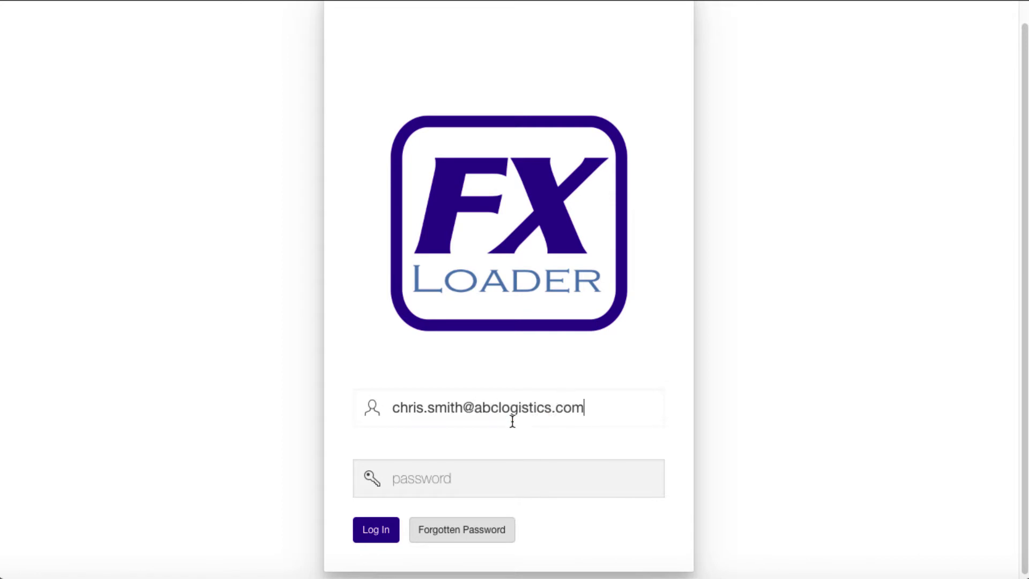
# Sign in with the user's e-mail address and account password.
pyautogui.click(494, 477)
pyautogui.write('••••••••')
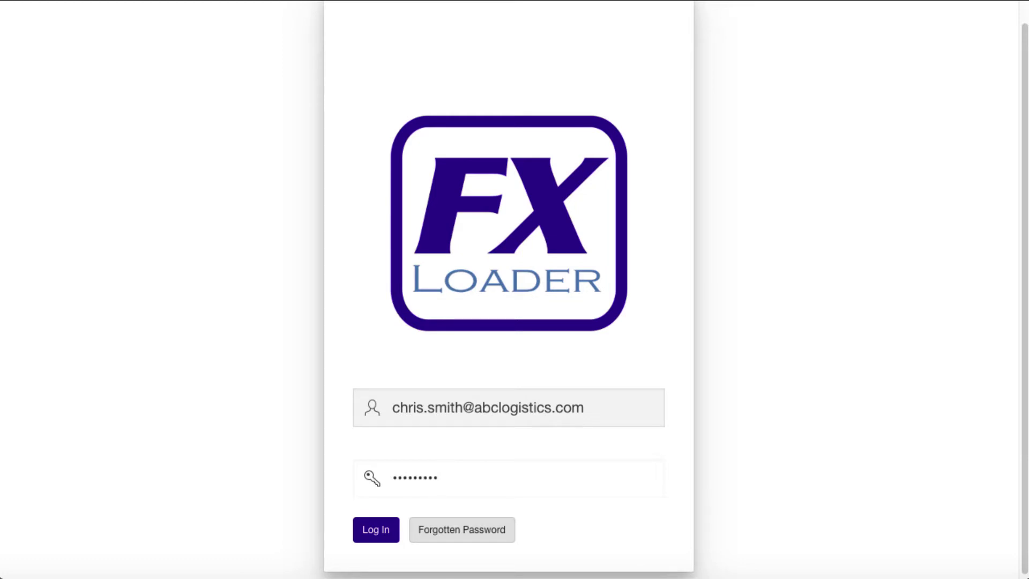
pyautogui.click(390, 540)
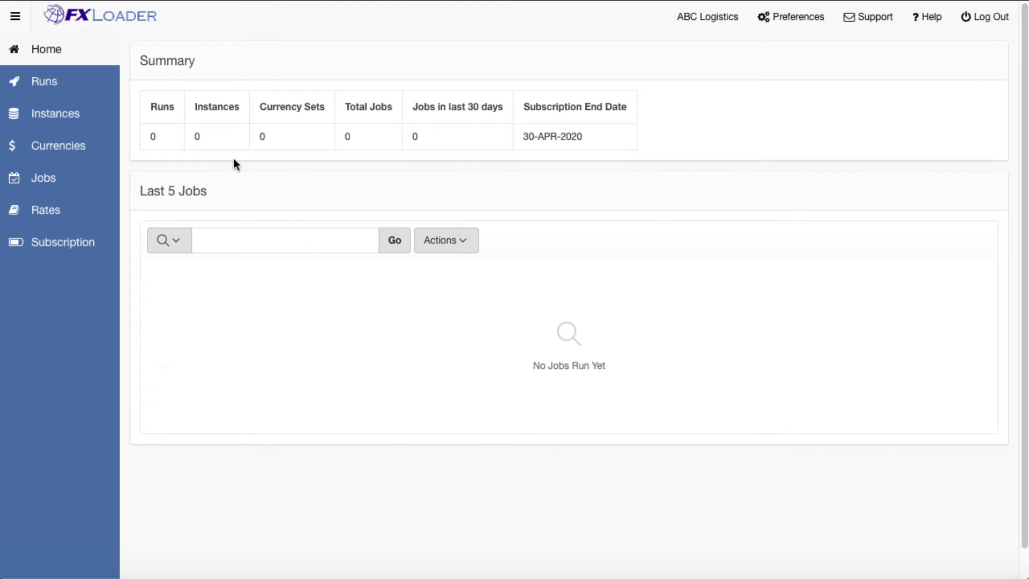
pyautogui.click(99, 114)
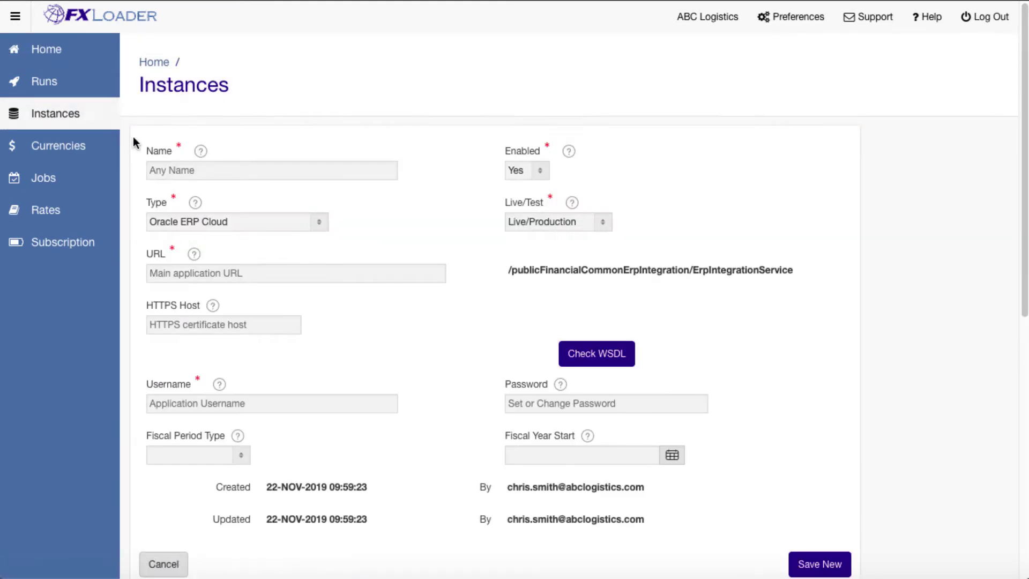
pyautogui.click(164, 172)
pyautogui.write('PROD ERP Cloud')
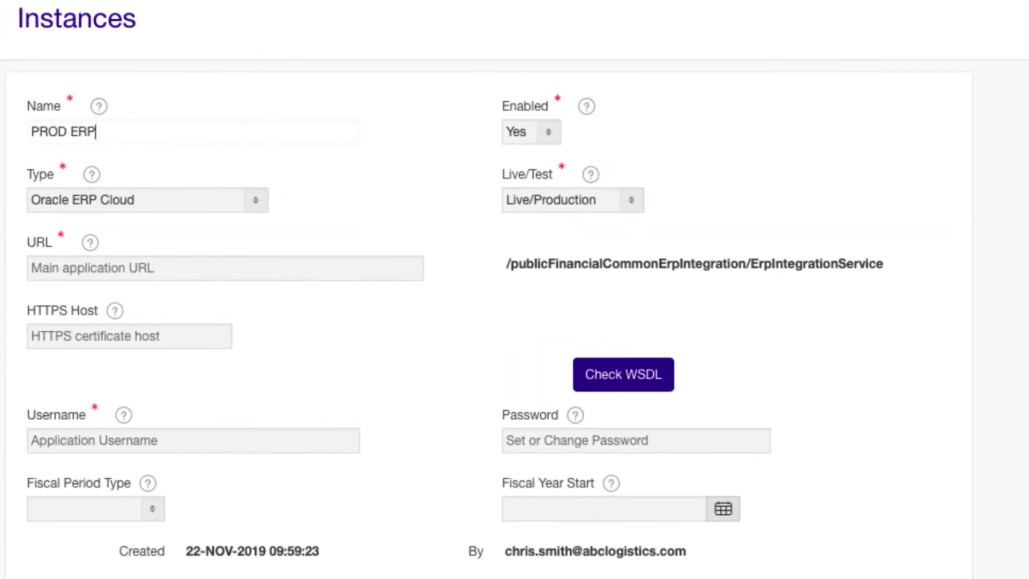
pyautogui.click(69, 268)
pyautogui.write('https://adc')
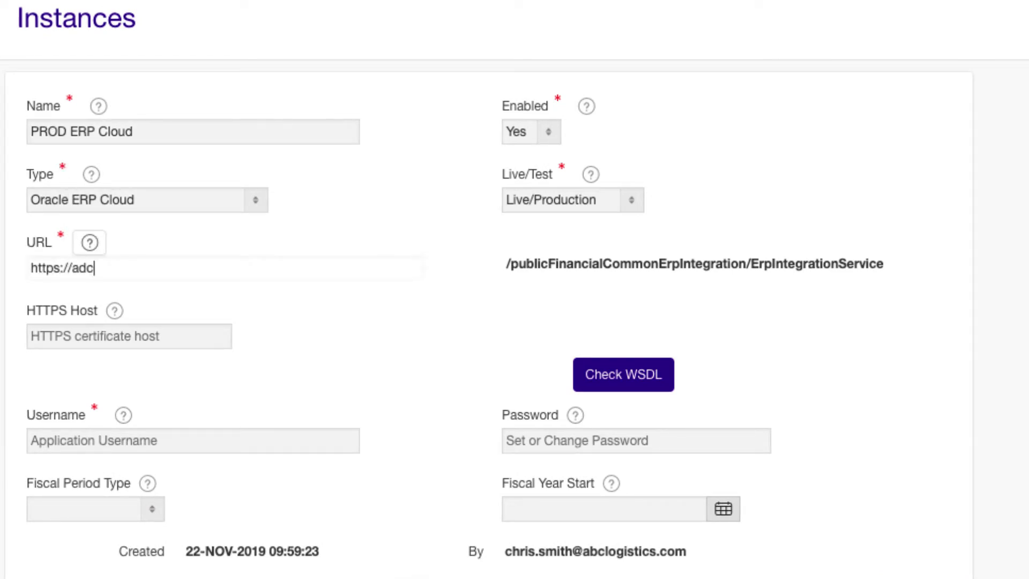
pyautogui.write('2-zipq-fa-ext.oracledemos.com')
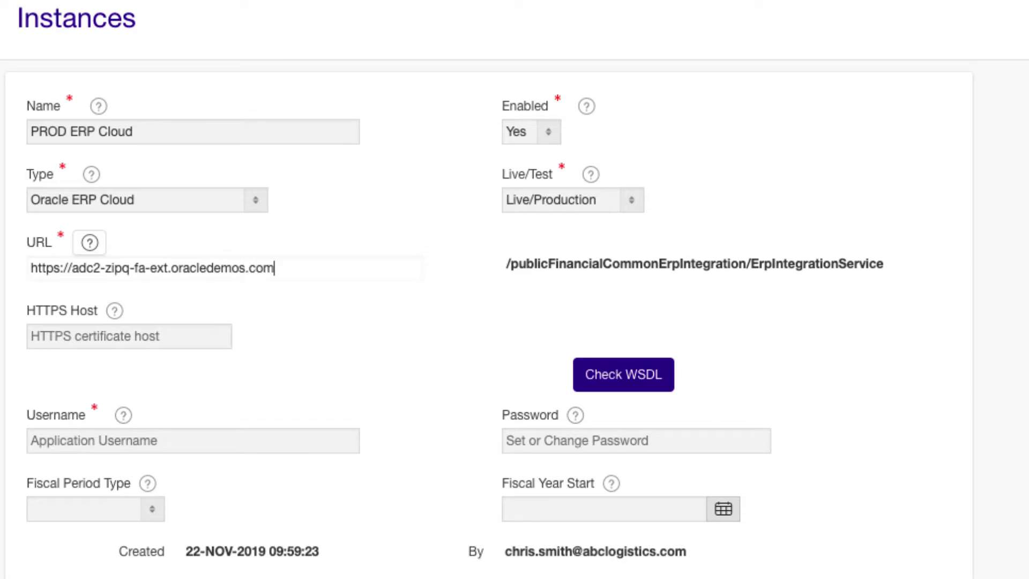
pyautogui.scroll(-2, 514, 319)
pyautogui.click(108, 338)
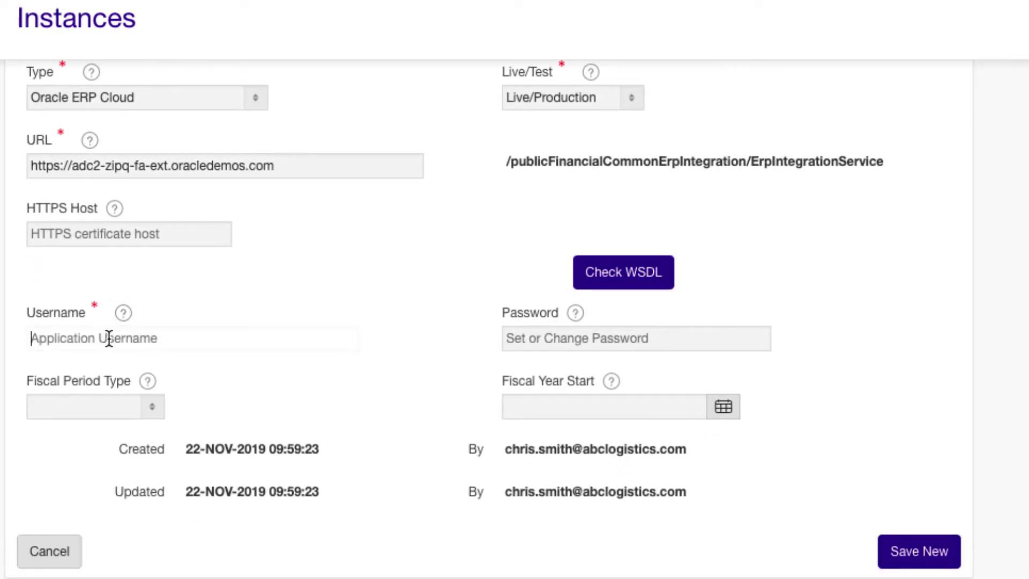
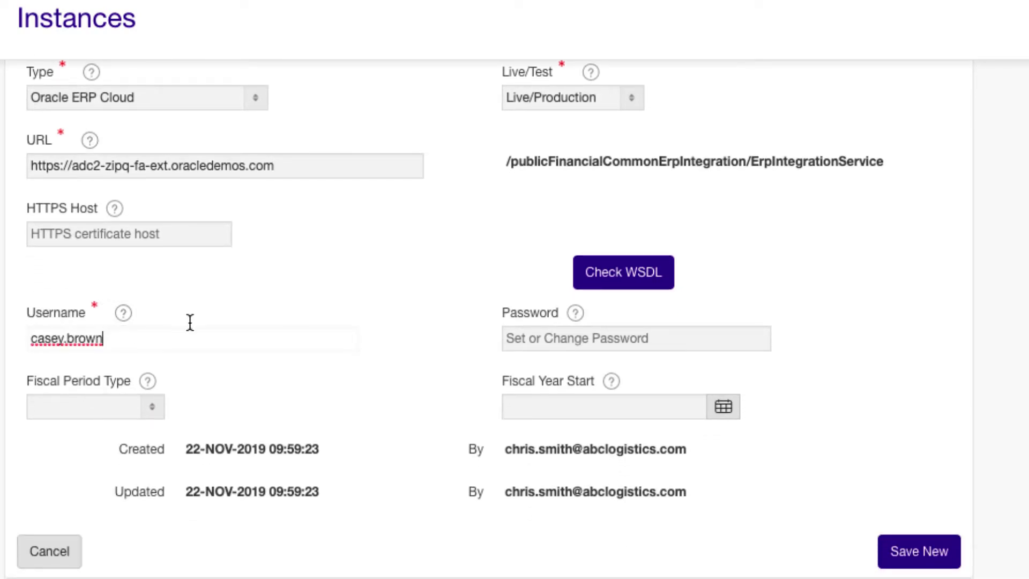
pyautogui.click(580, 339)
pyautogui.write('•••')
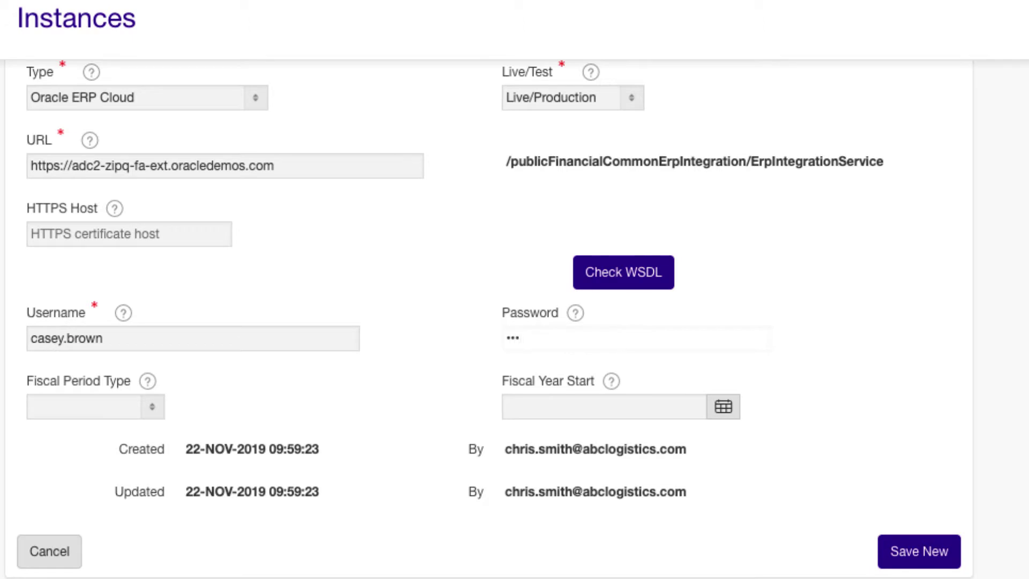
pyautogui.write('••')
# Use Calendar Months fiscal periods with the fiscal year starting 01-Jan-2019.
pyautogui.click(161, 404)
pyautogui.click(89, 424)
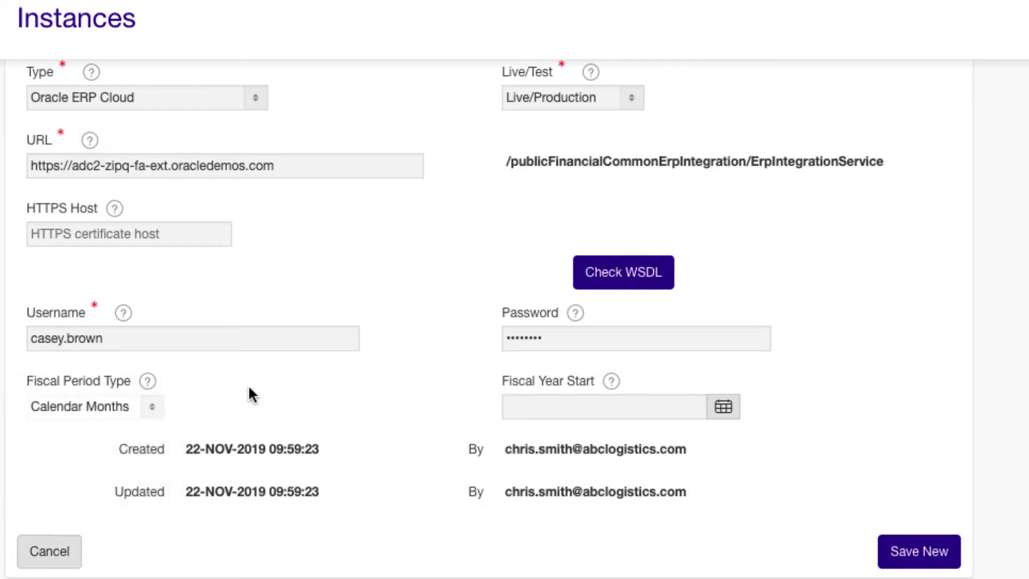
pyautogui.click(724, 407)
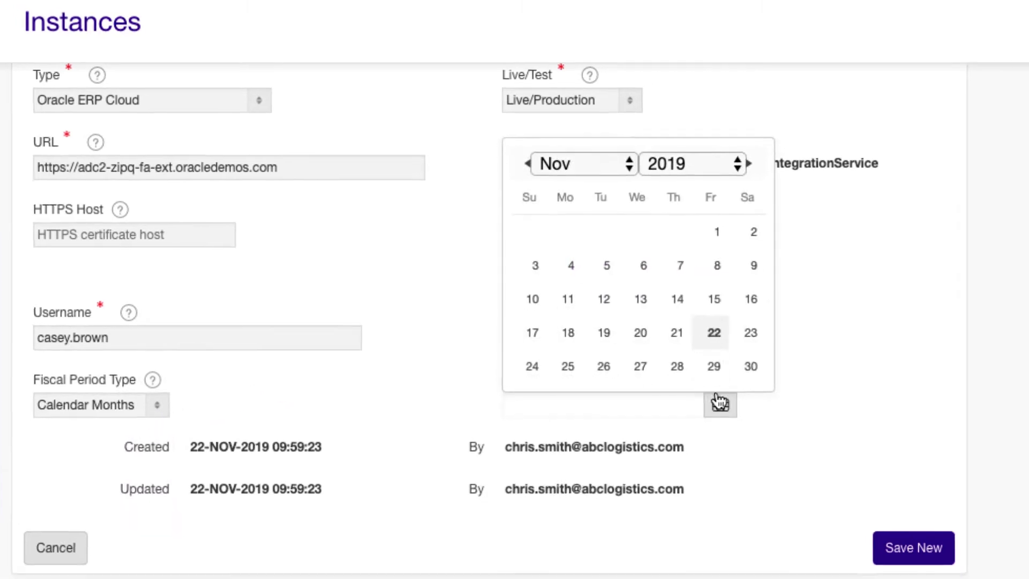
pyautogui.click(631, 162)
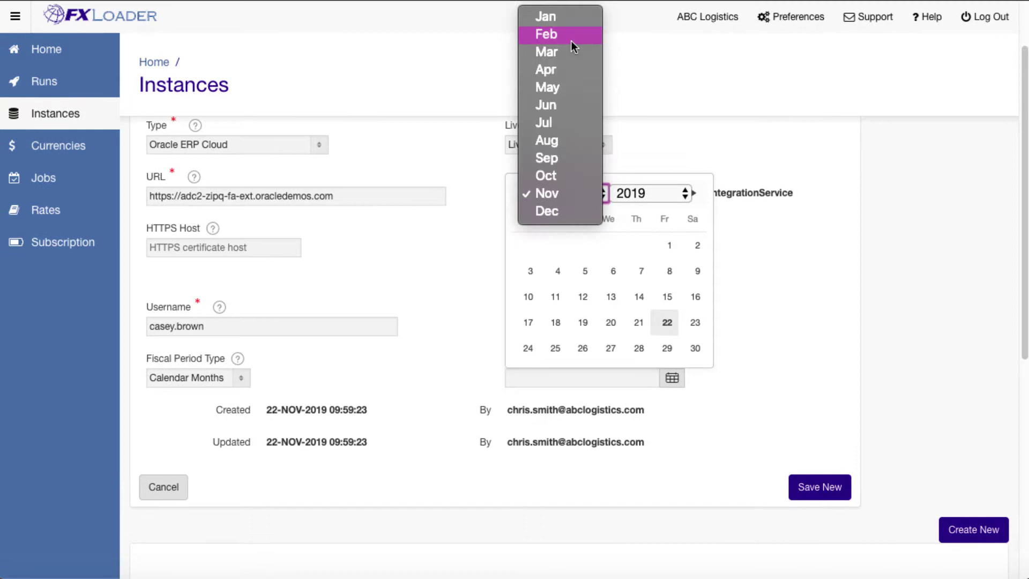
pyautogui.click(567, 20)
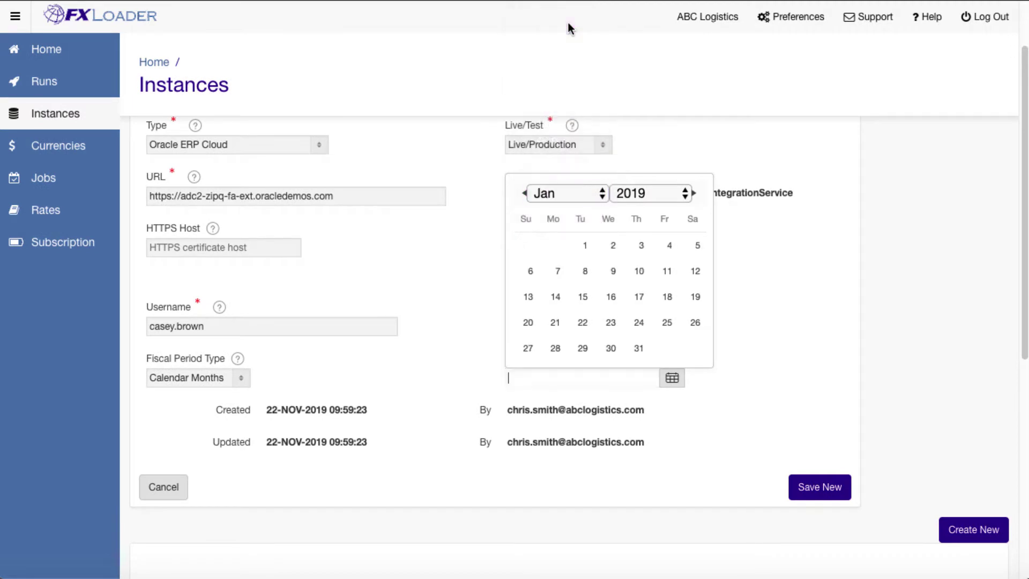
pyautogui.click(585, 246)
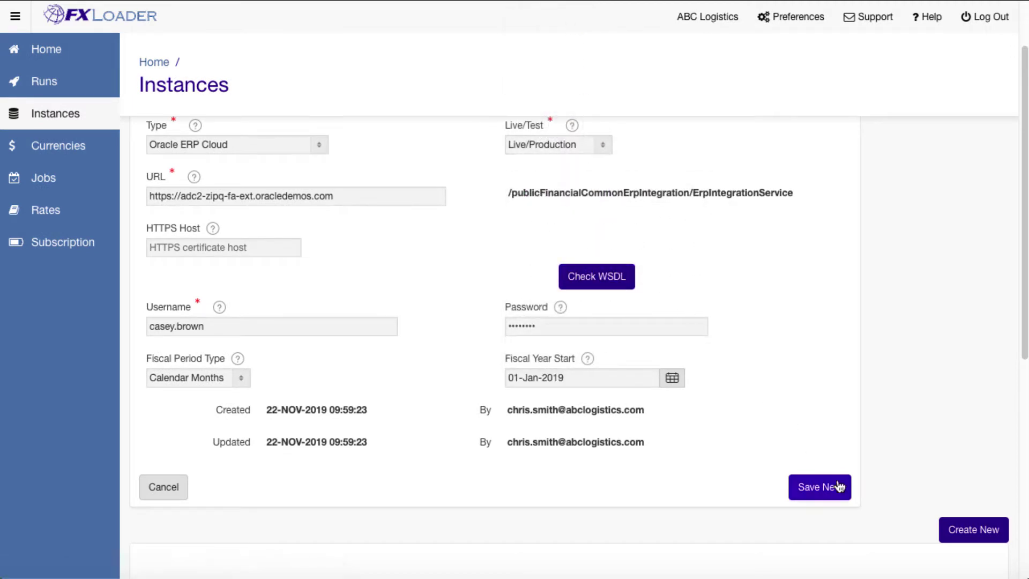
# Save the PROD ERP Cloud instance and send a confirmed test file to verify the connection.
pyautogui.click(844, 500)
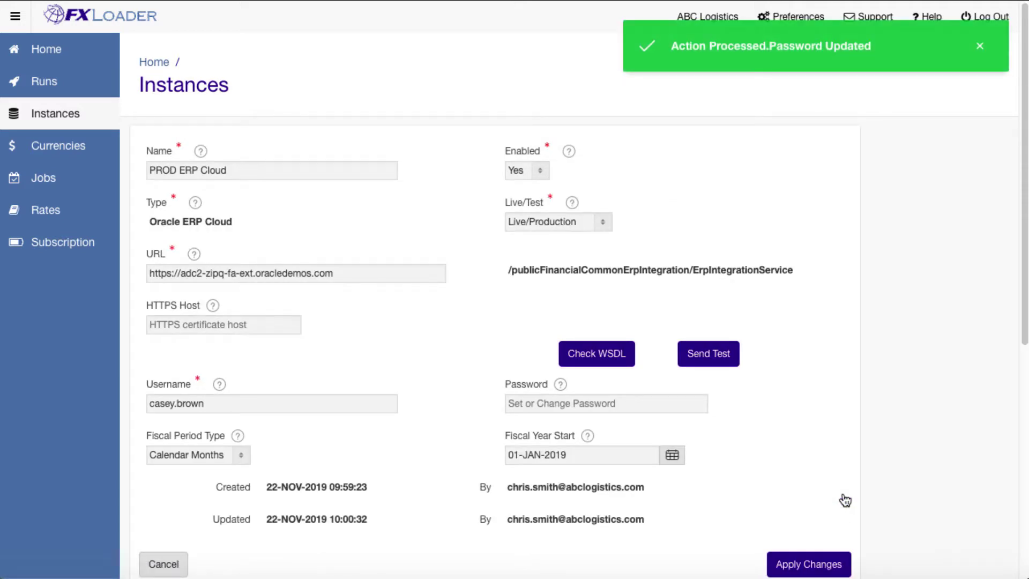
pyautogui.click(731, 362)
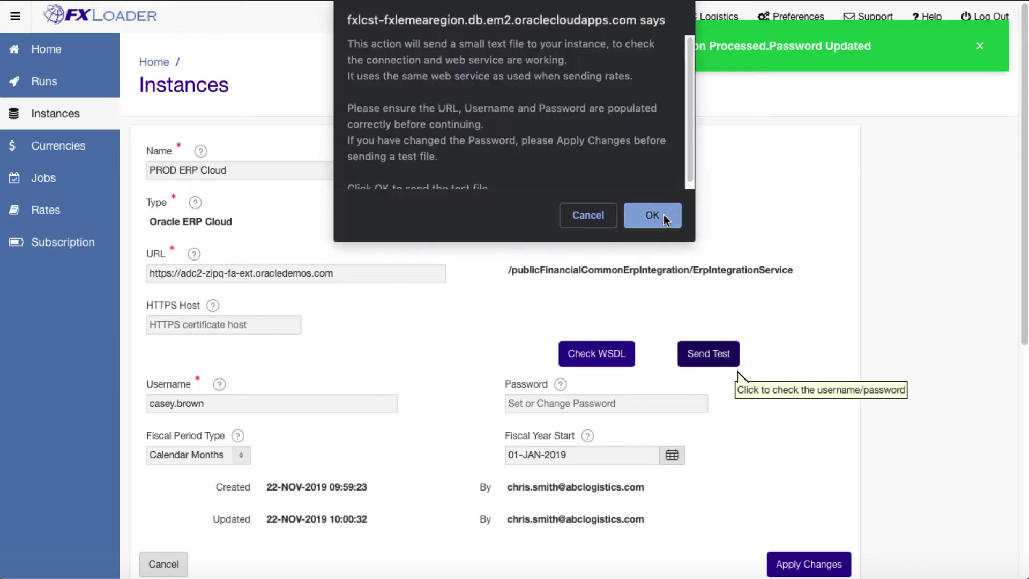
pyautogui.click(653, 215)
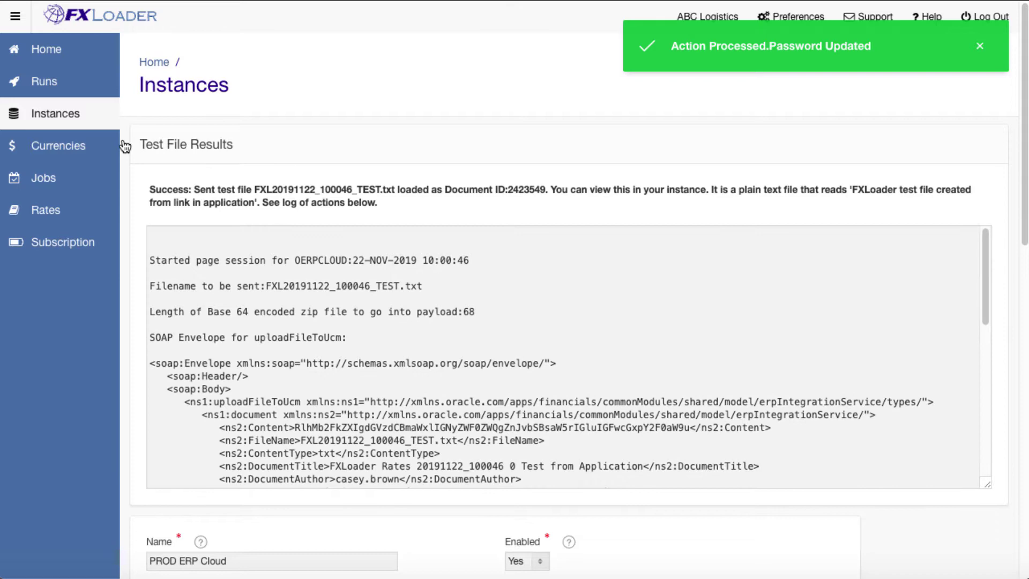
# Create a new currency set named Main and choose to add currencies from the master list.
pyautogui.click(79, 151)
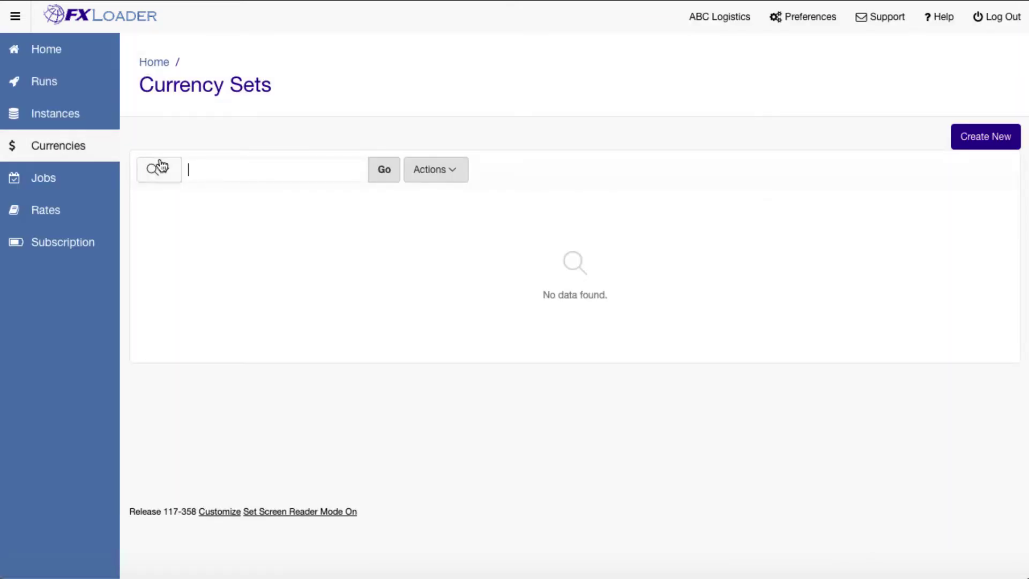
pyautogui.click(960, 135)
pyautogui.click(431, 159)
pyautogui.write('Main')
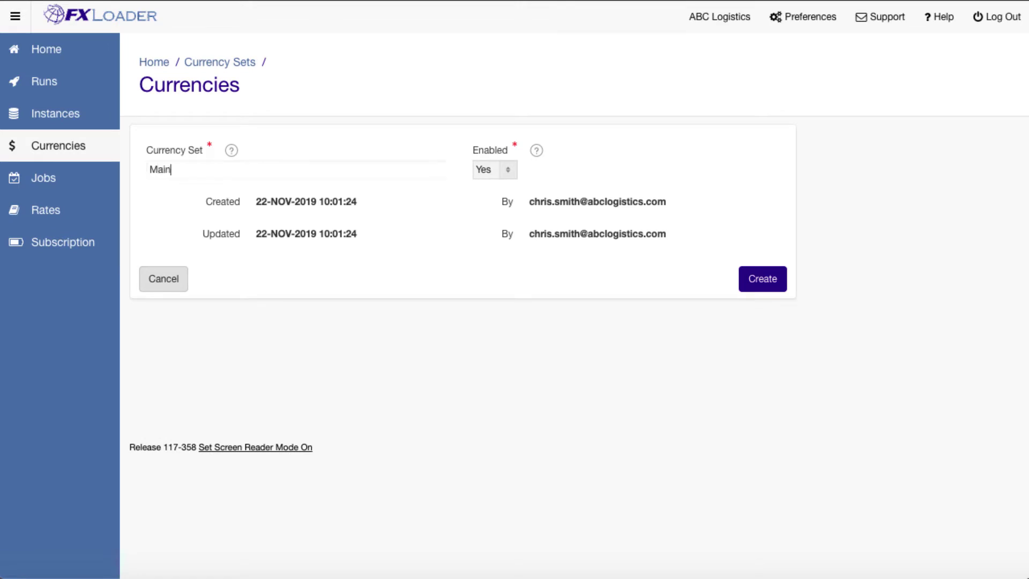
pyautogui.click(761, 279)
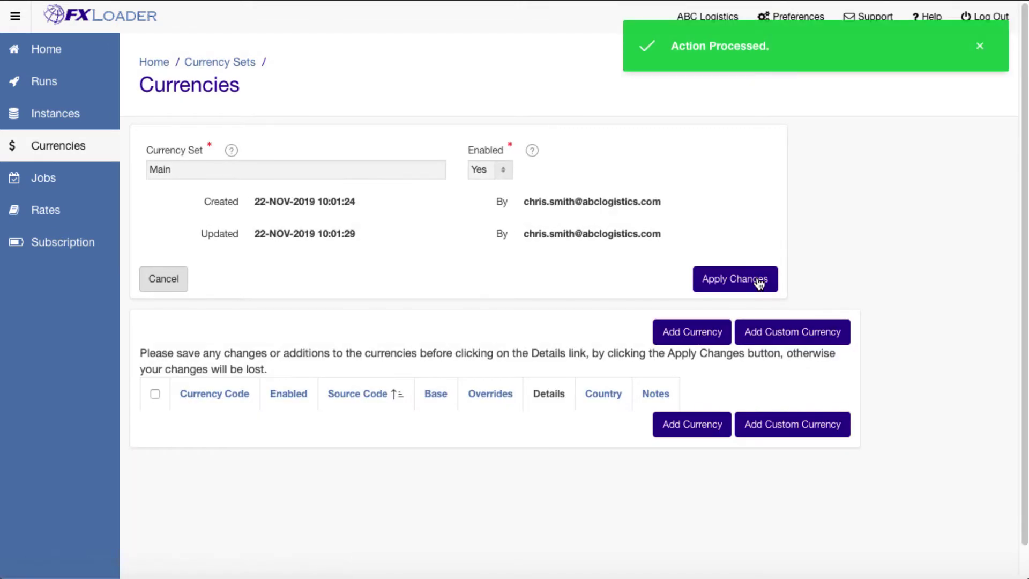
pyautogui.click(714, 328)
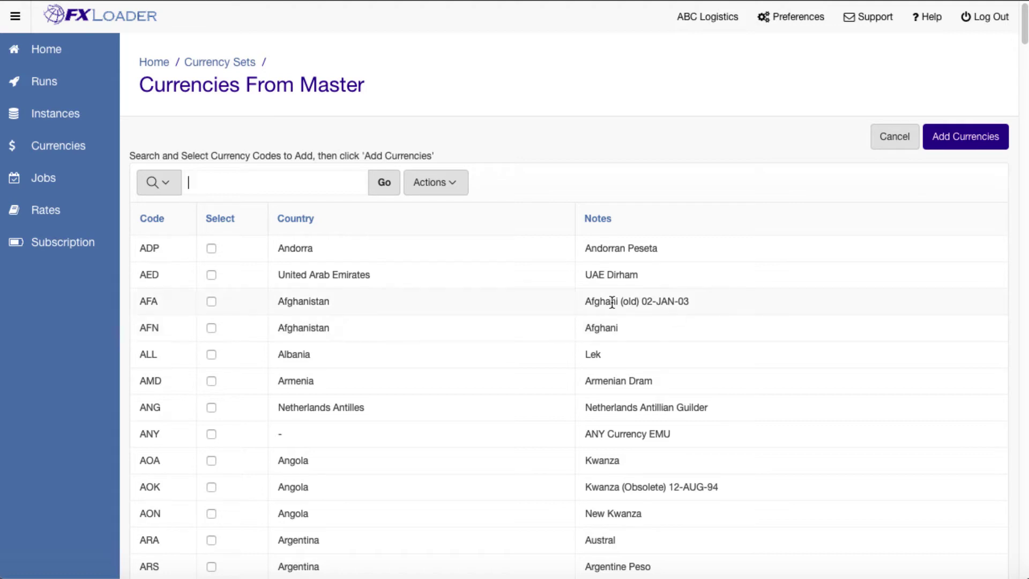
# Select AUD, BRL, CAD, EUR and GBP from the master currency list.
pyautogui.scroll(-4, 347, 357)
pyautogui.click(211, 415)
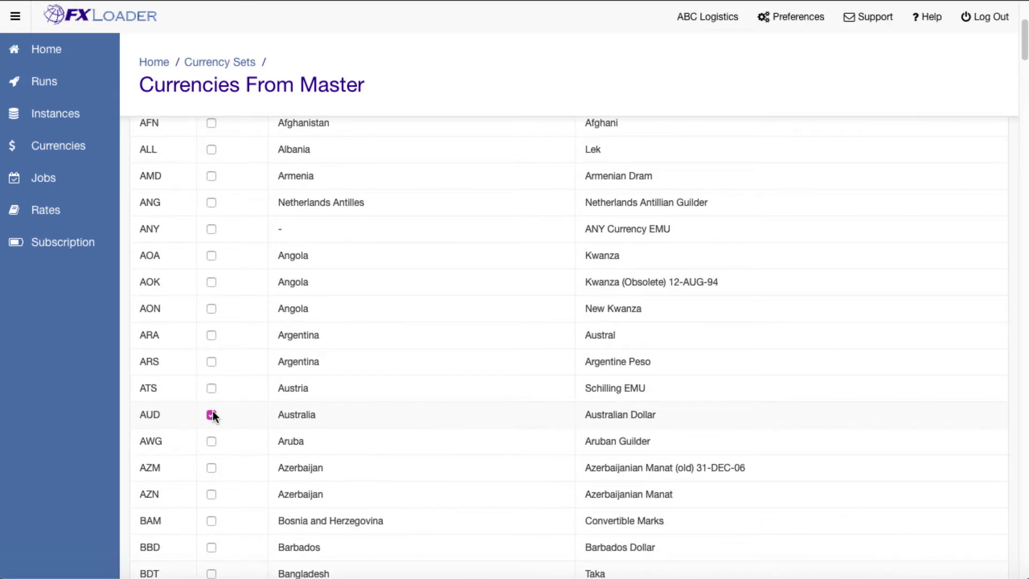
pyautogui.scroll(-7, 241, 402)
pyautogui.click(209, 490)
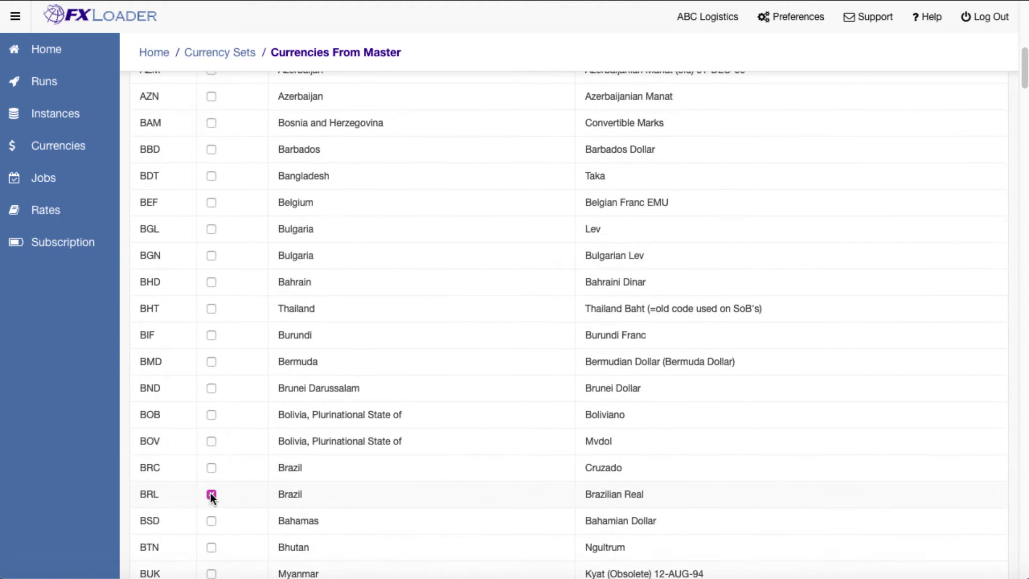
pyautogui.scroll(-4, 234, 490)
pyautogui.scroll(-3, 225, 455)
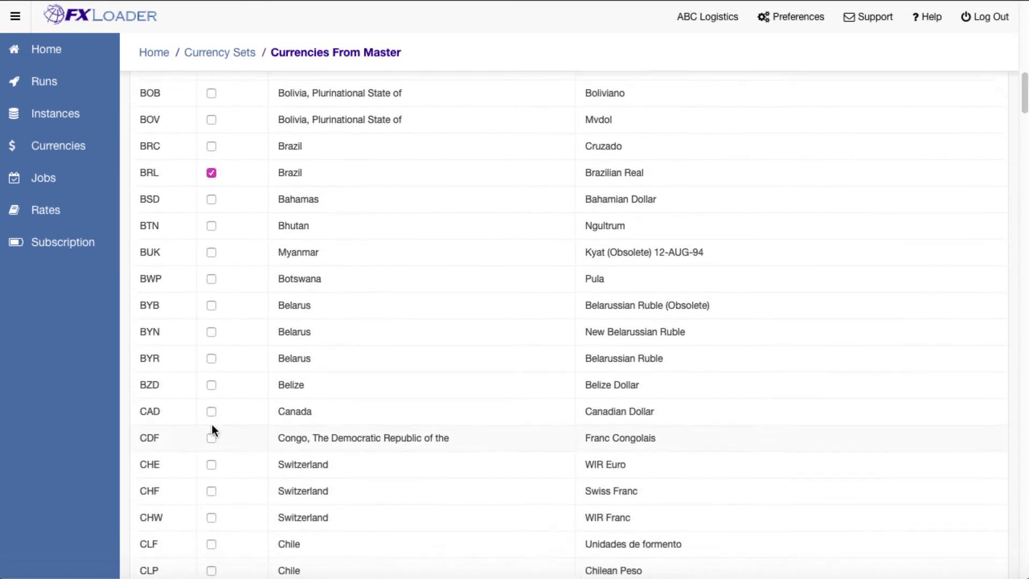
pyautogui.click(212, 410)
pyautogui.scroll(-6, 259, 423)
pyautogui.scroll(-9, 263, 423)
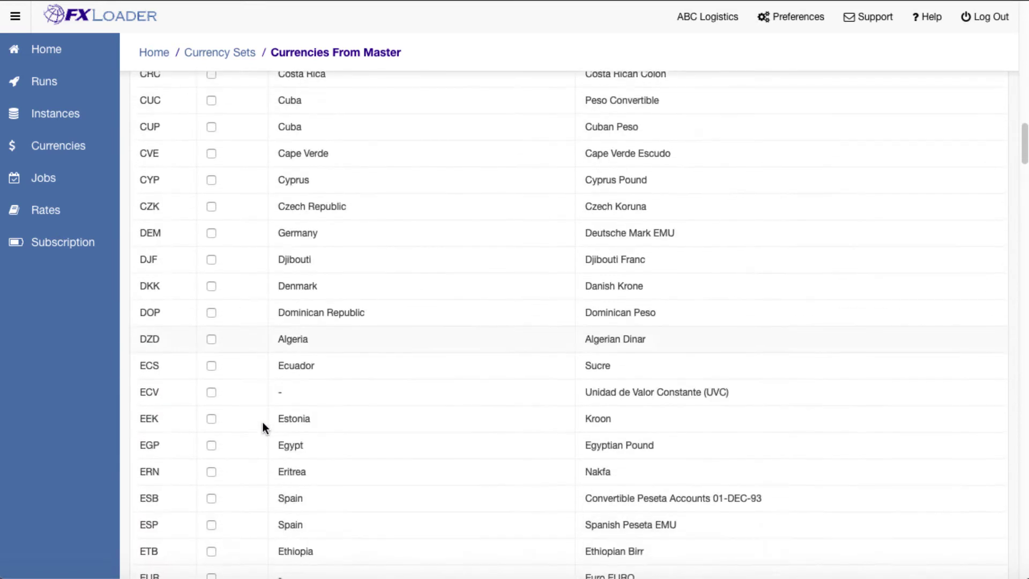
pyautogui.click(212, 436)
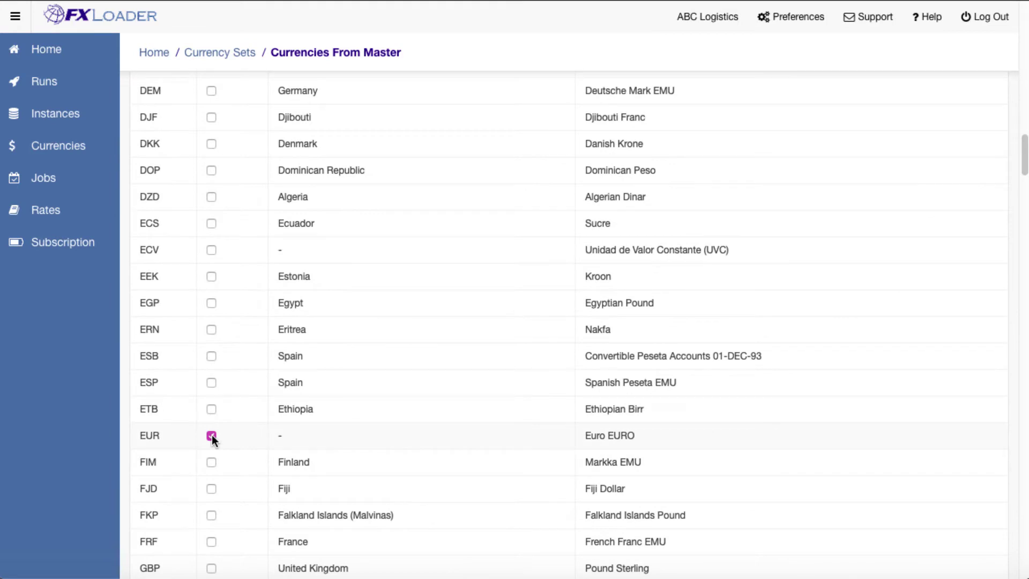
pyautogui.scroll(-4, 255, 436)
pyautogui.click(211, 358)
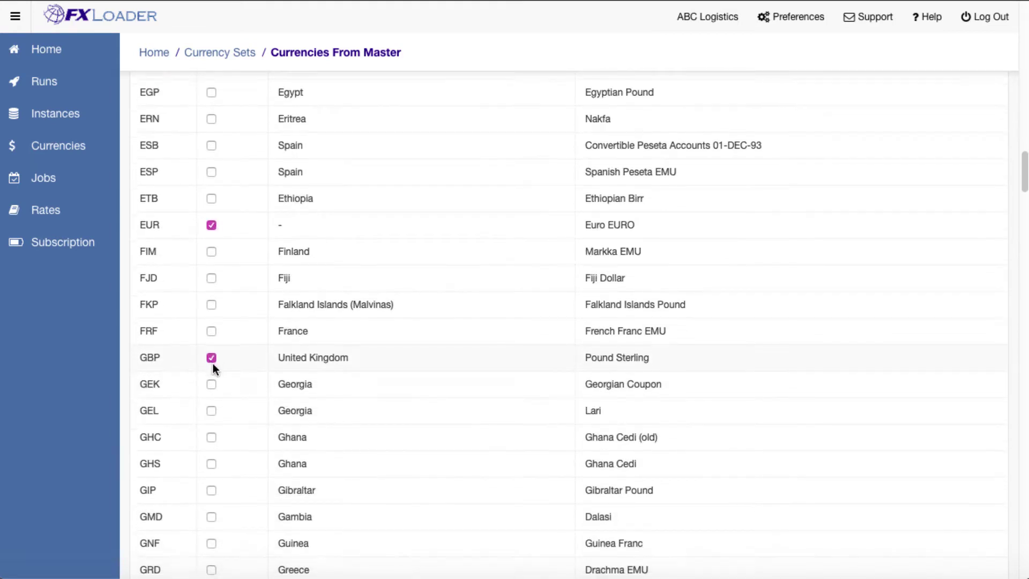
pyautogui.scroll(-10, 220, 364)
# Also select INR, MXP, NOK and SGD, then add the chosen currencies to Main.
pyautogui.click(211, 349)
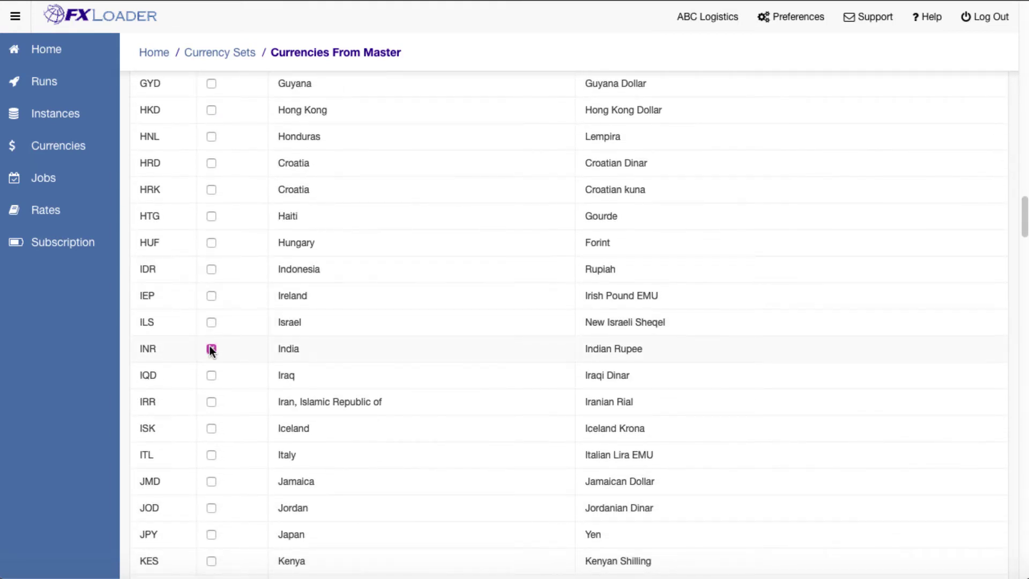
pyautogui.scroll(-4, 225, 346)
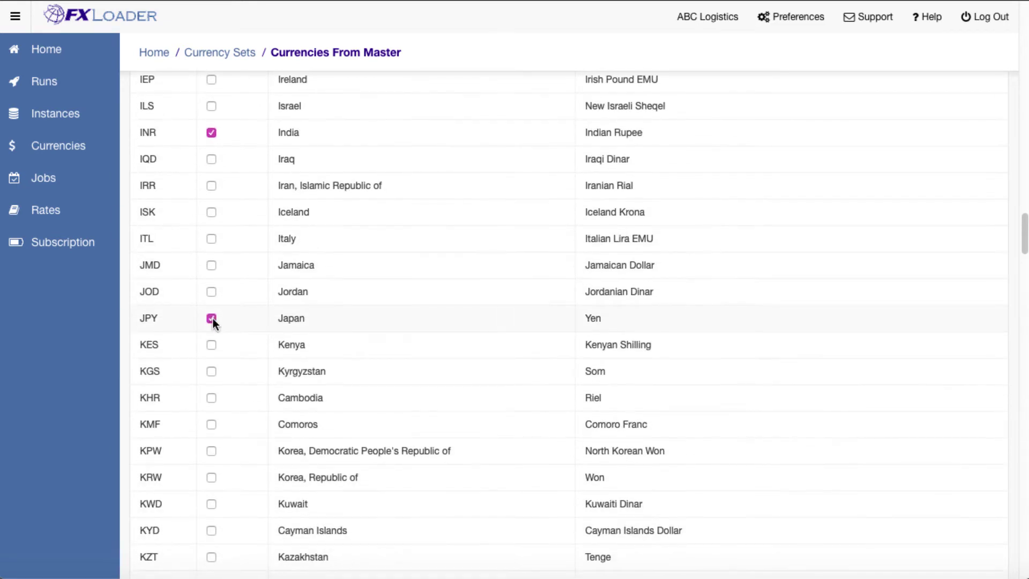
pyautogui.scroll(-11, 220, 321)
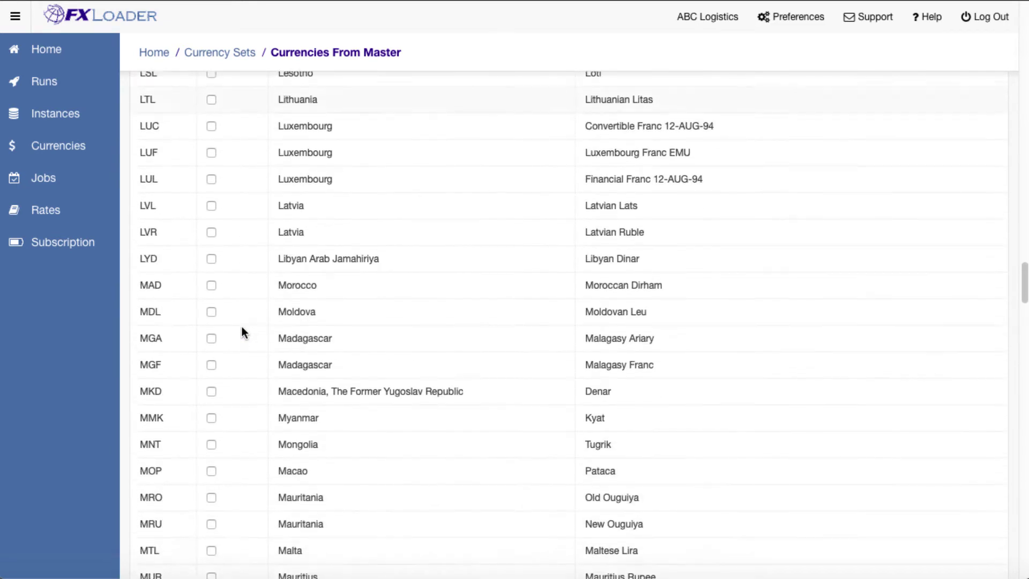
pyautogui.scroll(-5, 242, 333)
pyautogui.click(211, 450)
pyautogui.scroll(-6, 226, 444)
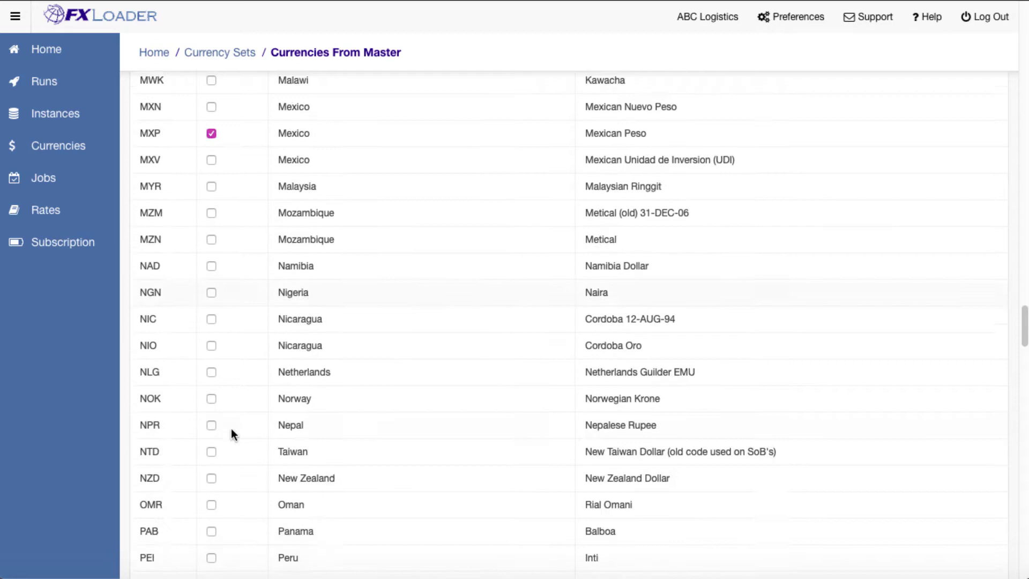
pyautogui.click(212, 367)
pyautogui.scroll(-5, 248, 374)
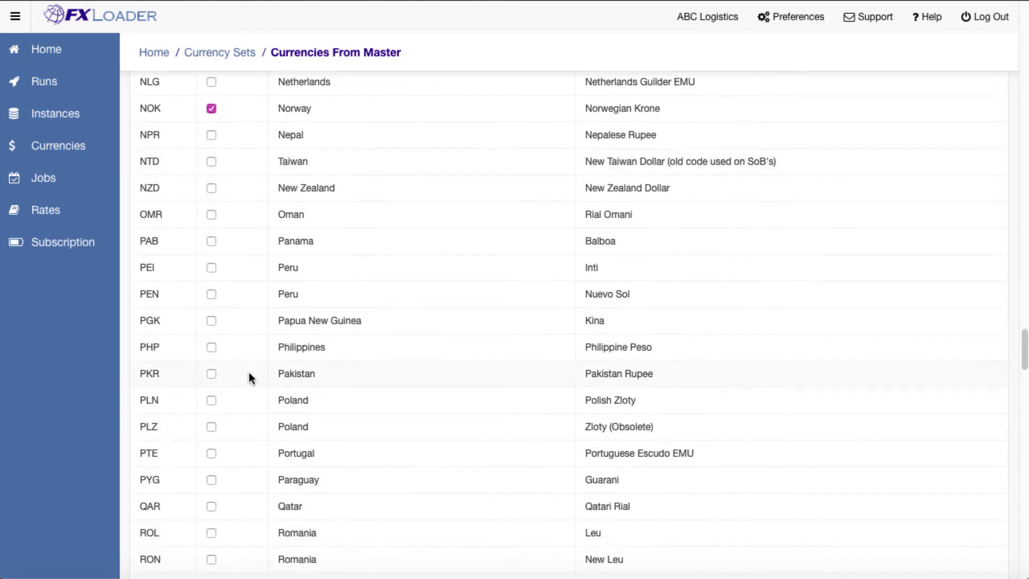
pyautogui.scroll(-10, 249, 372)
pyautogui.click(211, 346)
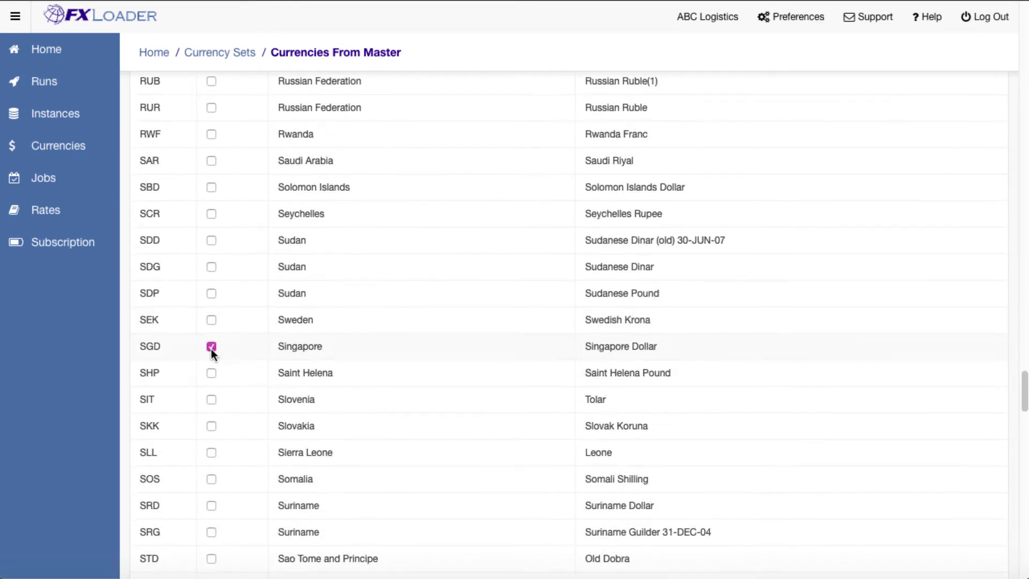
pyautogui.scroll(-15, 244, 366)
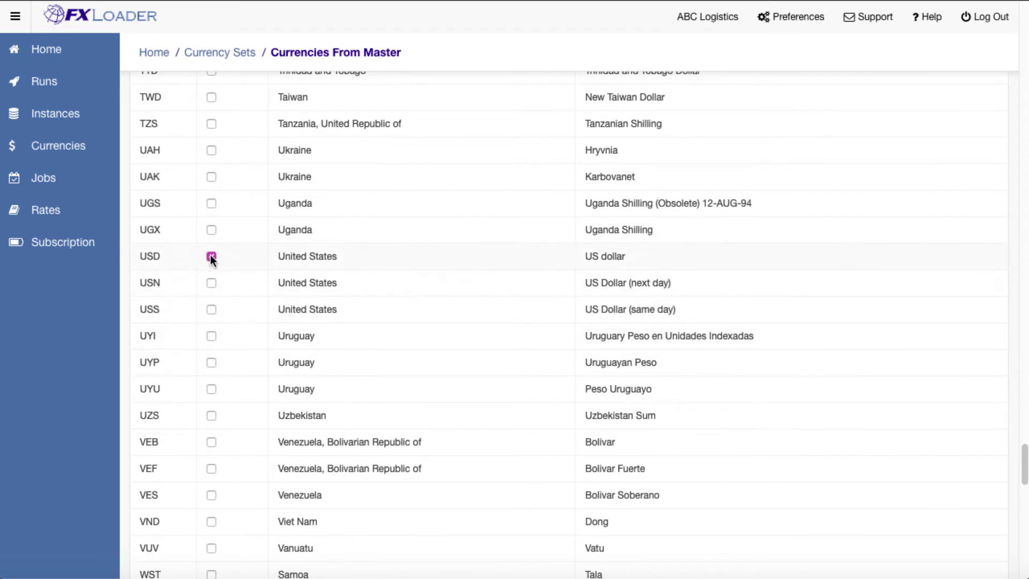
pyautogui.scroll(-20, 241, 308)
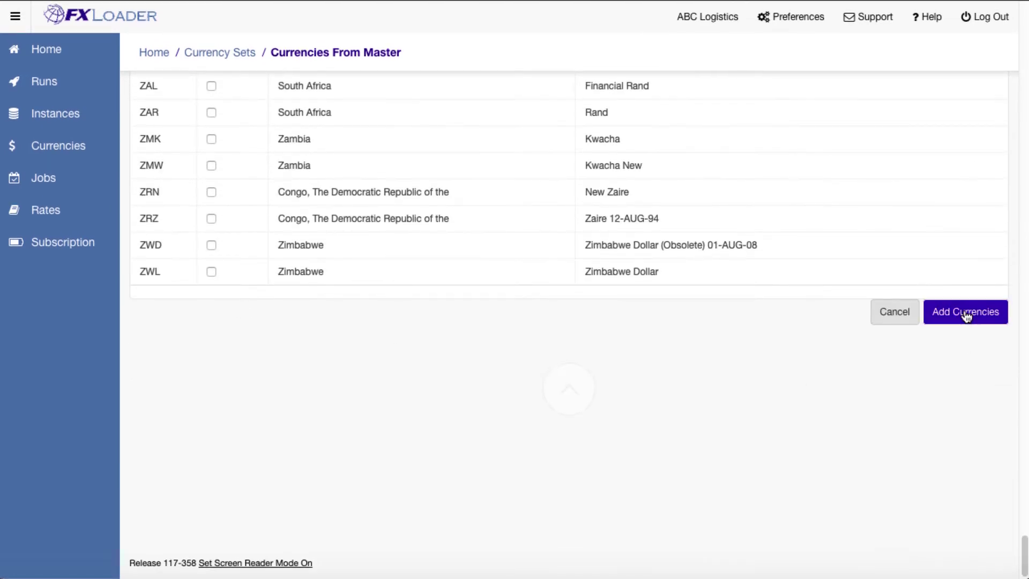
pyautogui.click(967, 316)
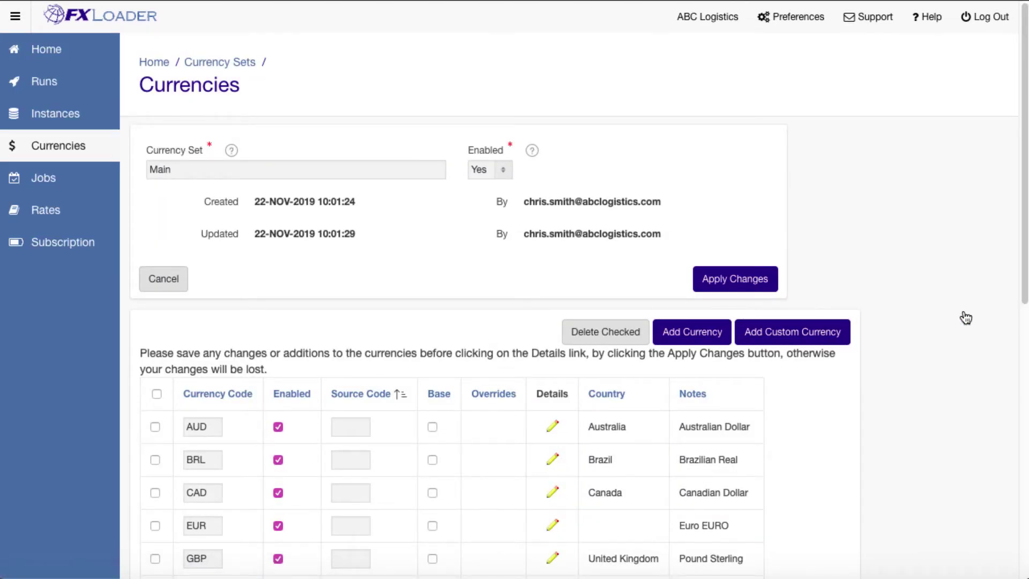
# Map MXP to source code MXN, mark EUR, GBP and USD as base, and apply changes.
pyautogui.scroll(-3, 963, 317)
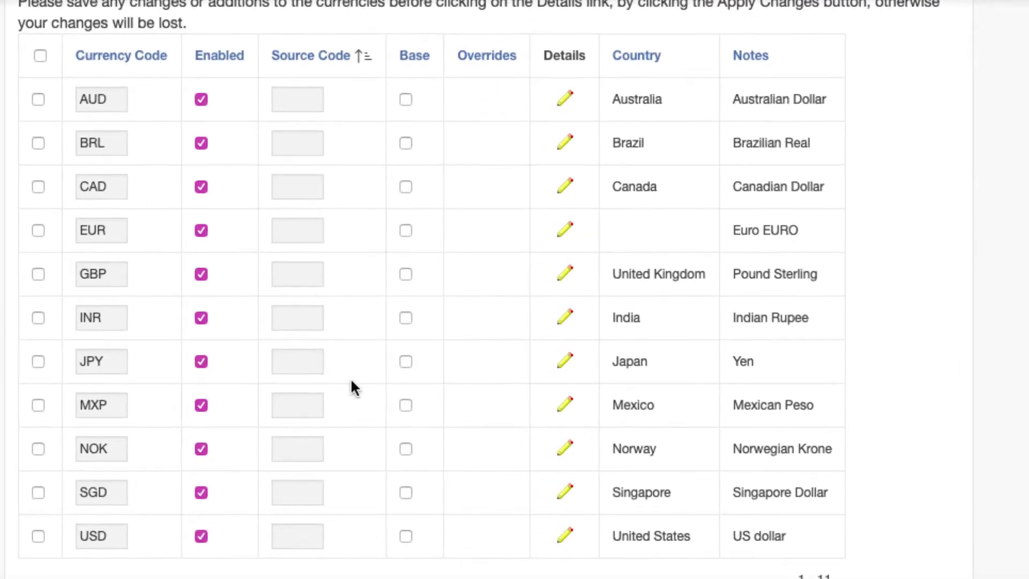
pyautogui.click(306, 398)
pyautogui.write('MXN')
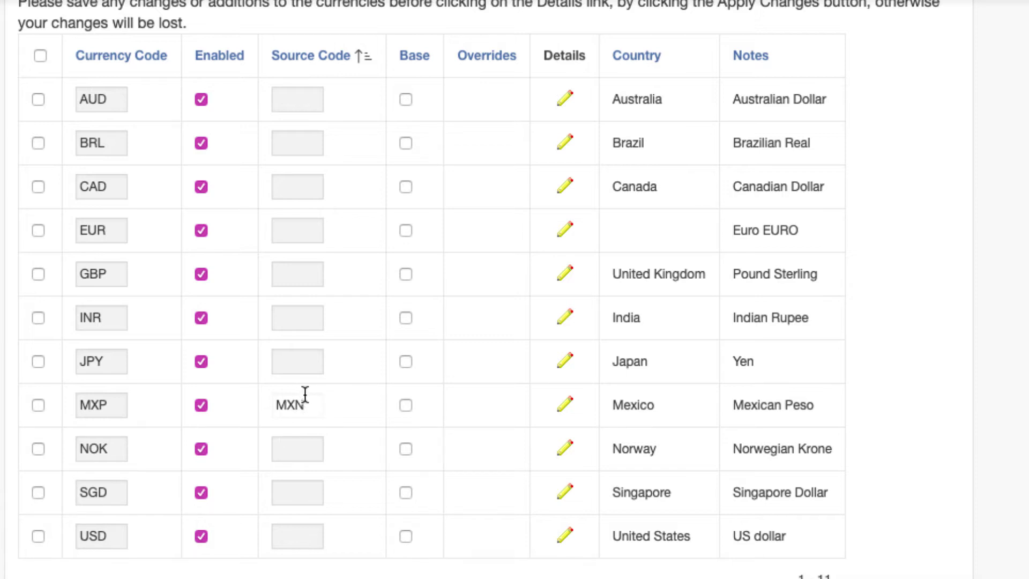
pyautogui.click(408, 228)
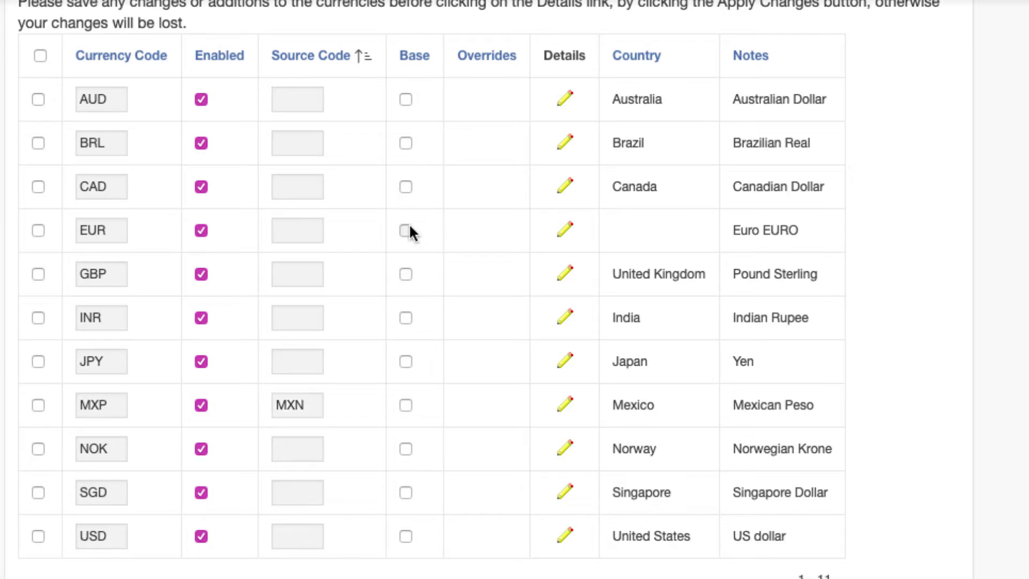
pyautogui.click(407, 272)
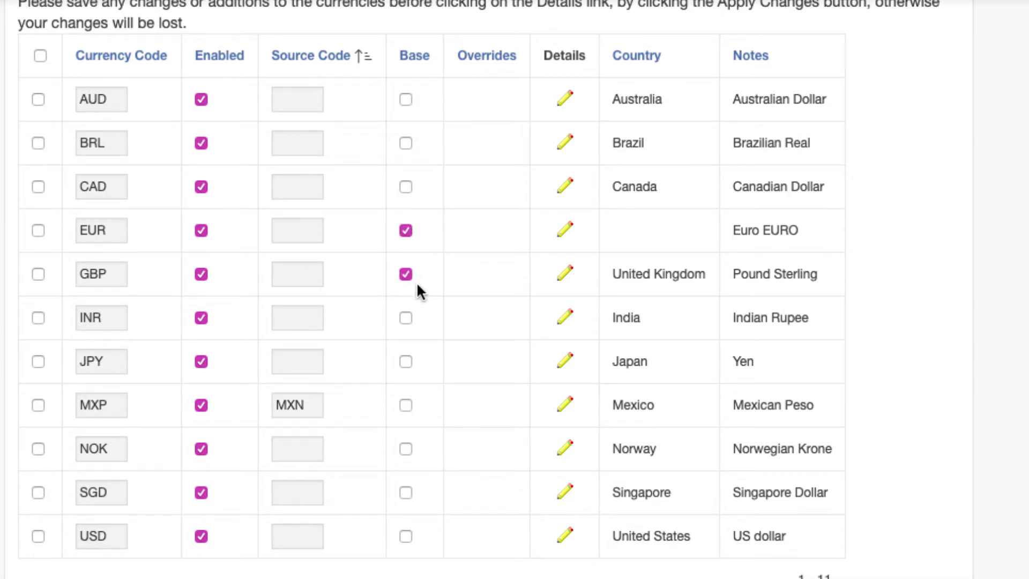
pyautogui.click(405, 535)
pyautogui.scroll(4, 402, 526)
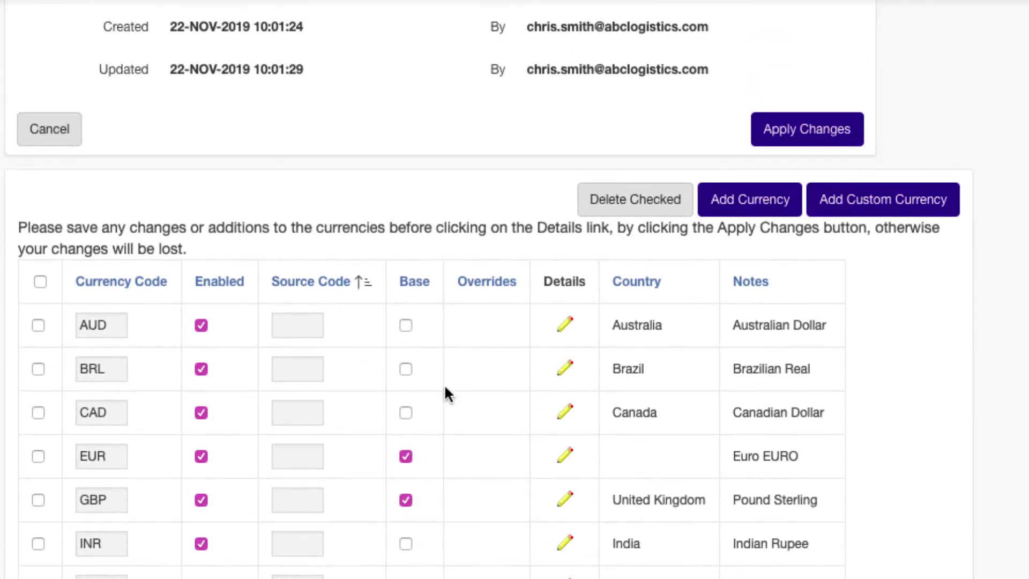
pyautogui.click(778, 135)
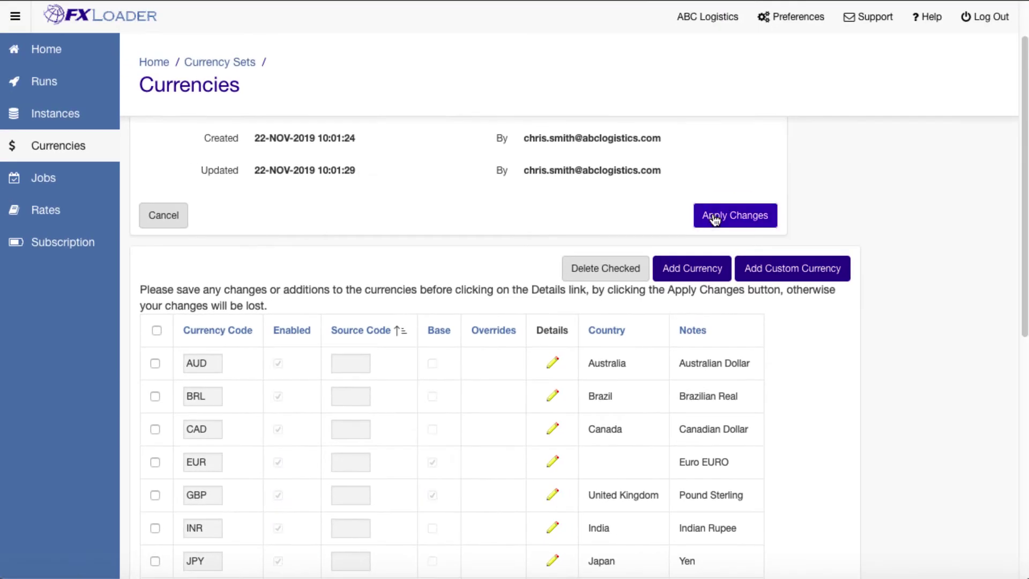
# Open the USD currency's detail page and review it.
pyautogui.scroll(-5, 702, 222)
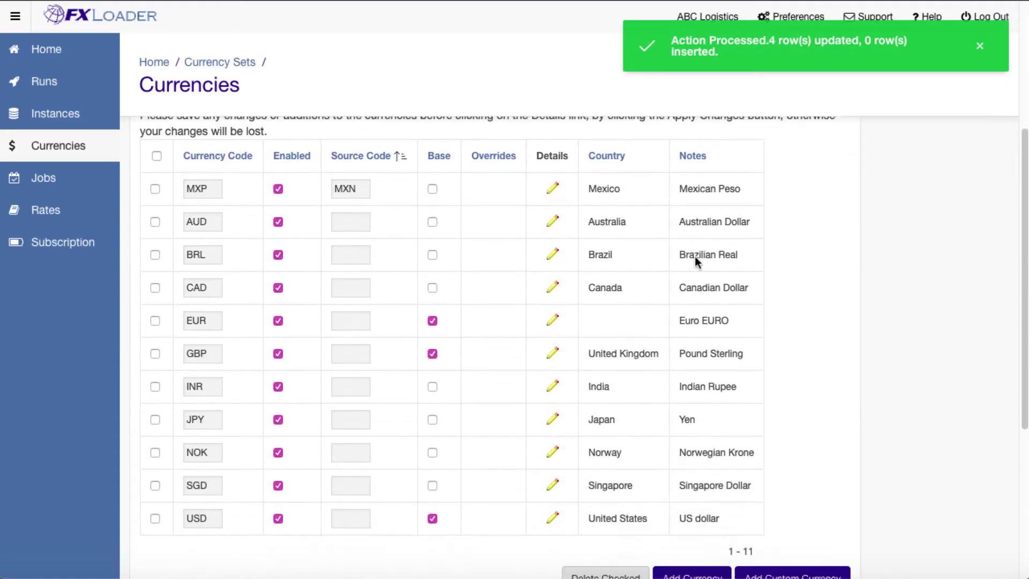
pyautogui.click(552, 511)
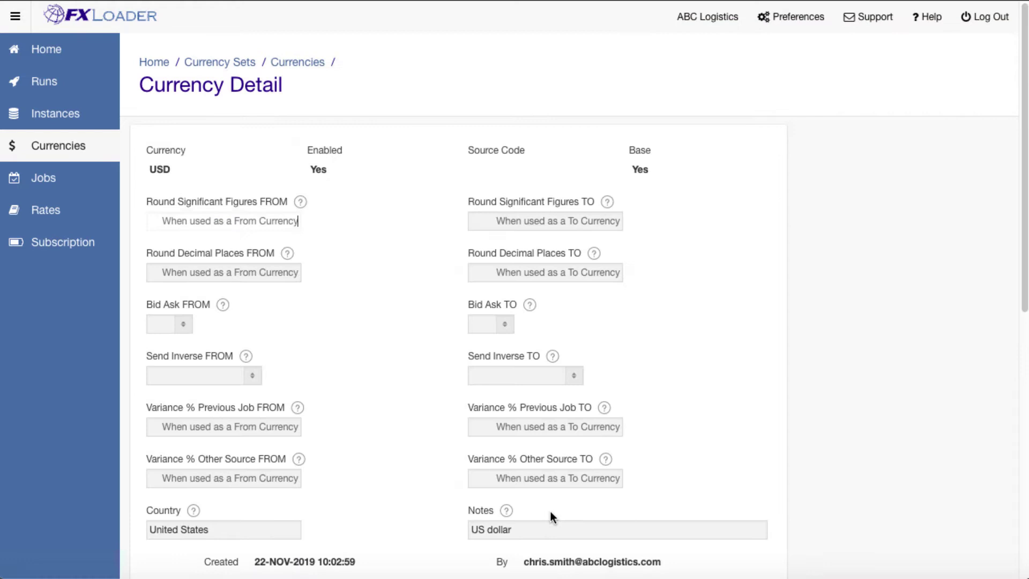
pyautogui.scroll(-1, 753, 448)
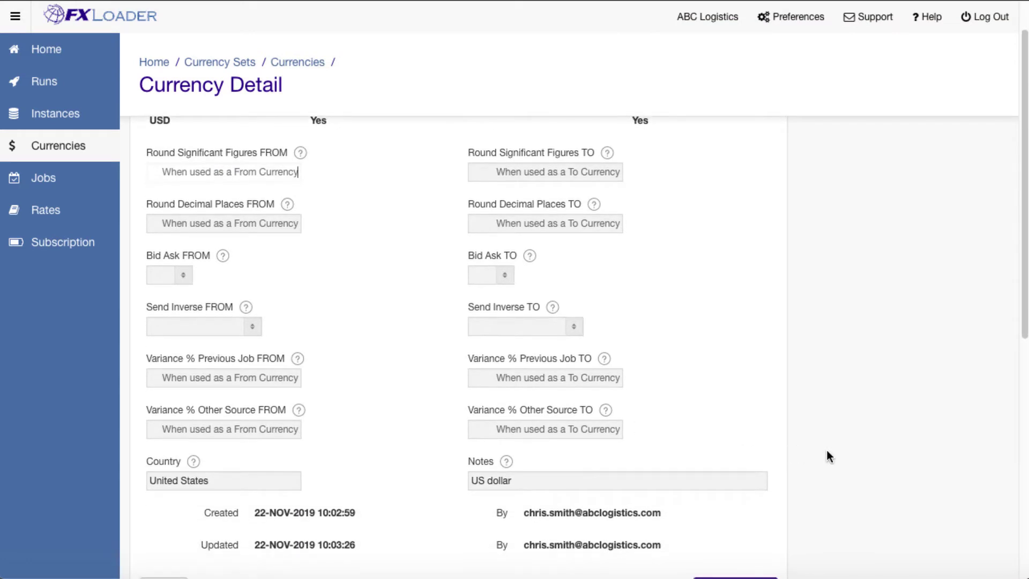
pyautogui.scroll(-1, 827, 451)
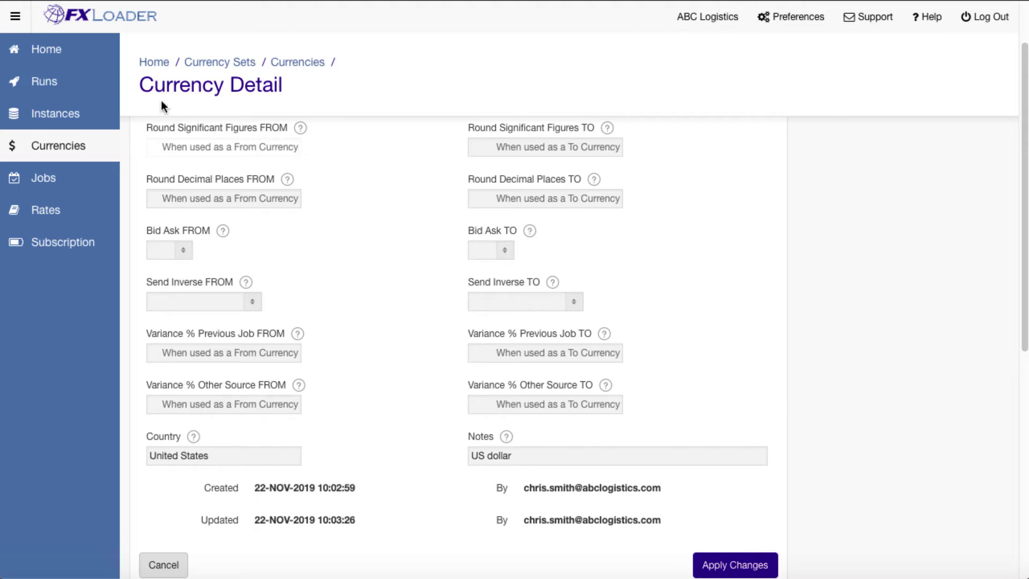
# Start a new run named PROD Daily with Daily frequency.
pyautogui.click(86, 86)
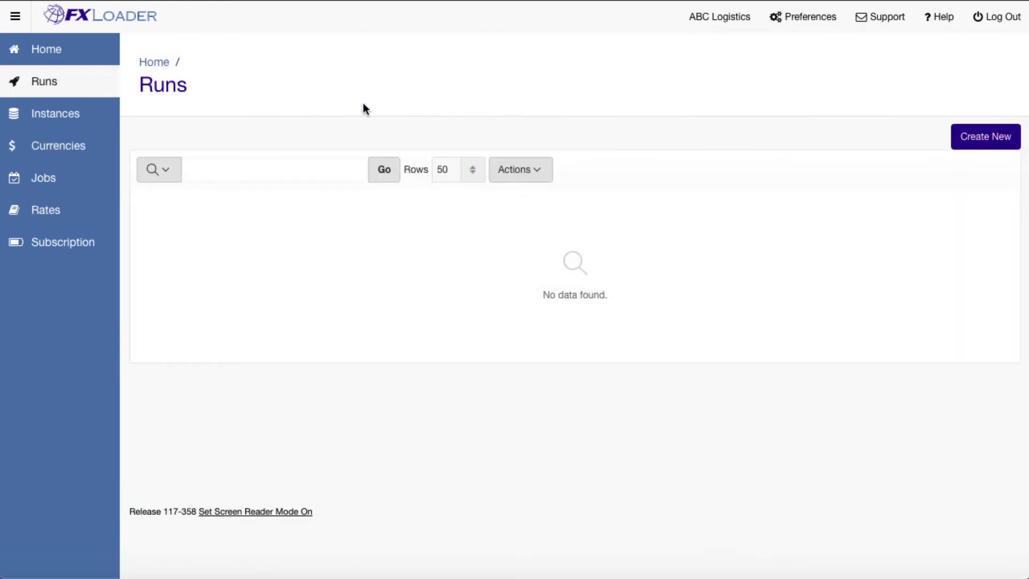
pyautogui.click(974, 137)
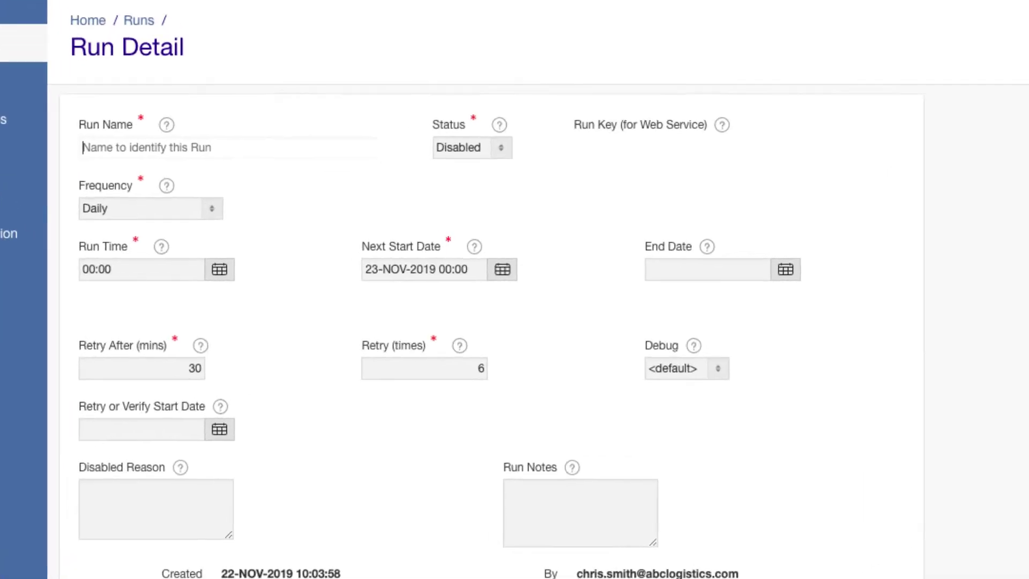
pyautogui.write('P')
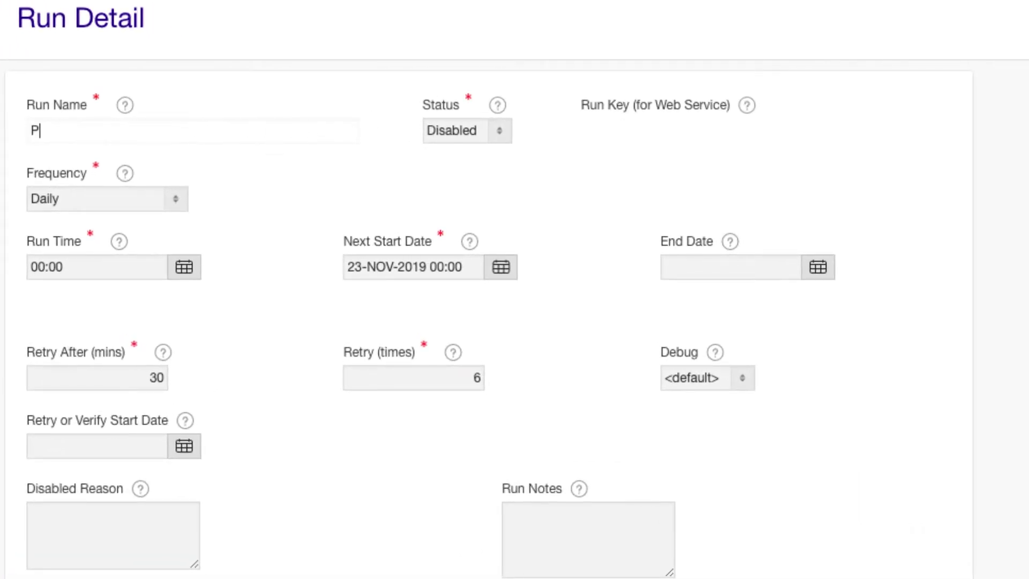
pyautogui.write('ROD Daily')
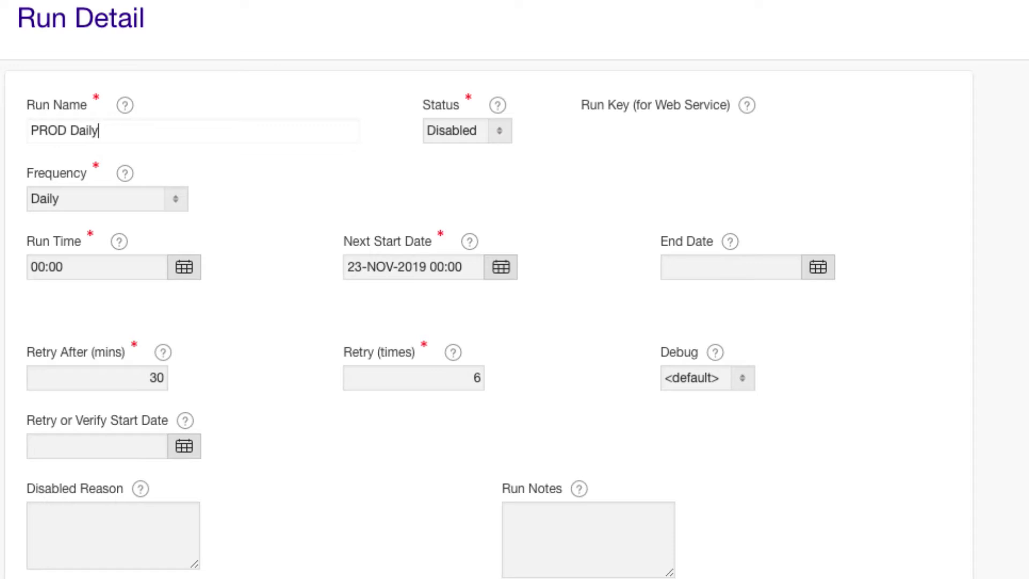
pyautogui.click(176, 198)
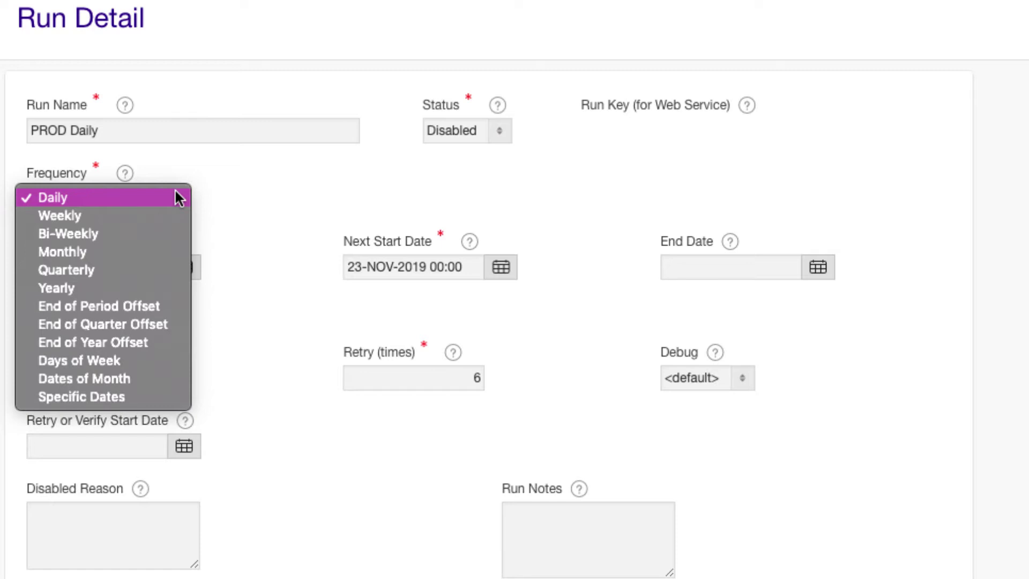
pyautogui.click(179, 198)
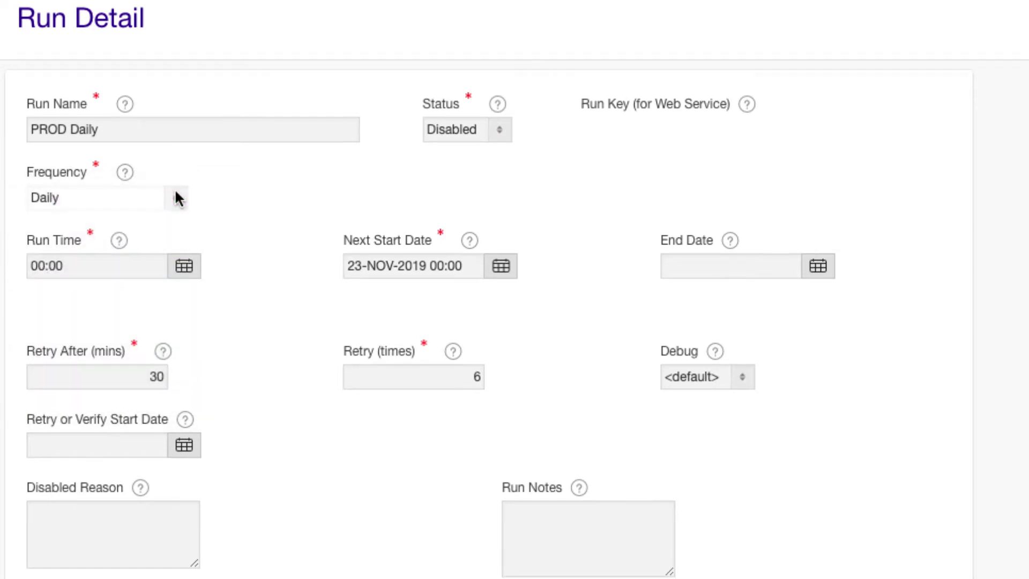
pyautogui.scroll(-1, 188, 197)
# Set run time 05:00 and next start date 04-Nov-2019, then create the run.
pyautogui.click(192, 196)
pyautogui.click(149, 236)
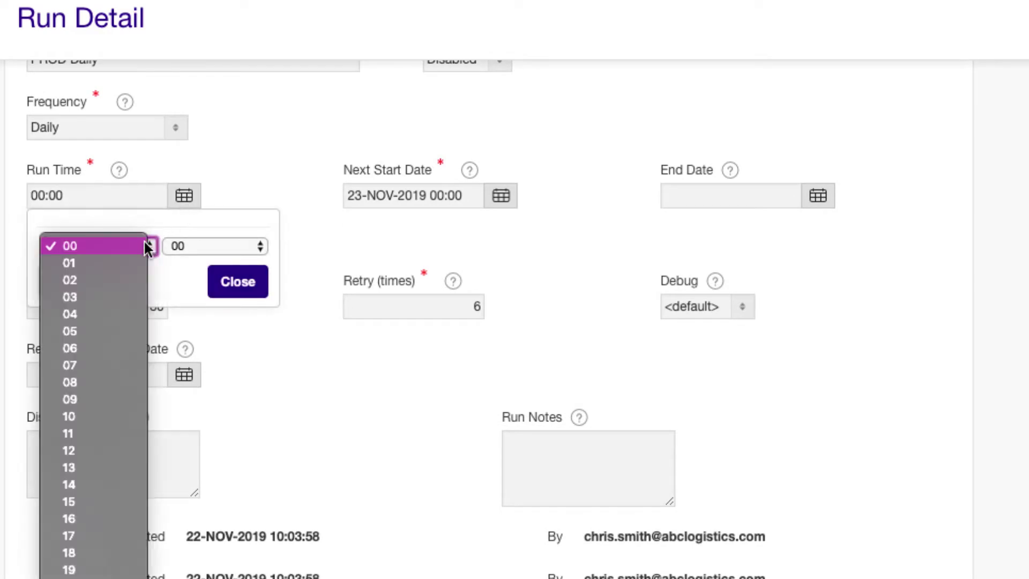
pyautogui.click(102, 332)
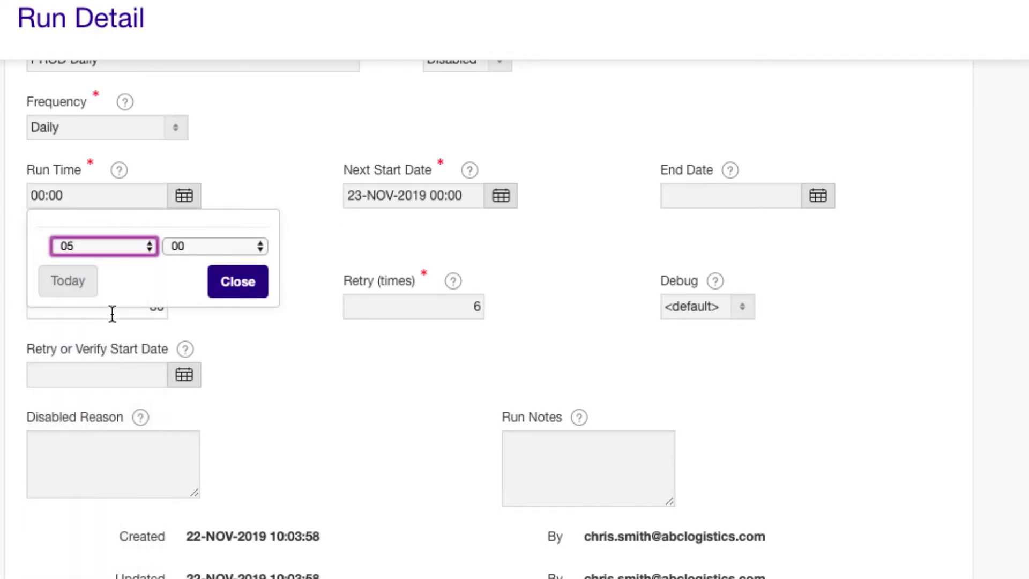
pyautogui.click(266, 287)
pyautogui.click(489, 208)
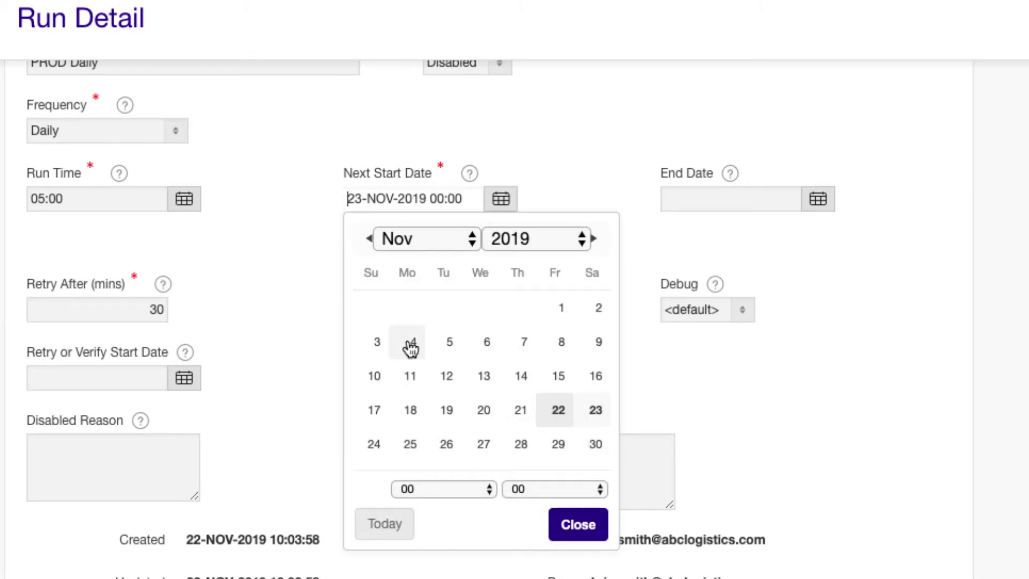
pyautogui.click(411, 342)
pyautogui.click(574, 524)
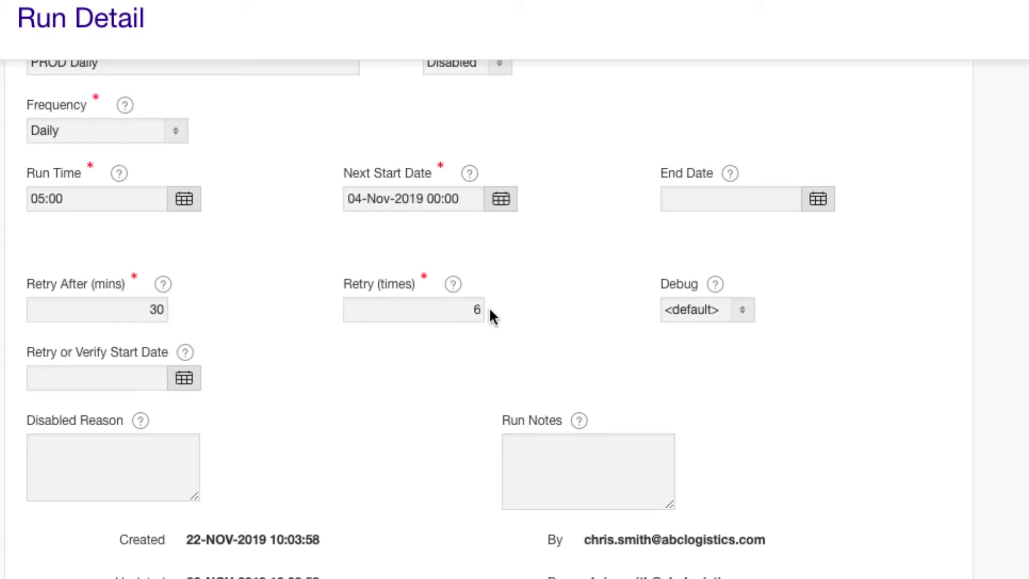
pyautogui.scroll(-4, 589, 300)
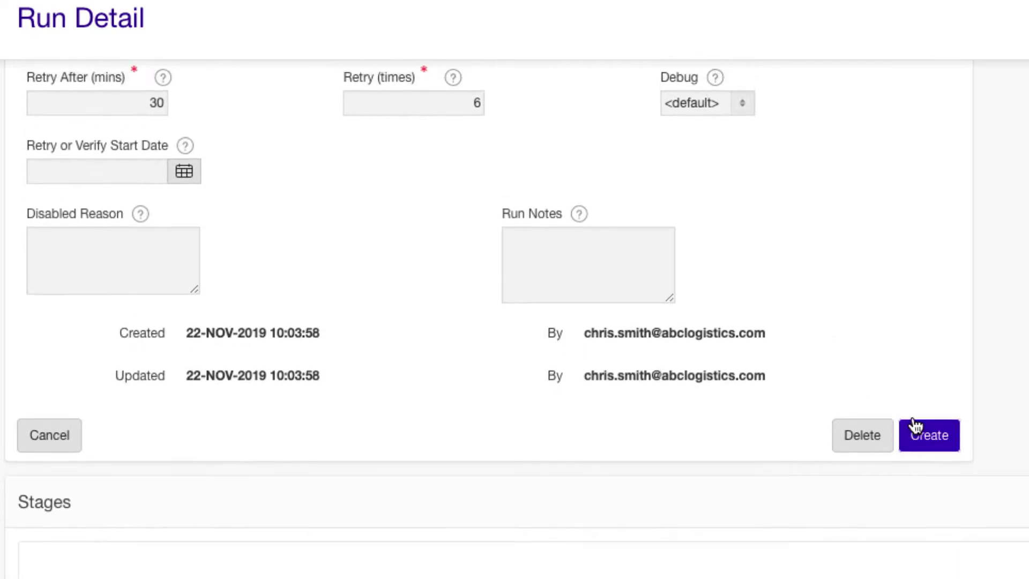
pyautogui.click(917, 428)
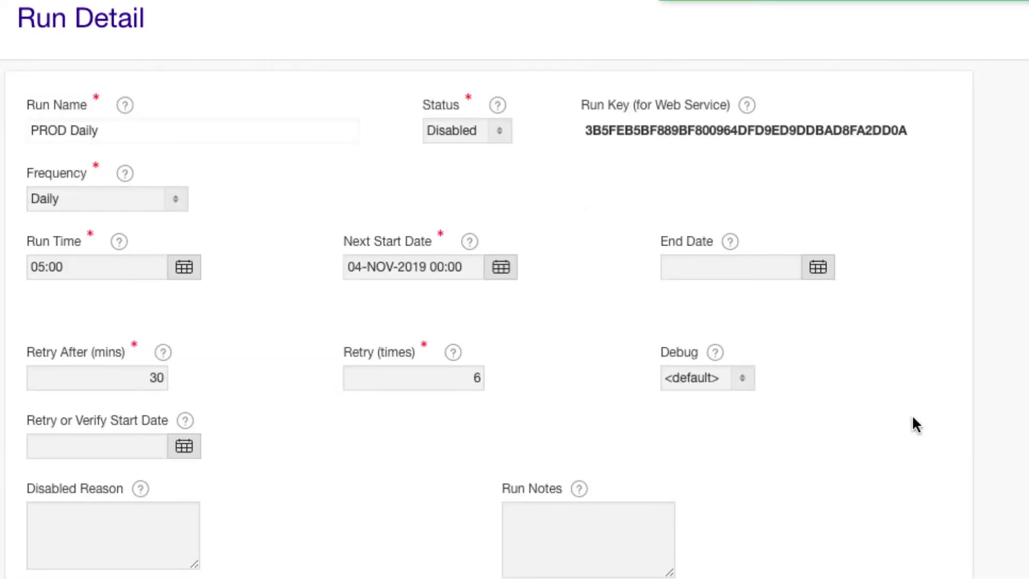
pyautogui.scroll(-5, 913, 417)
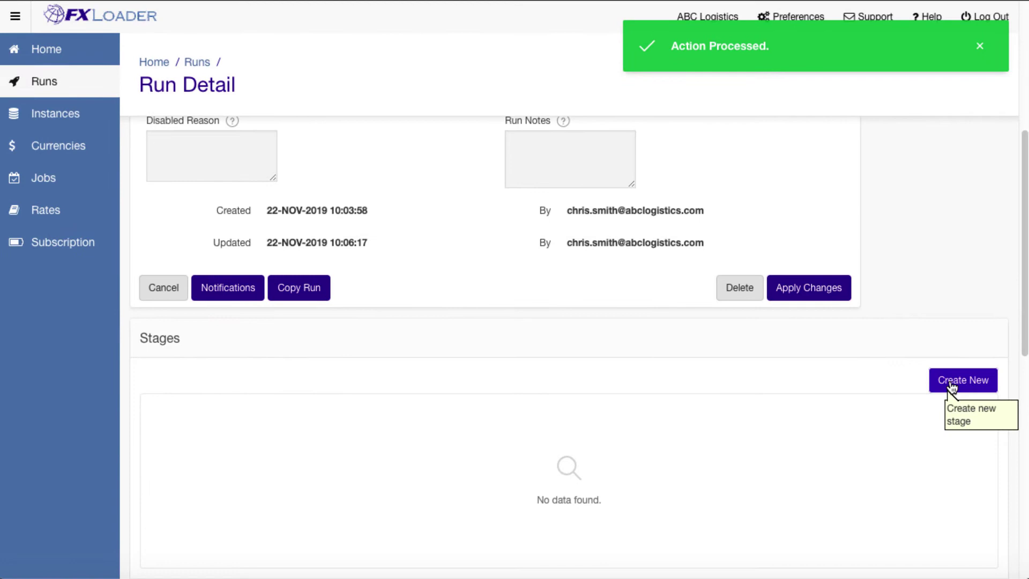
# Start a new Fetch stage using OANDA as the source and the Main currency set.
pyautogui.click(953, 383)
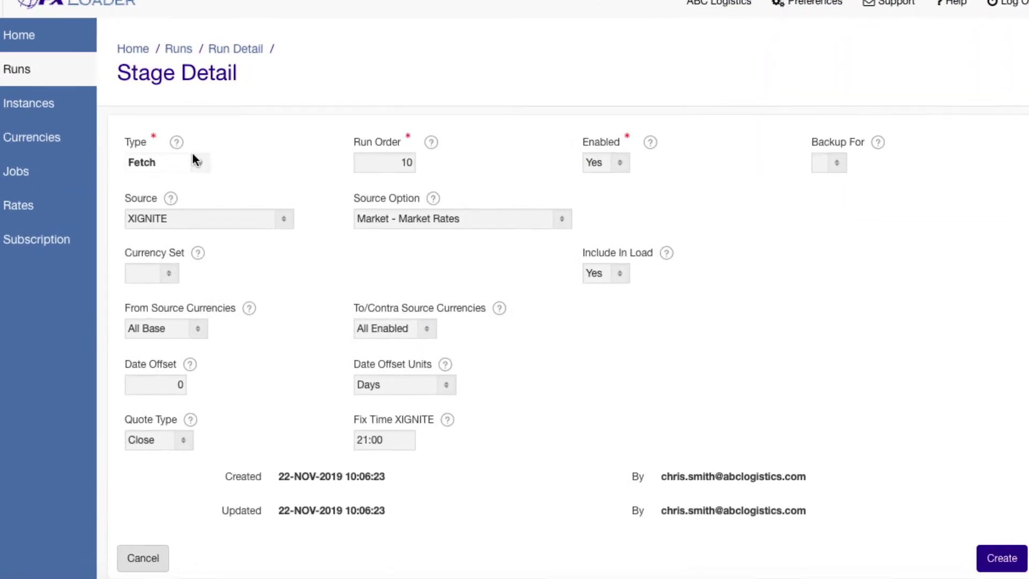
pyautogui.click(217, 169)
pyautogui.click(215, 171)
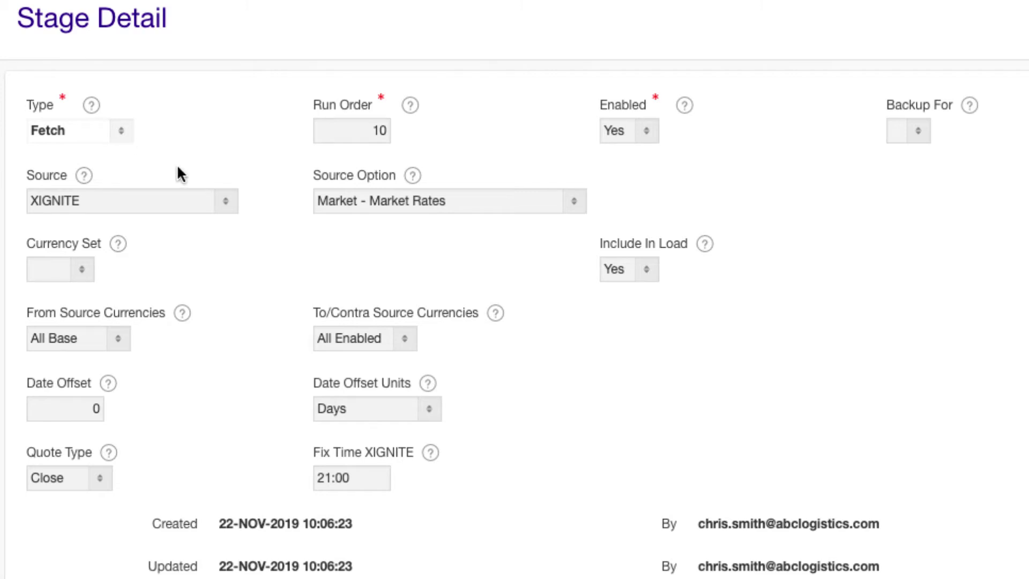
pyautogui.click(226, 200)
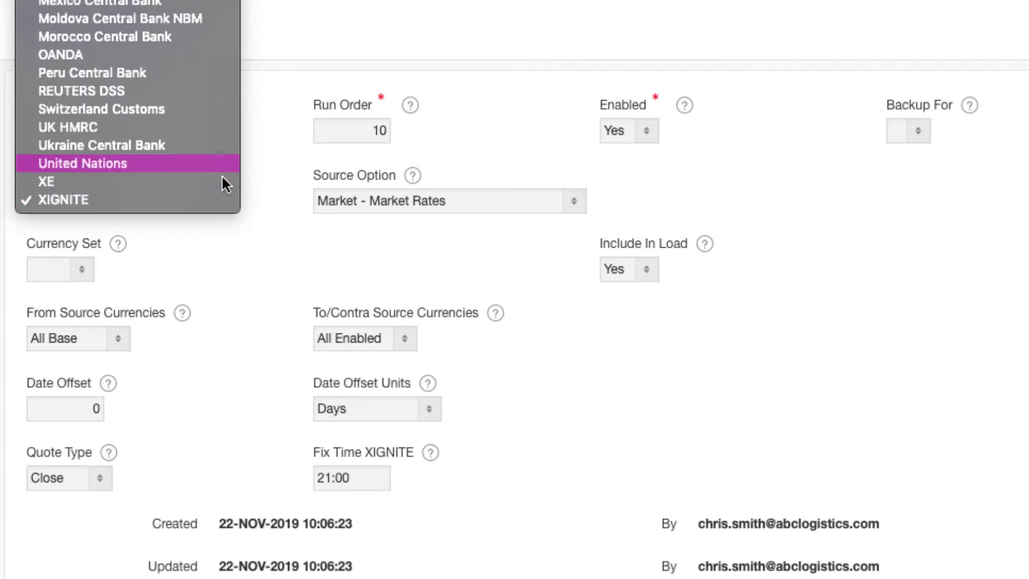
pyautogui.click(200, 53)
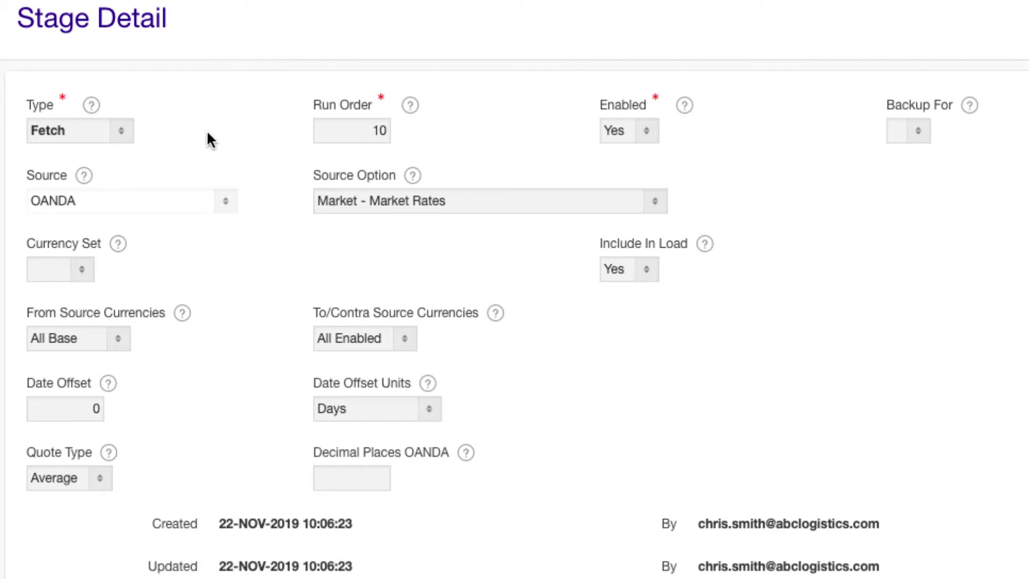
pyautogui.click(85, 266)
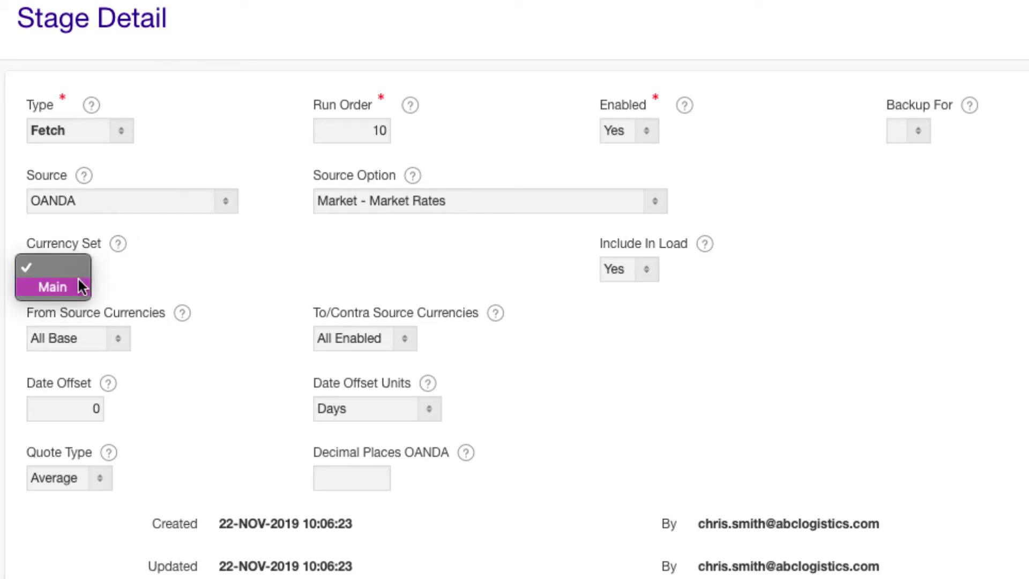
pyautogui.click(79, 282)
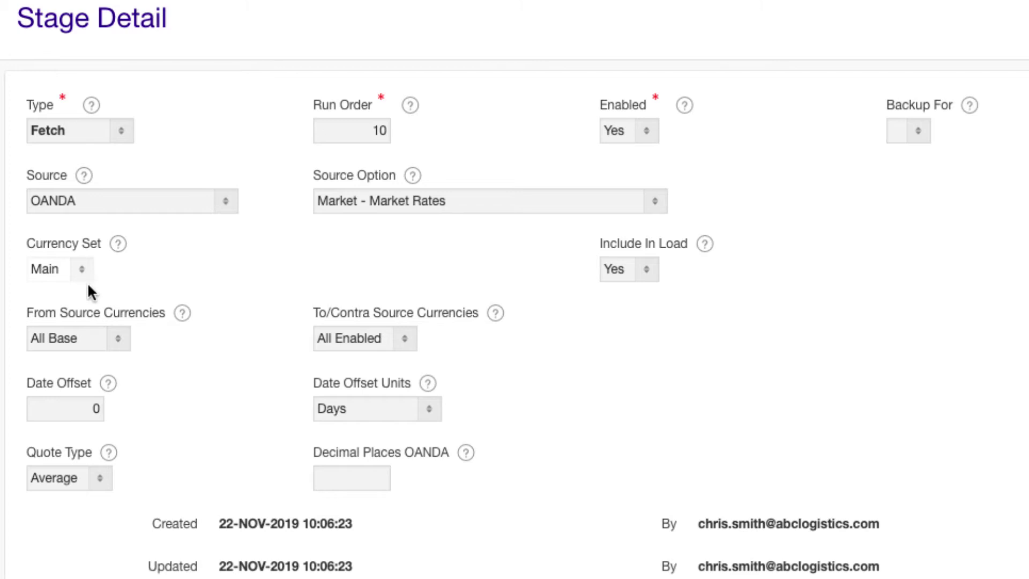
# Fetch from USD to All Enabled currencies with a -1 day offset, and create the stage.
pyautogui.click(117, 338)
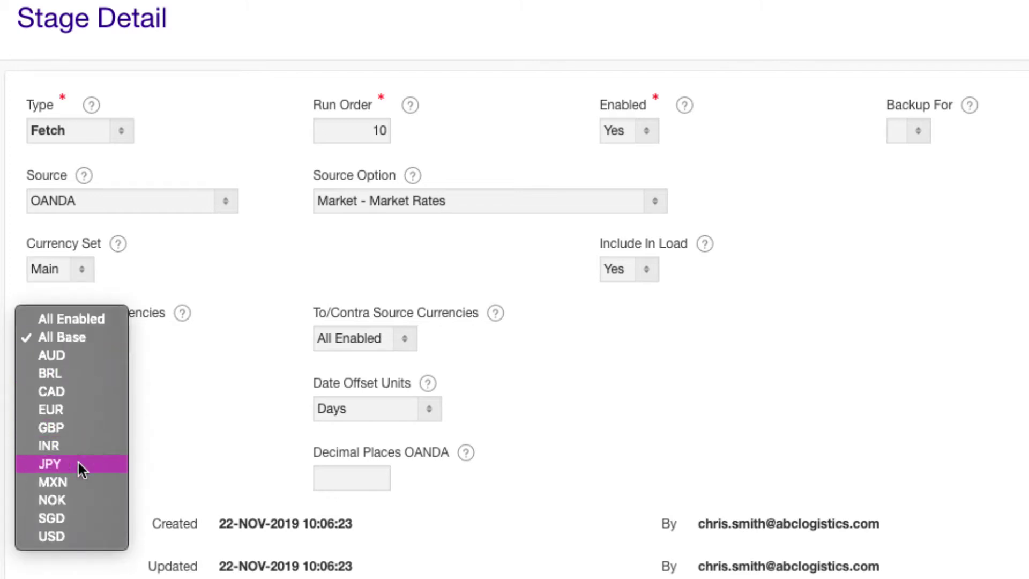
pyautogui.click(69, 531)
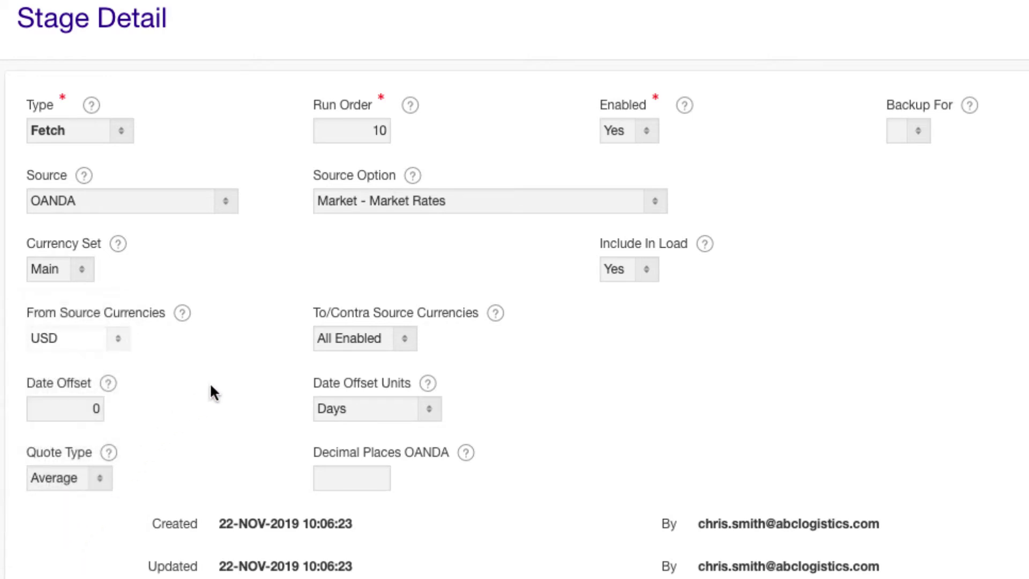
pyautogui.click(402, 338)
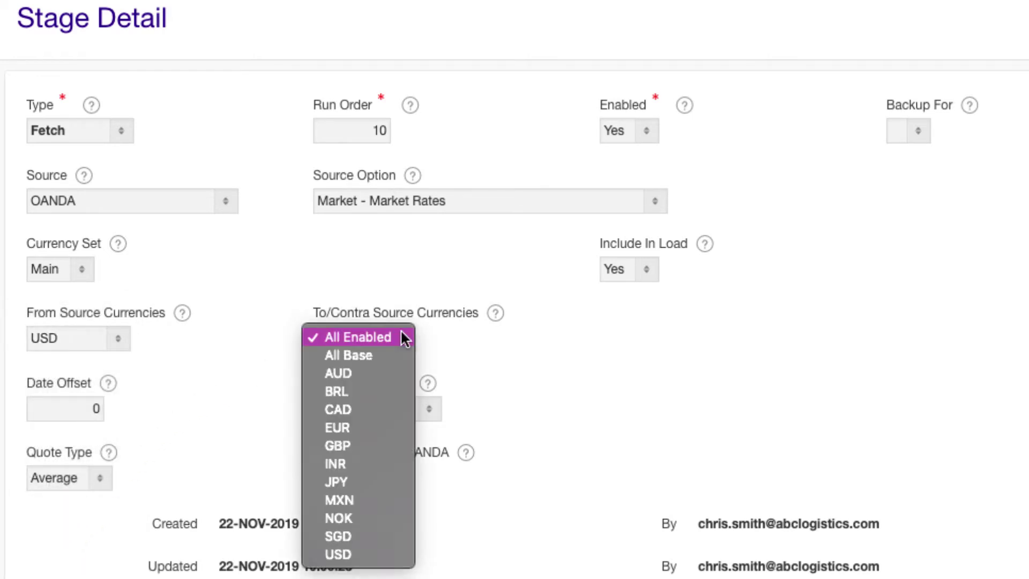
pyautogui.click(403, 338)
pyautogui.click(97, 406)
pyautogui.press('BackSpace')
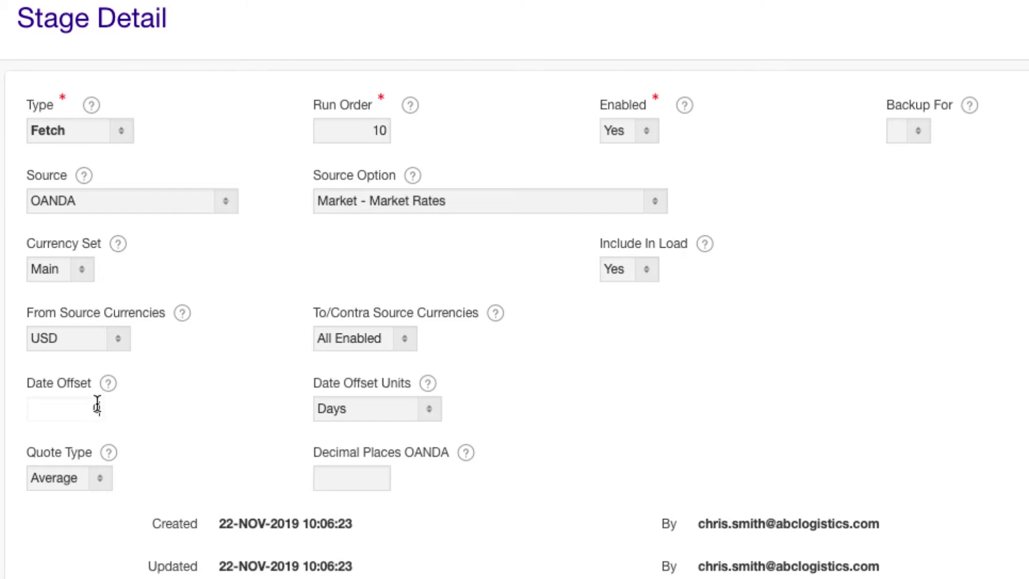
pyautogui.write('-1')
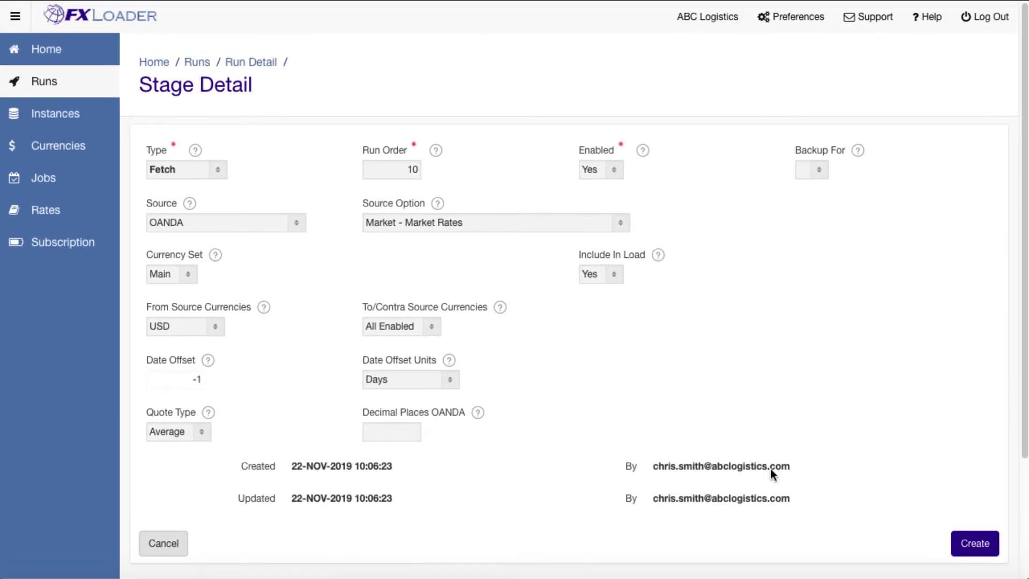
pyautogui.click(968, 543)
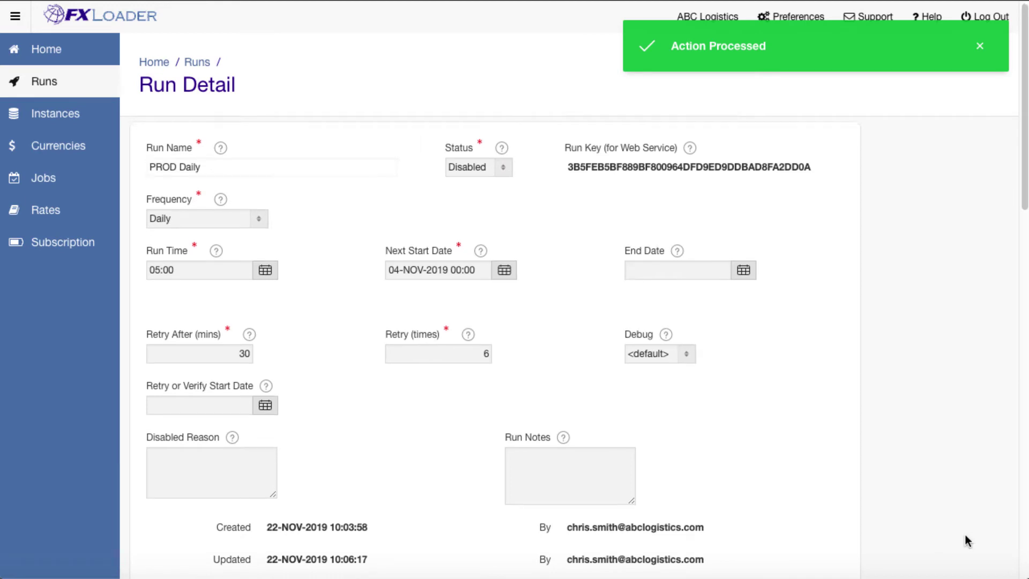
pyautogui.scroll(-9, 964, 535)
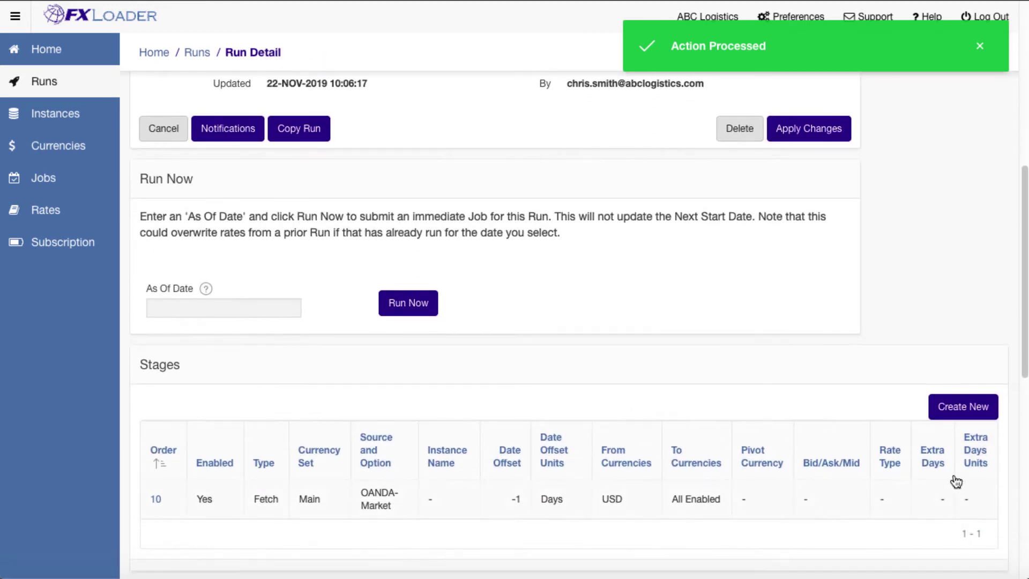
# Start a new Triangulate stage on the Main currency set.
pyautogui.click(944, 410)
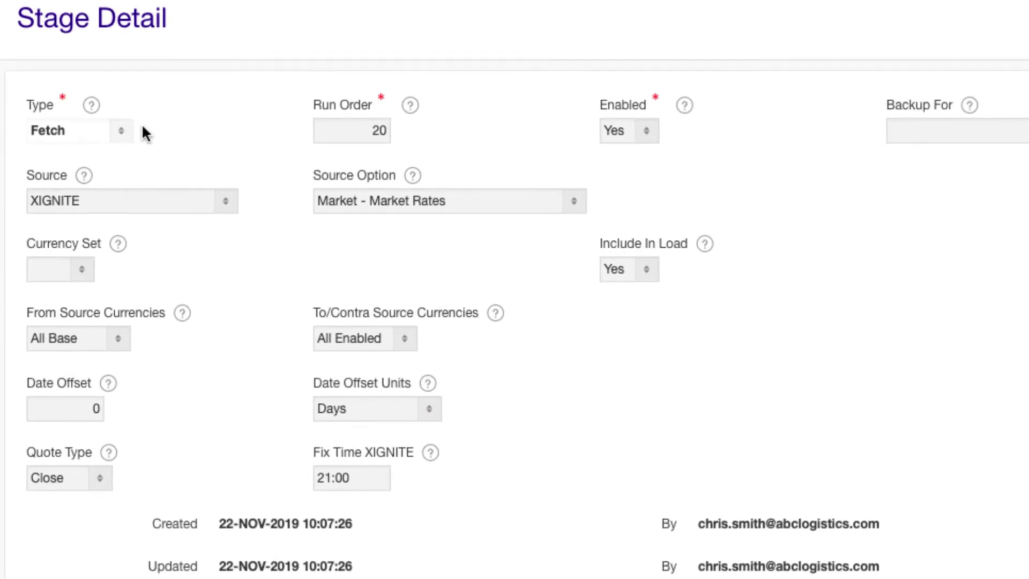
pyautogui.click(126, 124)
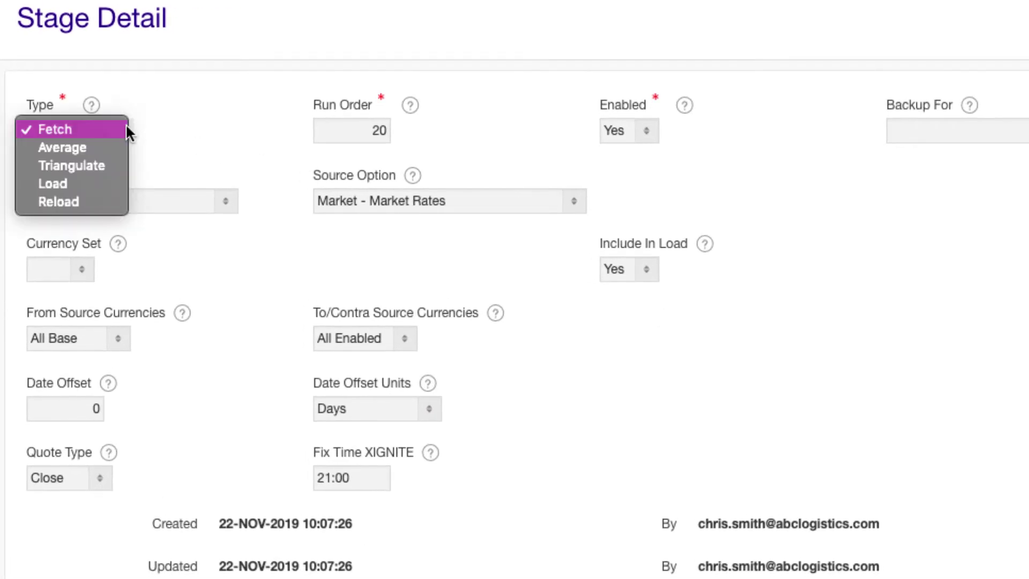
pyautogui.click(119, 159)
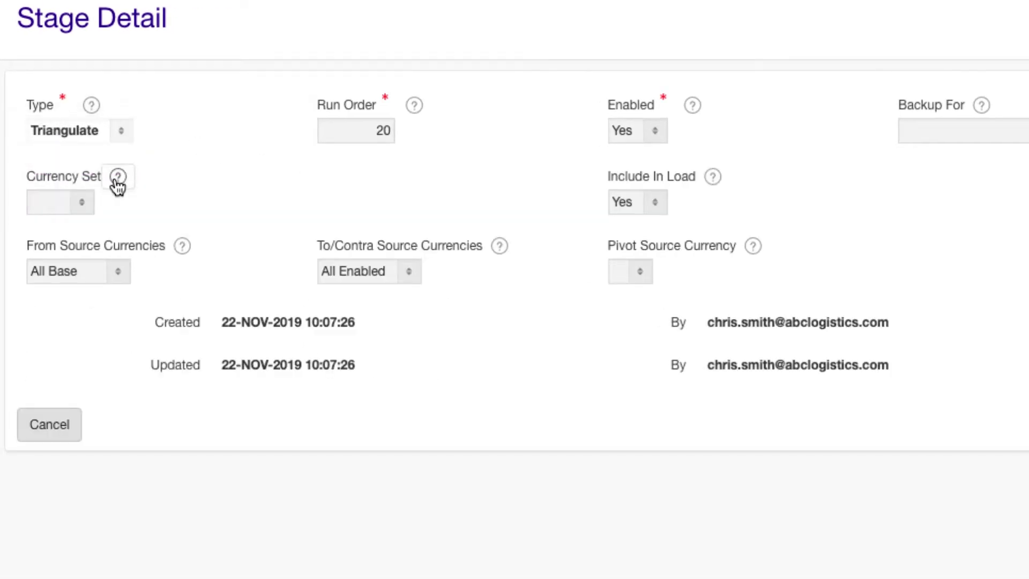
pyautogui.click(90, 214)
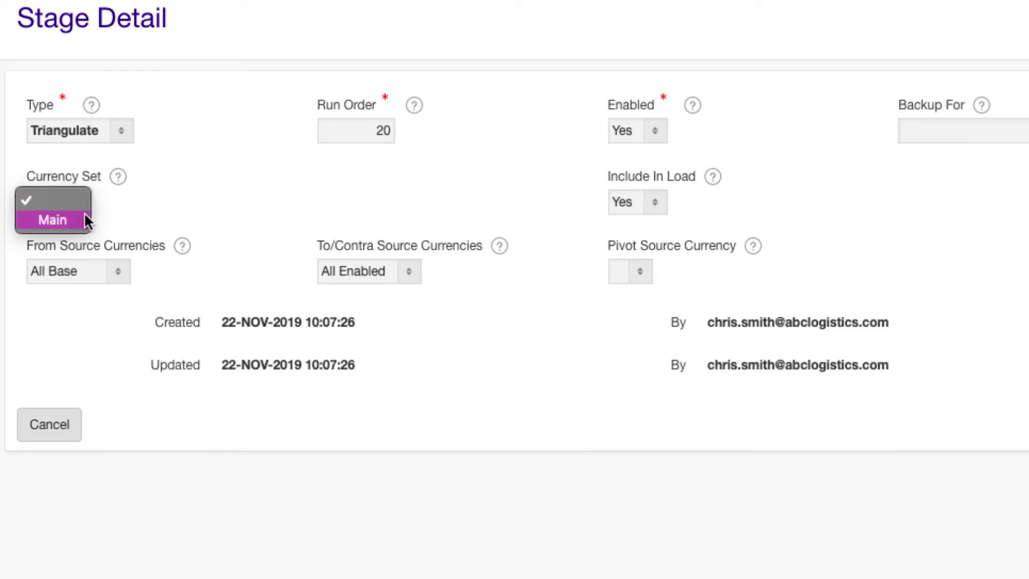
pyautogui.click(84, 212)
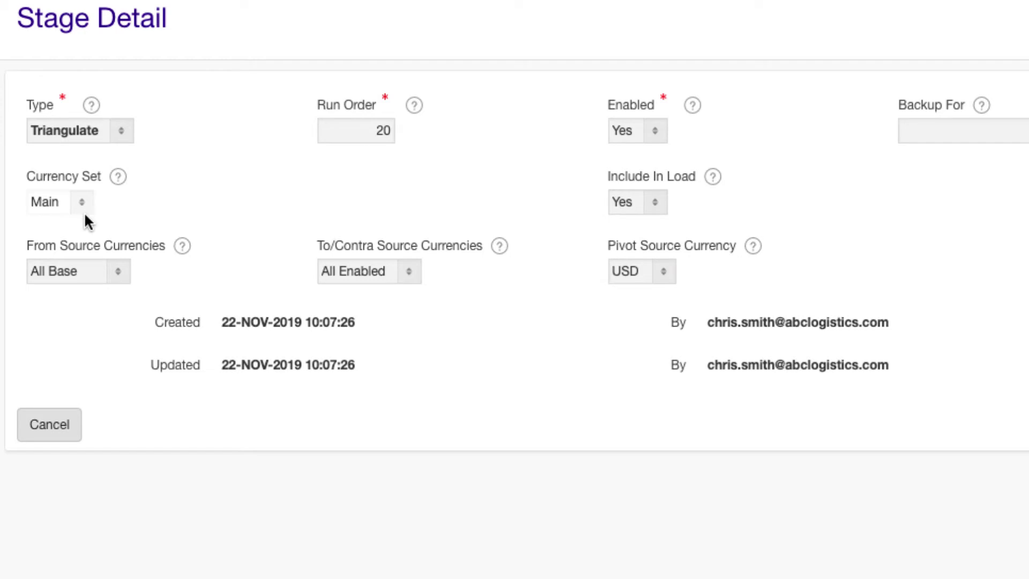
# Keep All Base to All Enabled with a USD pivot, and create the stage.
pyautogui.click(120, 269)
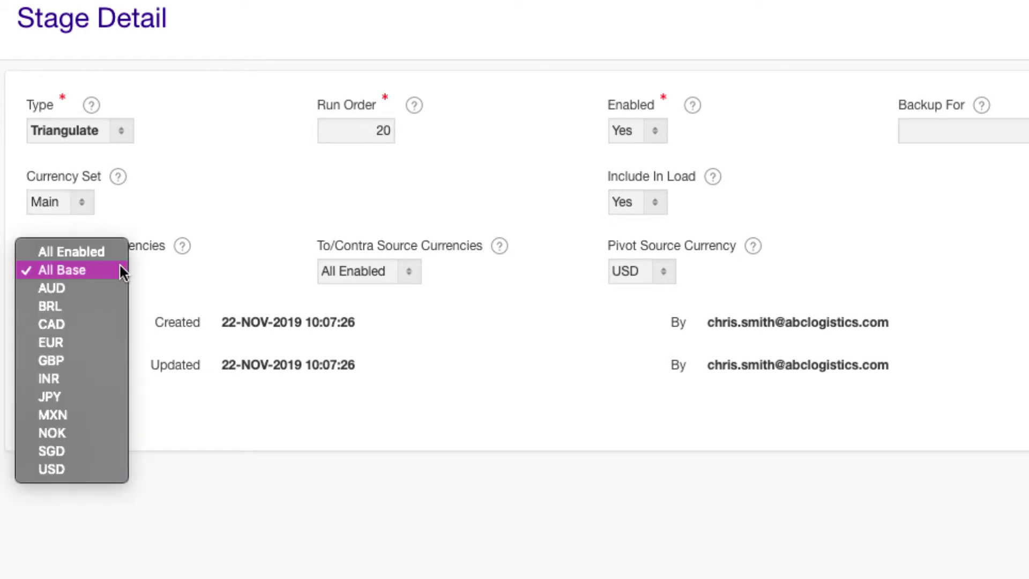
pyautogui.click(120, 268)
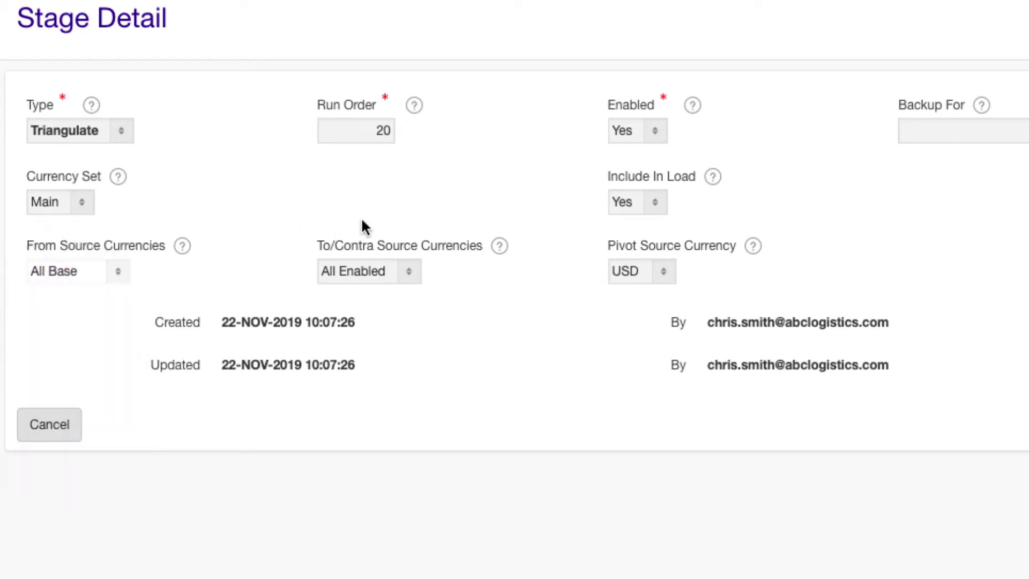
pyautogui.click(409, 270)
pyautogui.click(409, 269)
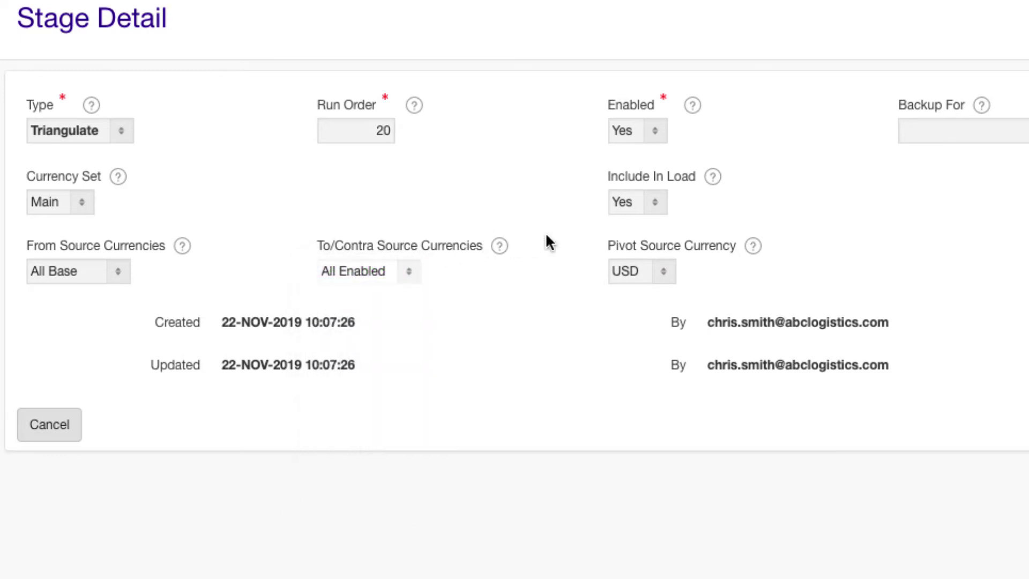
pyautogui.click(660, 266)
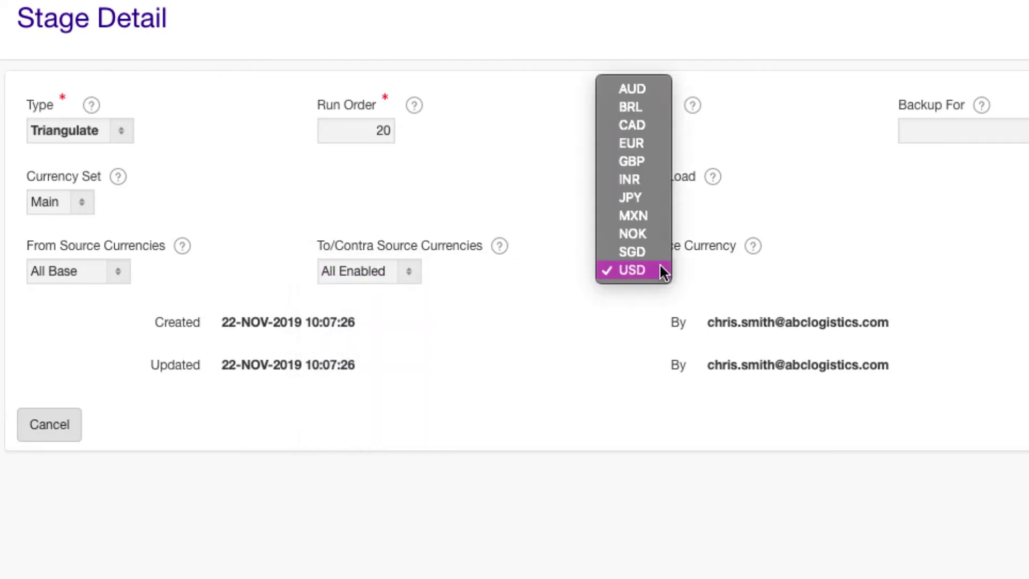
pyautogui.click(661, 265)
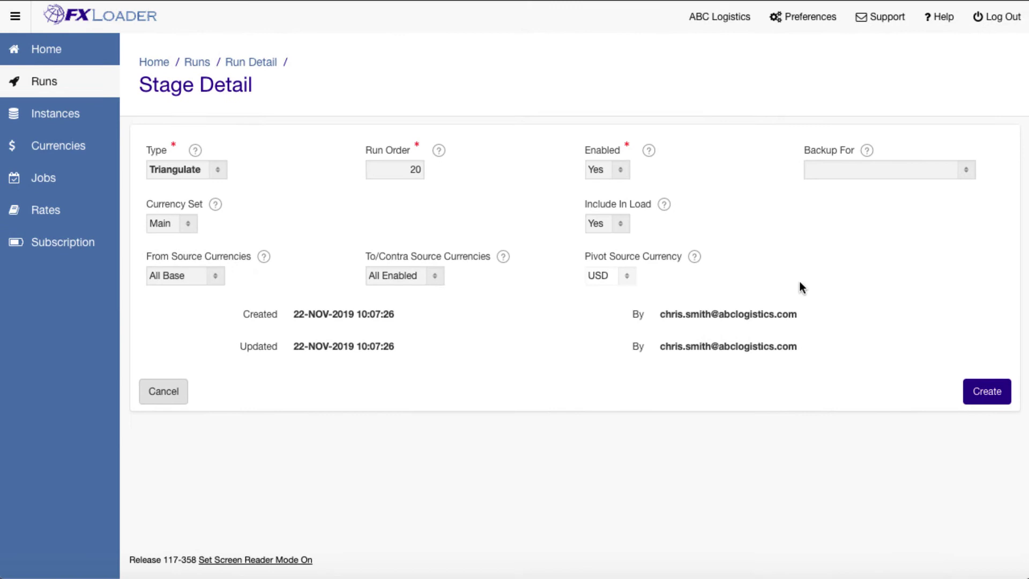
pyautogui.click(980, 390)
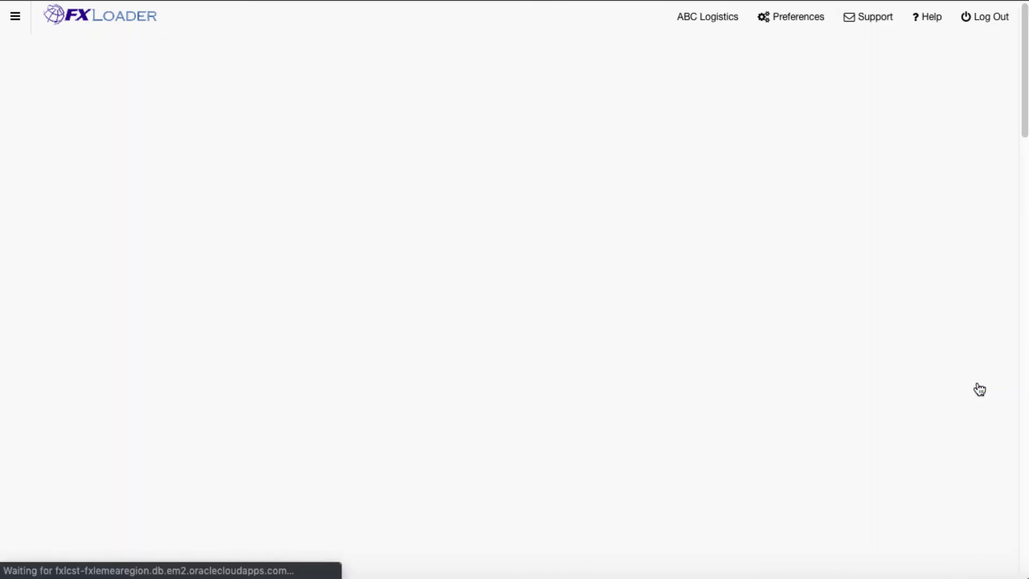
pyautogui.scroll(-10, 980, 390)
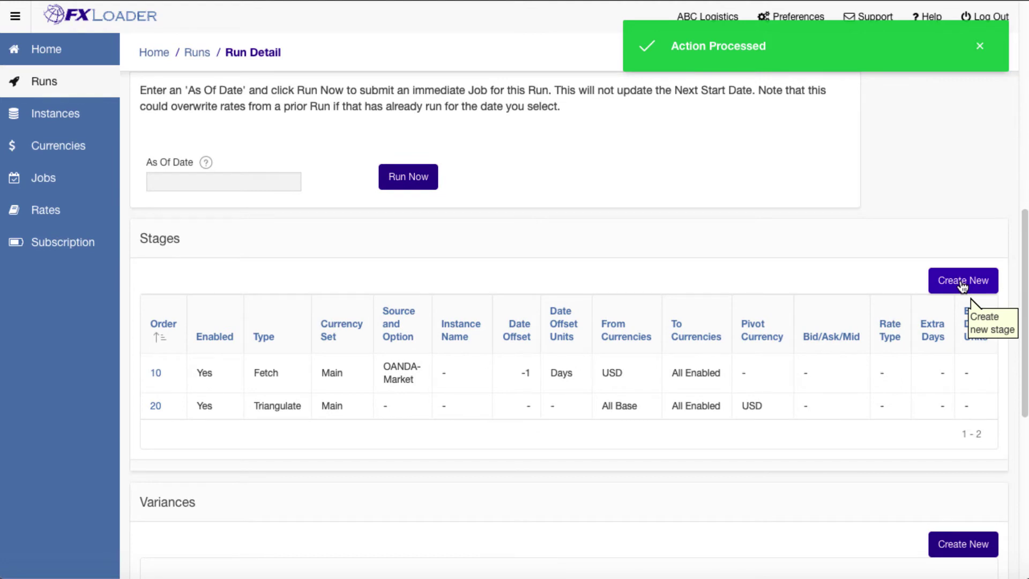
# Start a Load stage into PROD ERP Cloud with rate type Corporate and date offset 1.
pyautogui.click(962, 283)
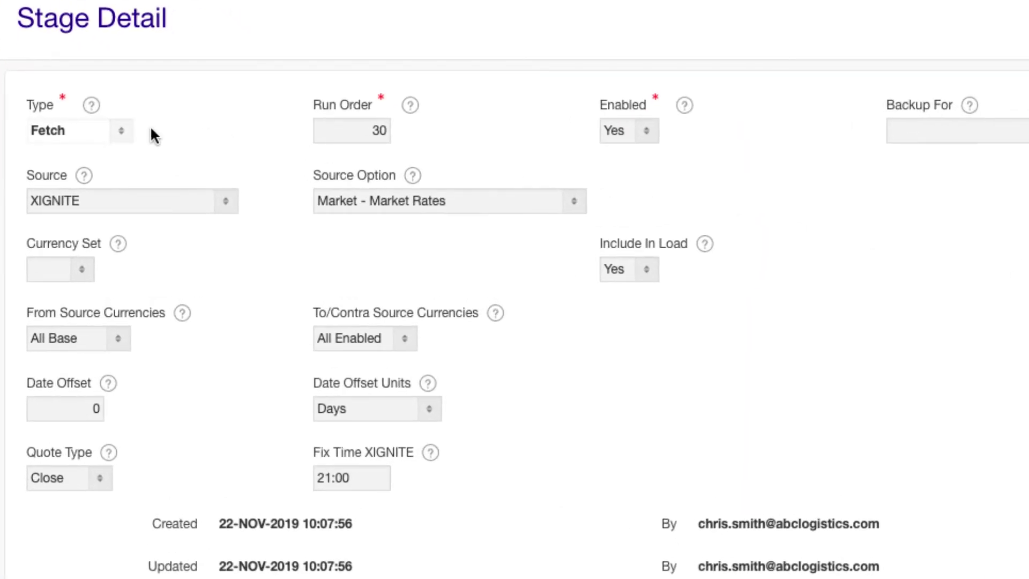
pyautogui.click(125, 129)
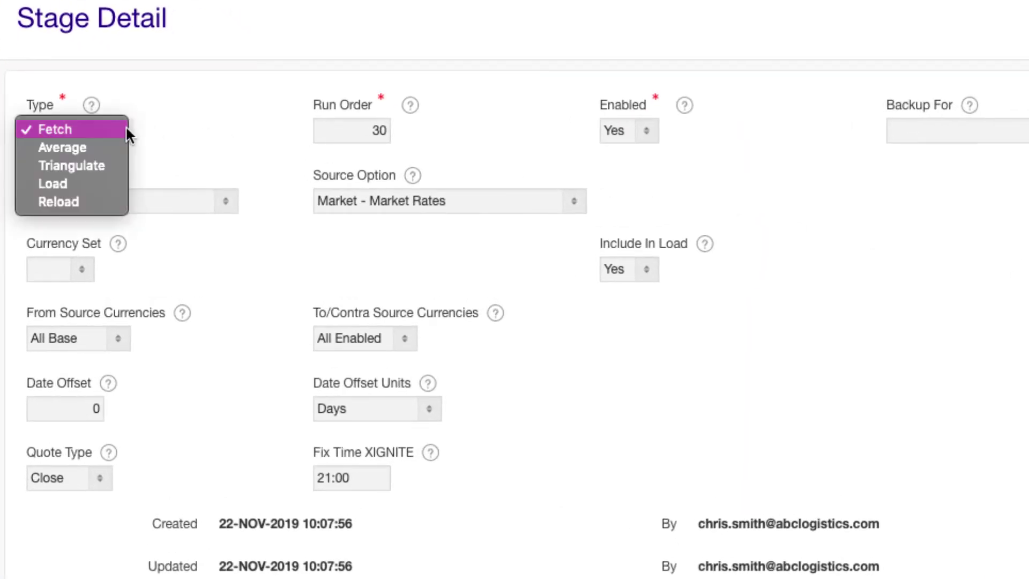
pyautogui.click(110, 183)
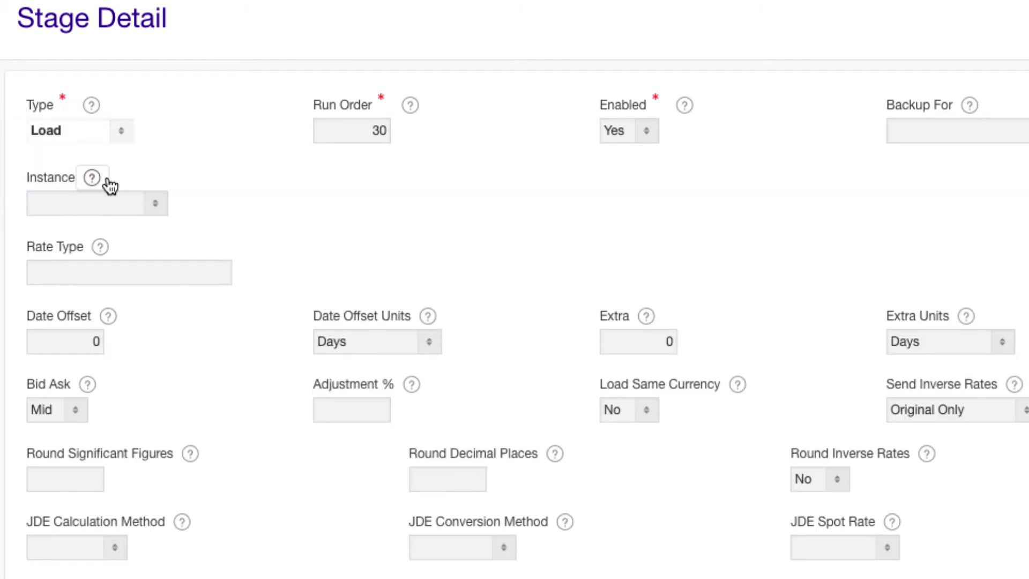
pyautogui.click(151, 201)
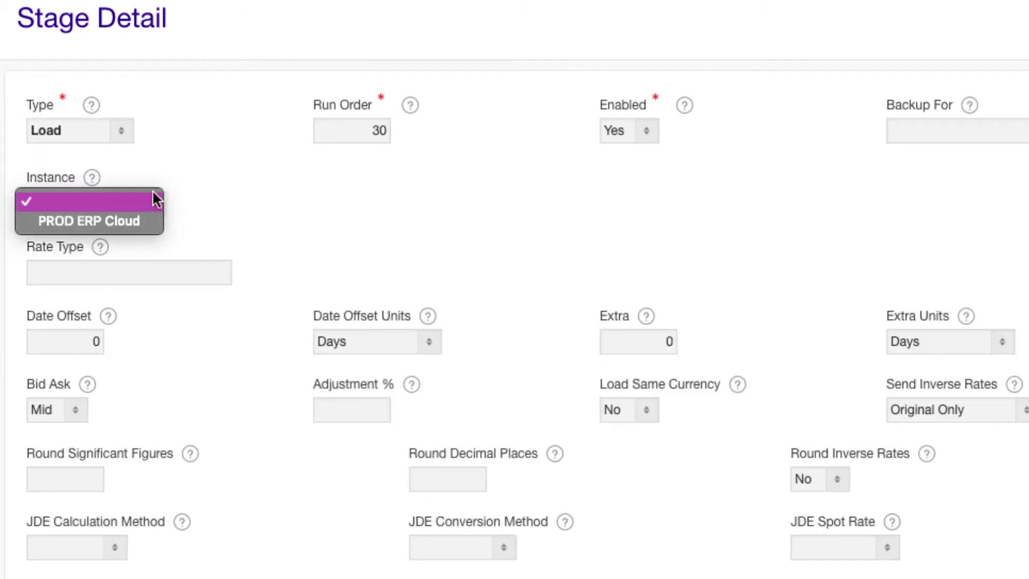
pyautogui.click(144, 221)
pyautogui.click(156, 265)
pyautogui.write('Co')
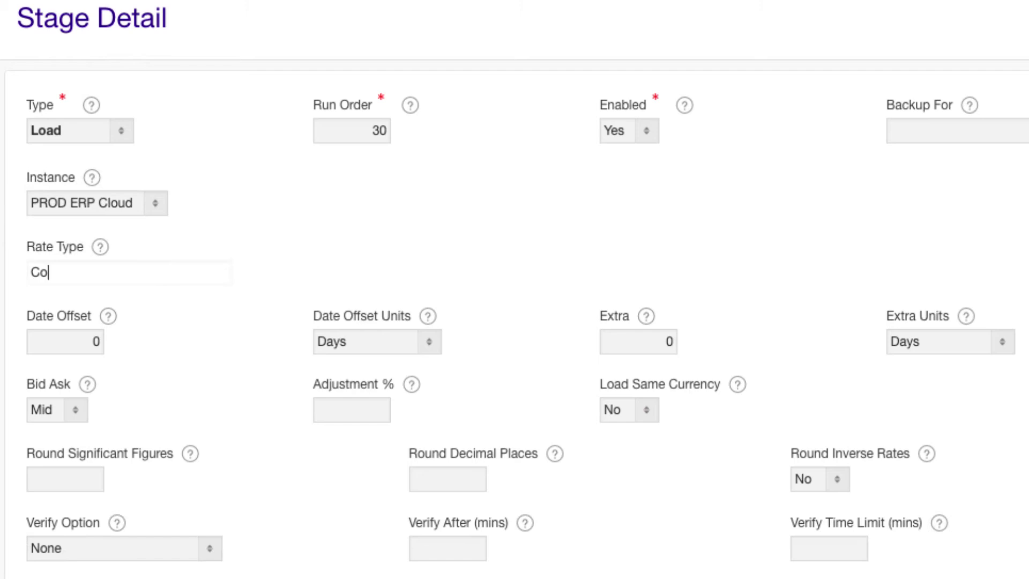
pyautogui.write('rporate')
pyautogui.click(103, 337)
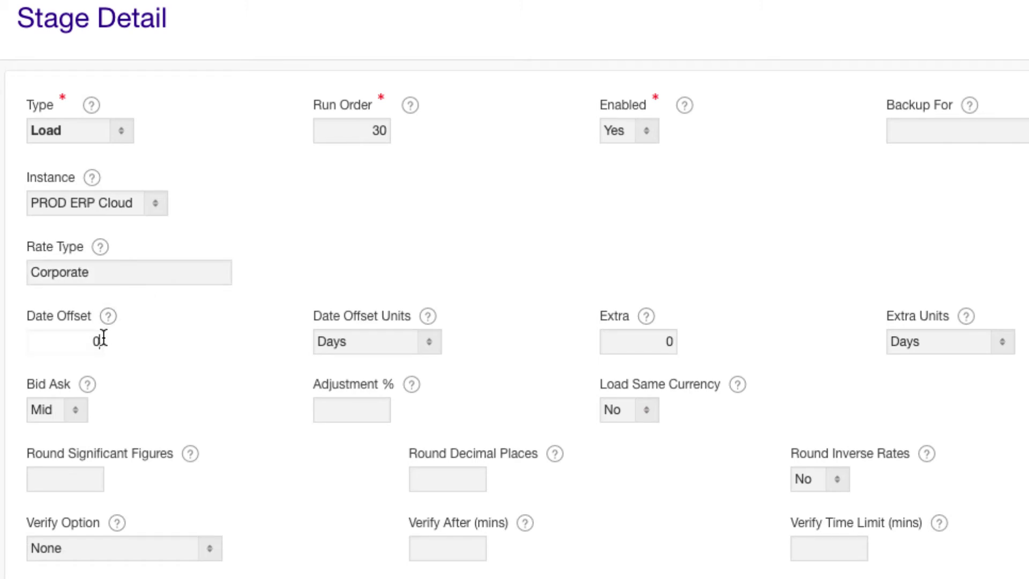
pyautogui.press('BackSpace')
pyautogui.write('1')
# Set Extra days to 2, keep Bid Ask at Mid, and round to 6 decimal places.
pyautogui.click(674, 339)
pyautogui.press('BackSpace')
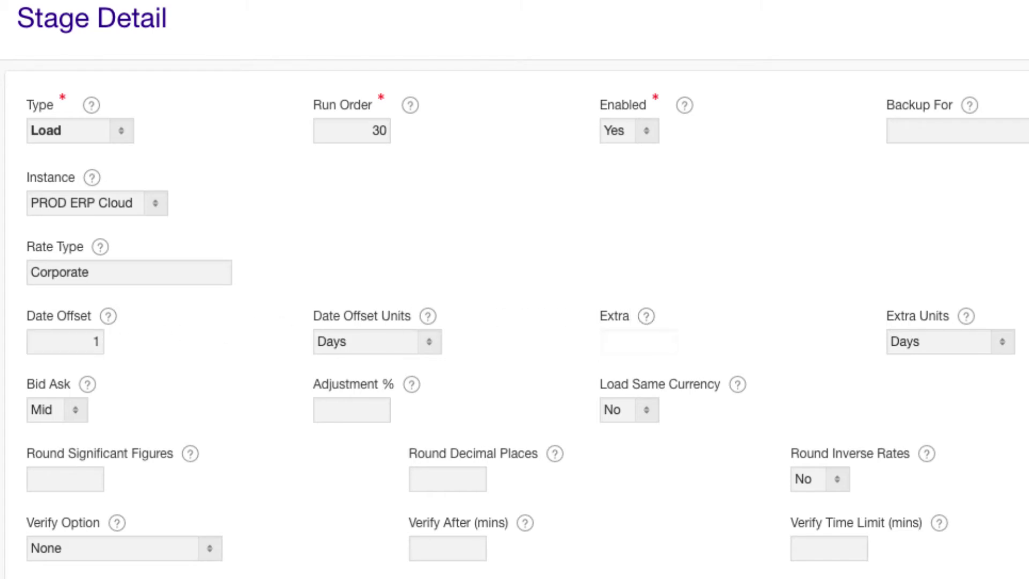
pyautogui.write('2')
pyautogui.click(77, 408)
pyautogui.click(76, 405)
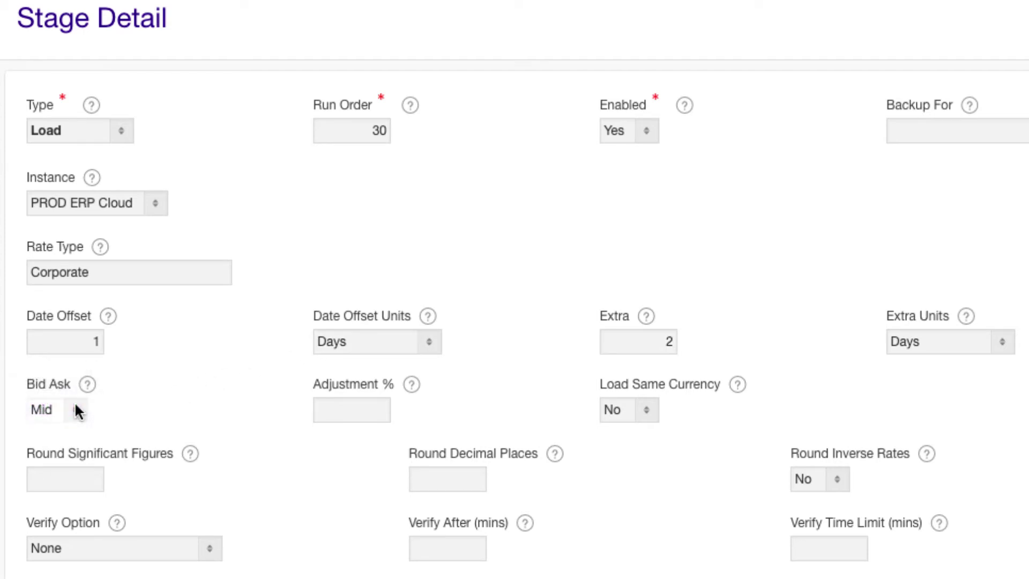
pyautogui.scroll(-3, 75, 408)
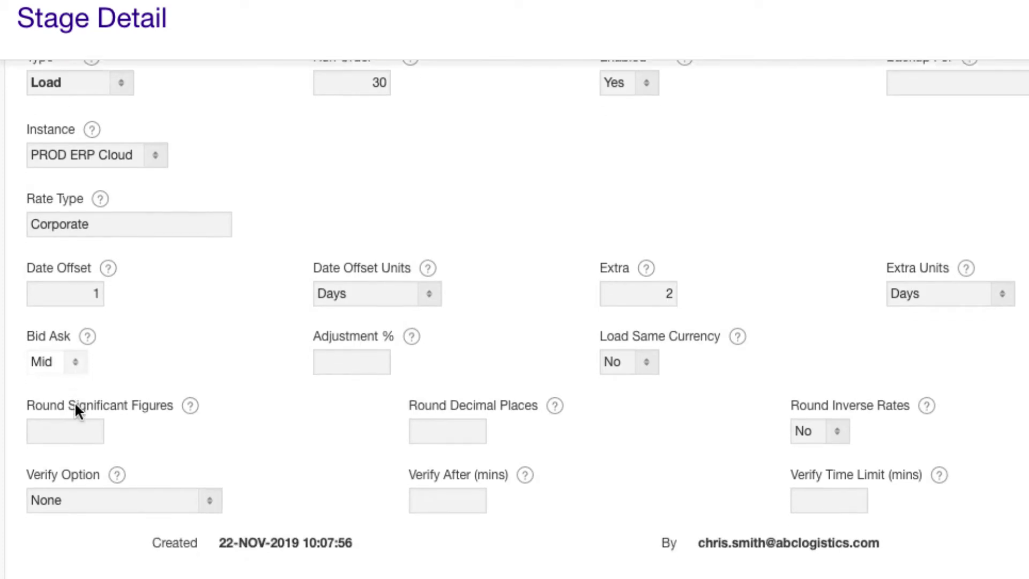
pyautogui.click(421, 405)
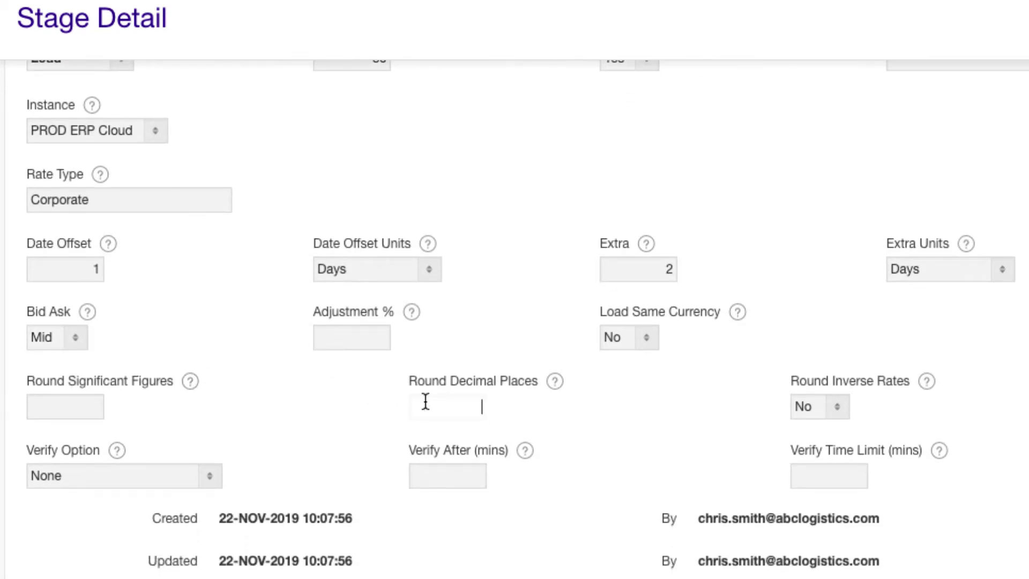
pyautogui.write('6')
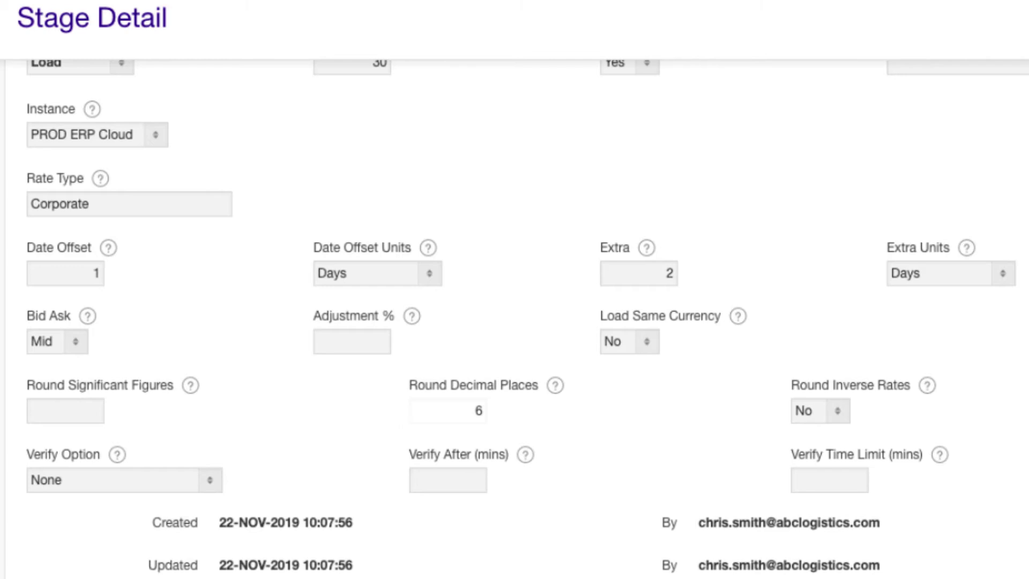
pyautogui.scroll(-2, 324, 407)
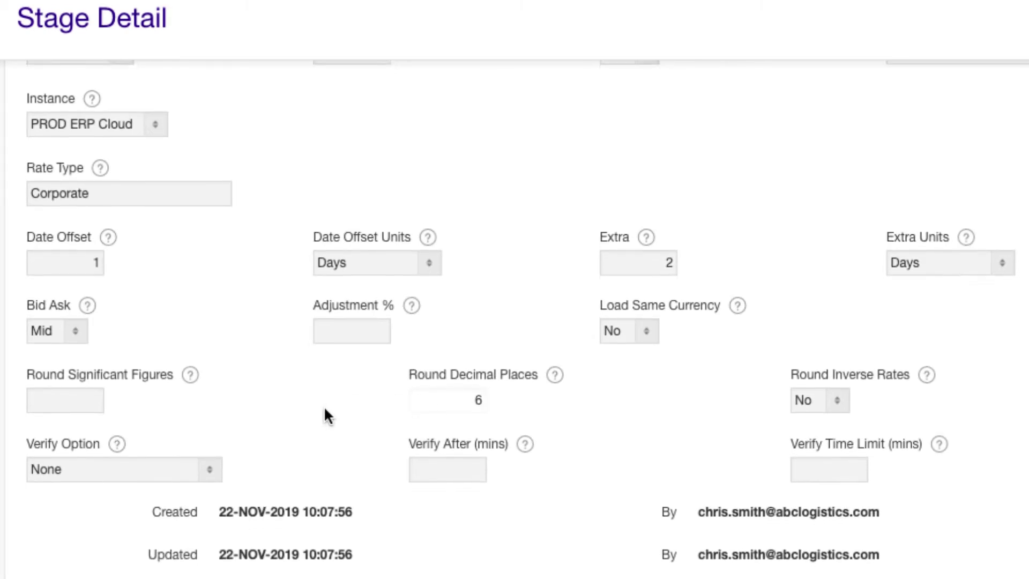
# Verify Request Status and Output after 5 minutes with a 45-minute limit, create the stage, then view notifications.
pyautogui.click(216, 436)
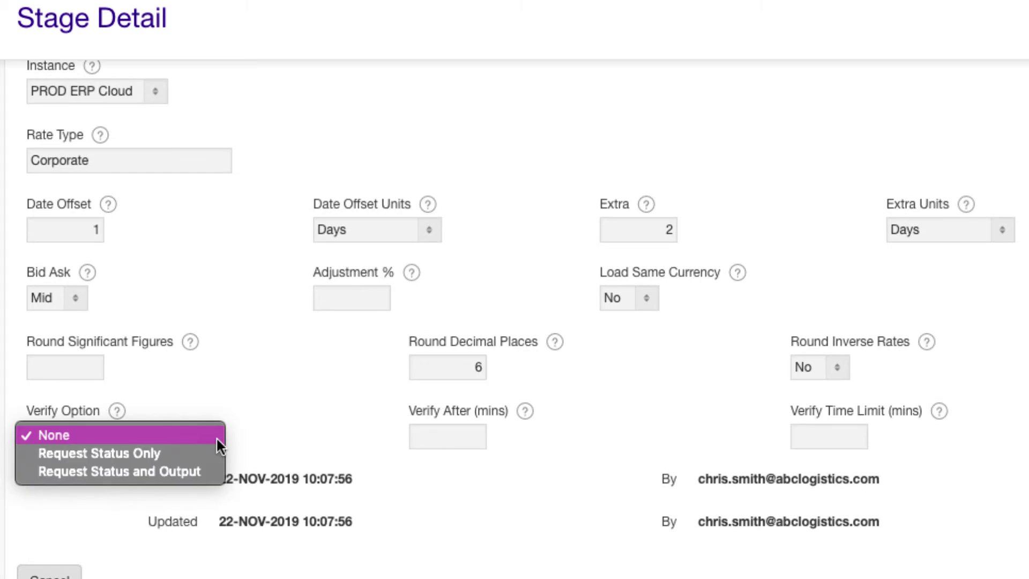
pyautogui.click(188, 471)
pyautogui.click(423, 439)
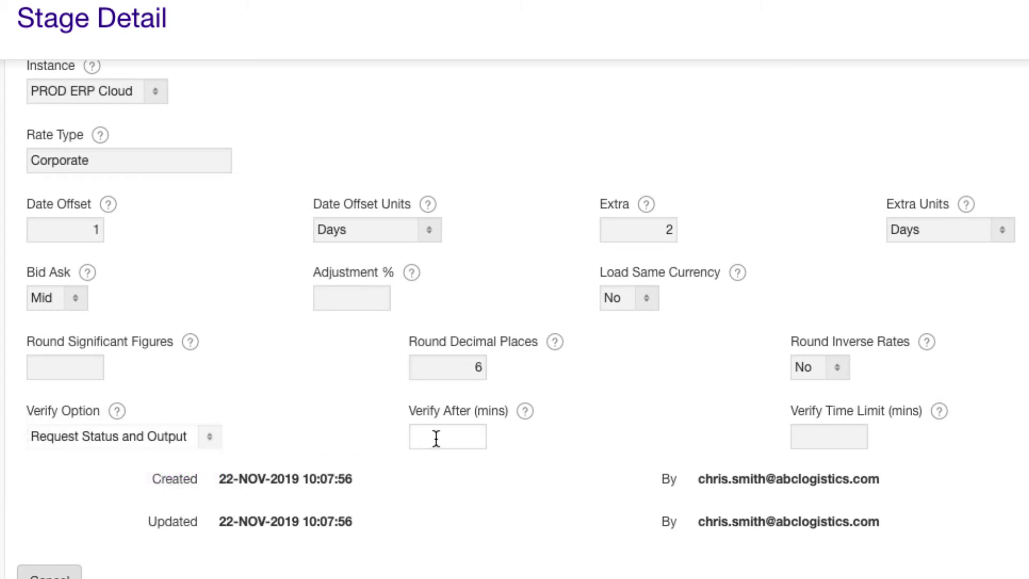
pyautogui.write('5')
pyautogui.click(799, 436)
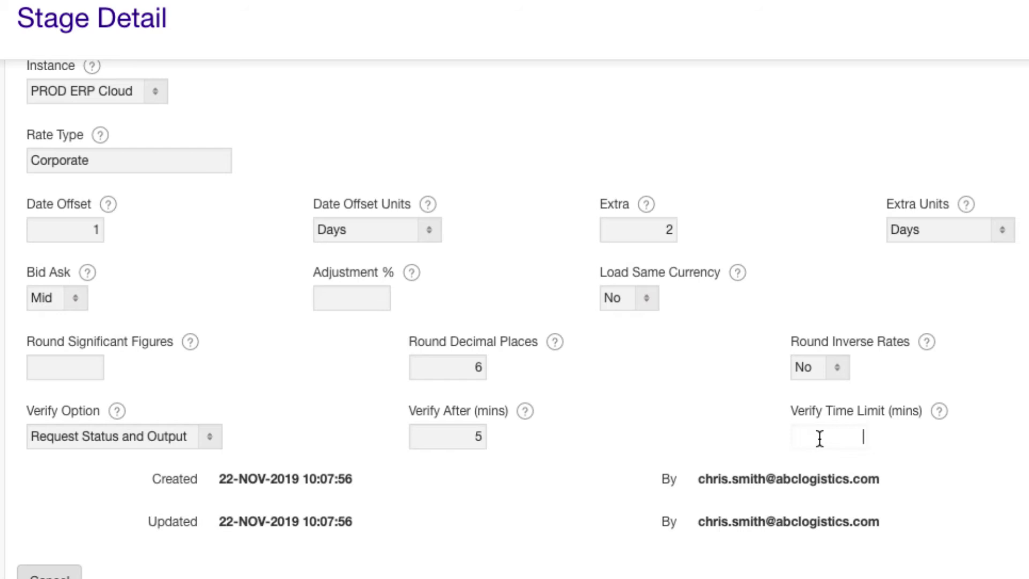
pyautogui.write('45')
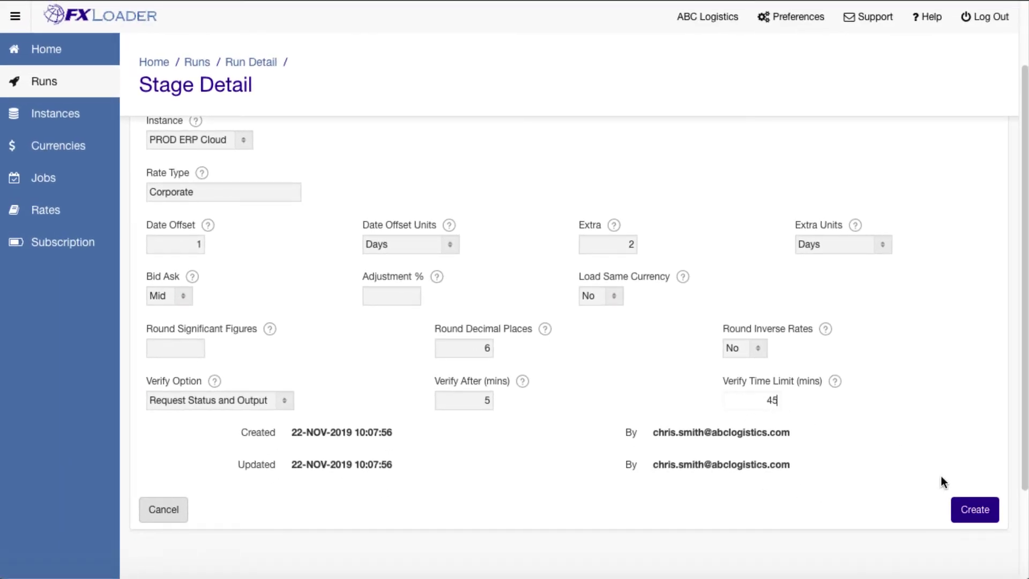
pyautogui.click(962, 506)
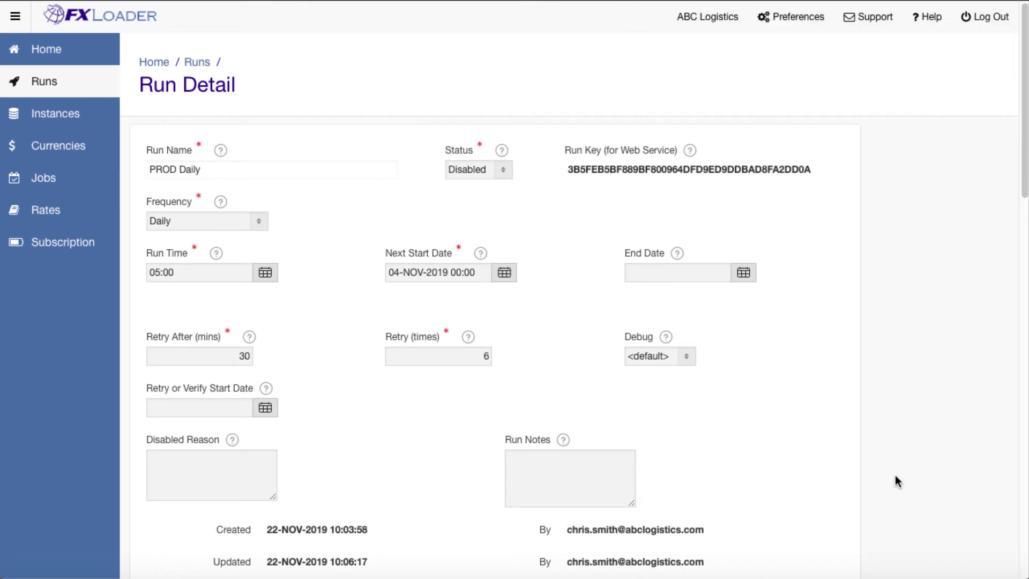
pyautogui.scroll(-5, 895, 475)
pyautogui.click(238, 352)
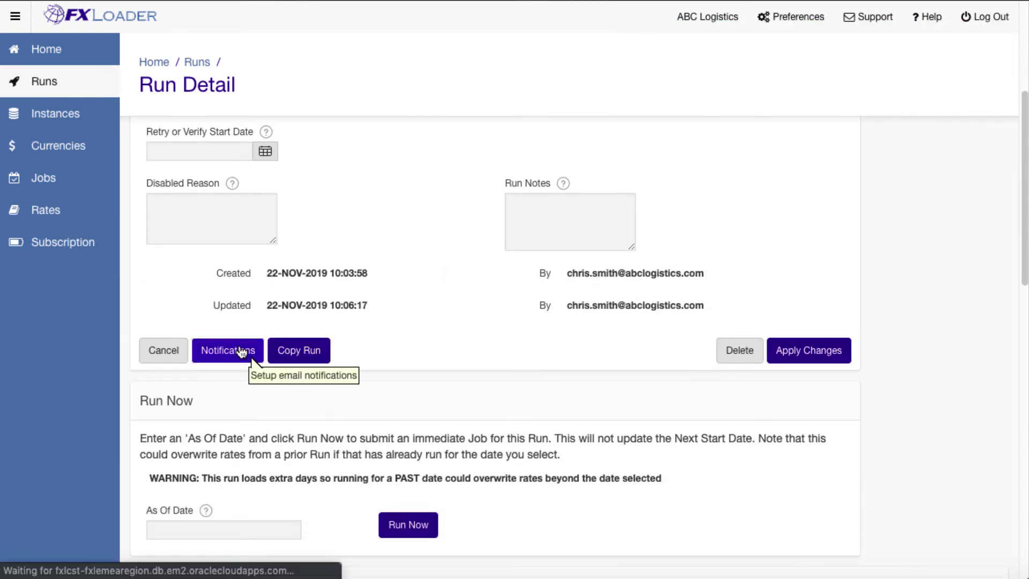
# Add a recipient row for the support e-mail address, notified on error, retry and warning.
pyautogui.click(960, 198)
pyautogui.click(372, 199)
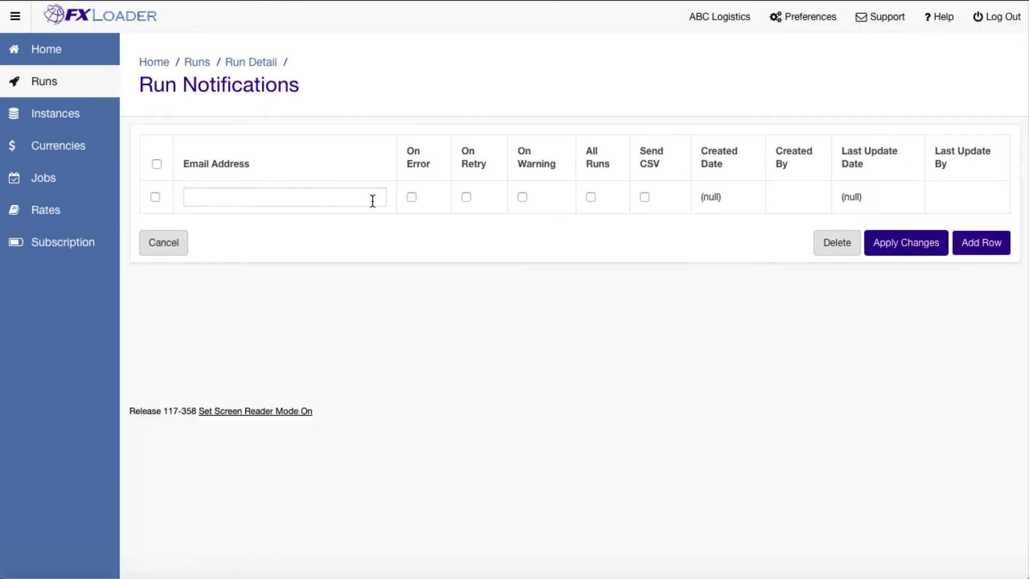
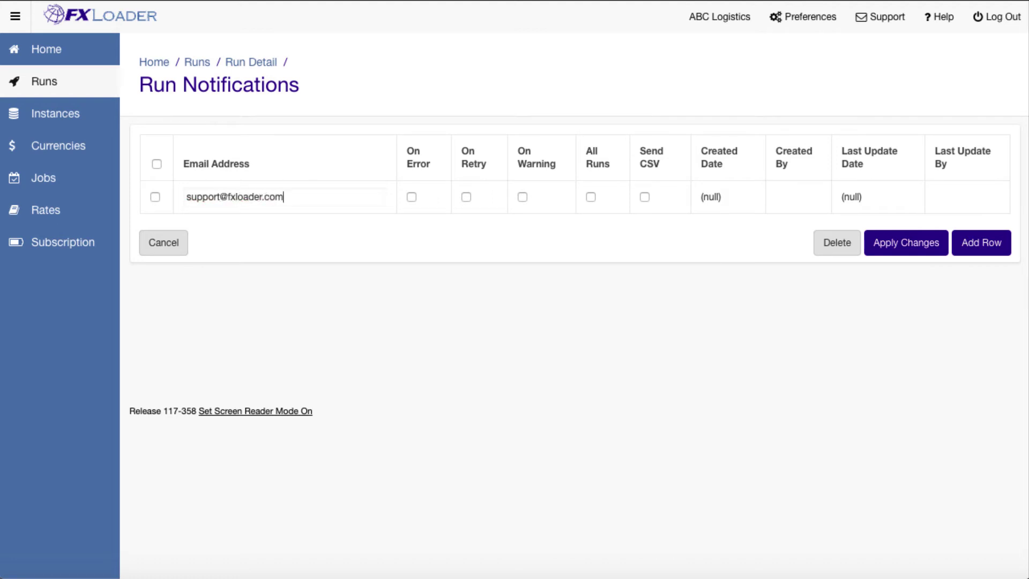
pyautogui.click(412, 197)
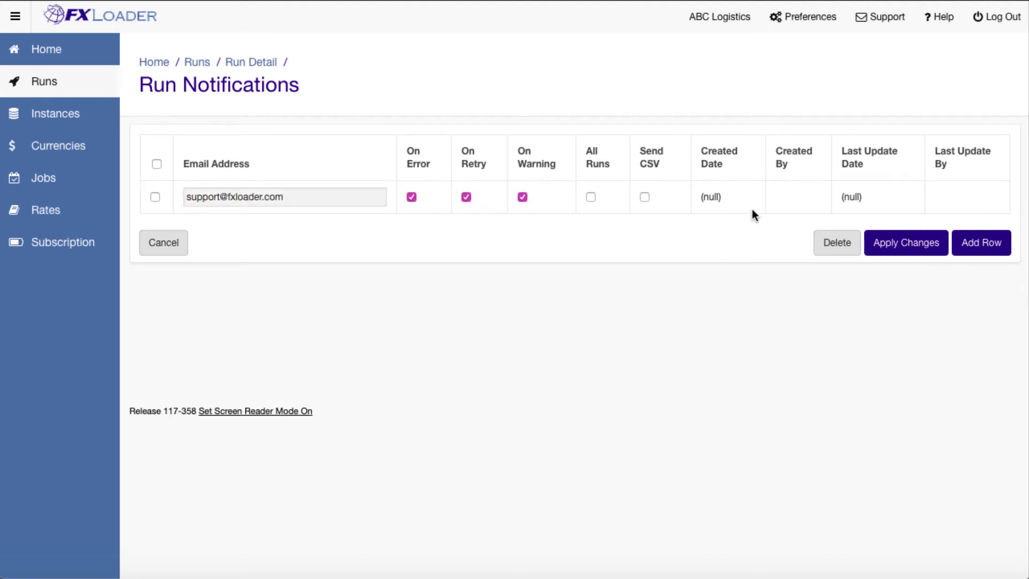
# Add a second recipient's e-mail address with All Runs and Send CSV, then apply the changes.
pyautogui.click(981, 242)
pyautogui.click(368, 224)
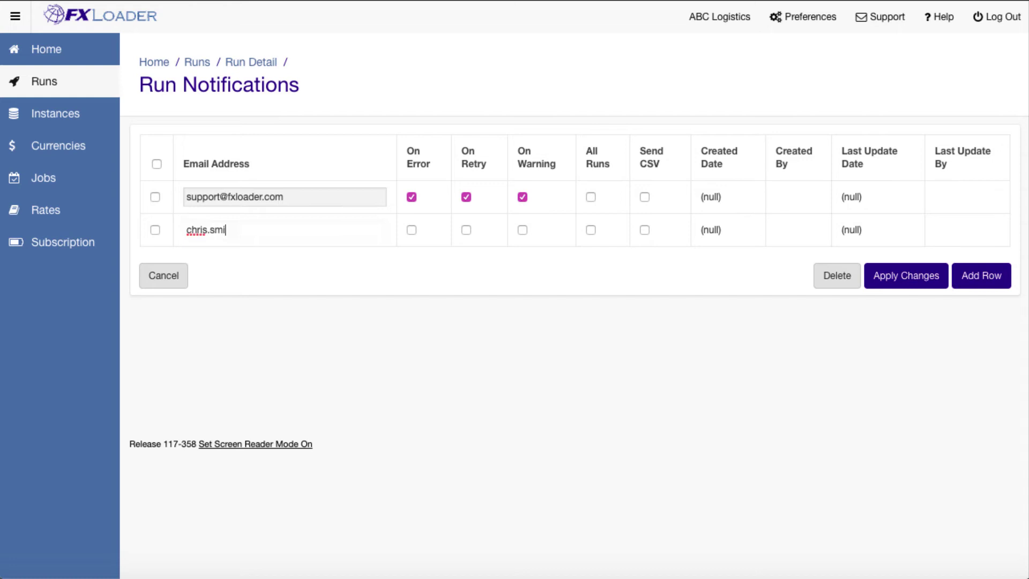
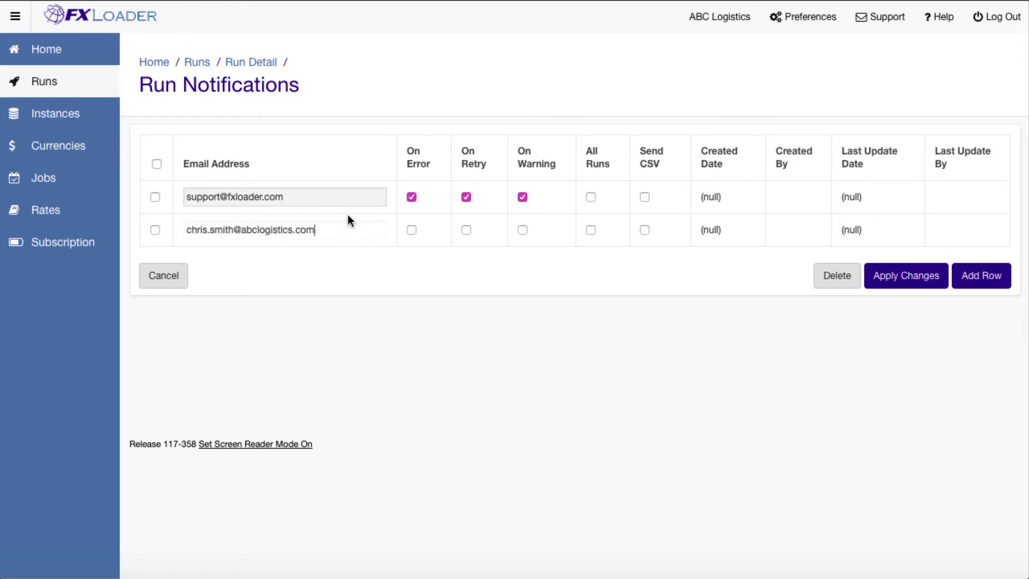
pyautogui.click(592, 229)
pyautogui.click(644, 229)
pyautogui.click(906, 275)
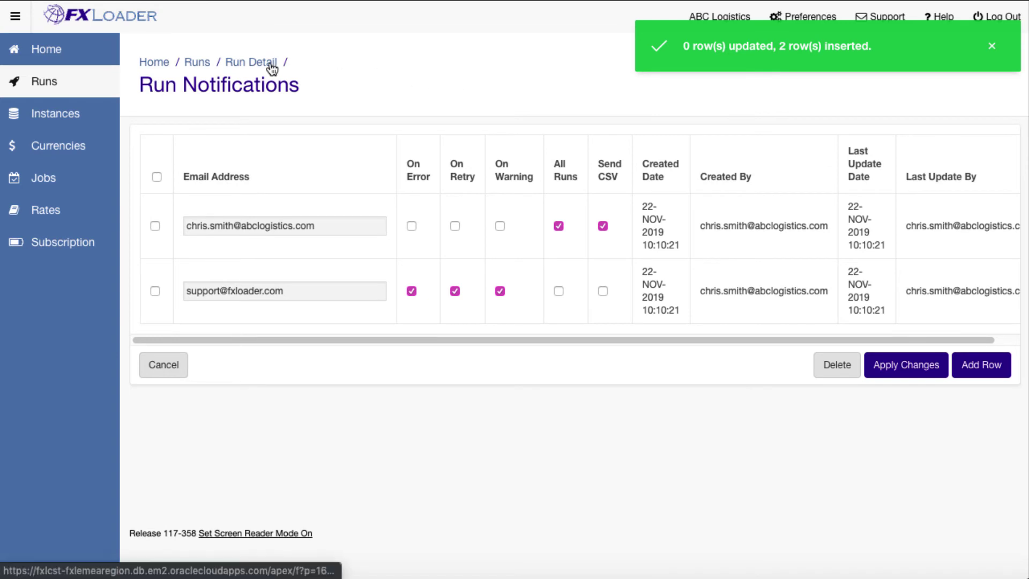
# Set the PROD Daily run status to Ready.
pyautogui.click(268, 64)
pyautogui.click(503, 166)
pyautogui.click(501, 153)
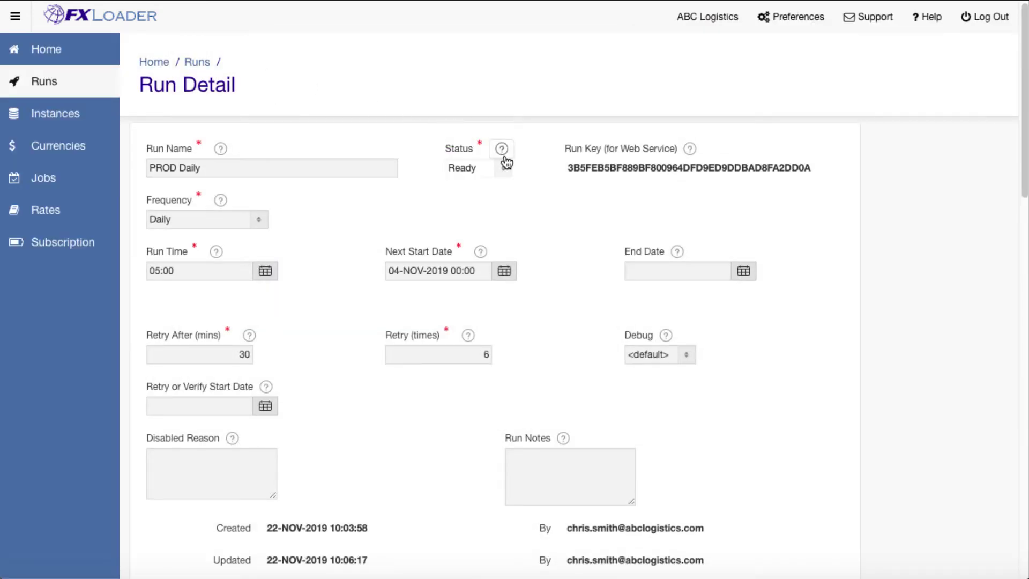
# Run the job now for as-of date 04-Nov-2019 and confirm.
pyautogui.scroll(-5, 514, 177)
pyautogui.click(239, 466)
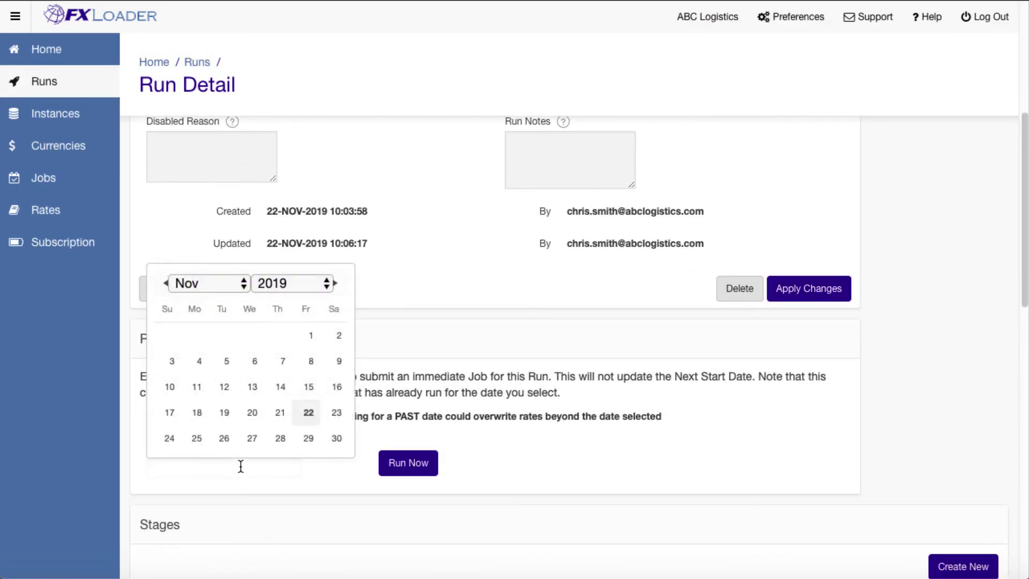
pyautogui.click(198, 361)
pyautogui.click(398, 462)
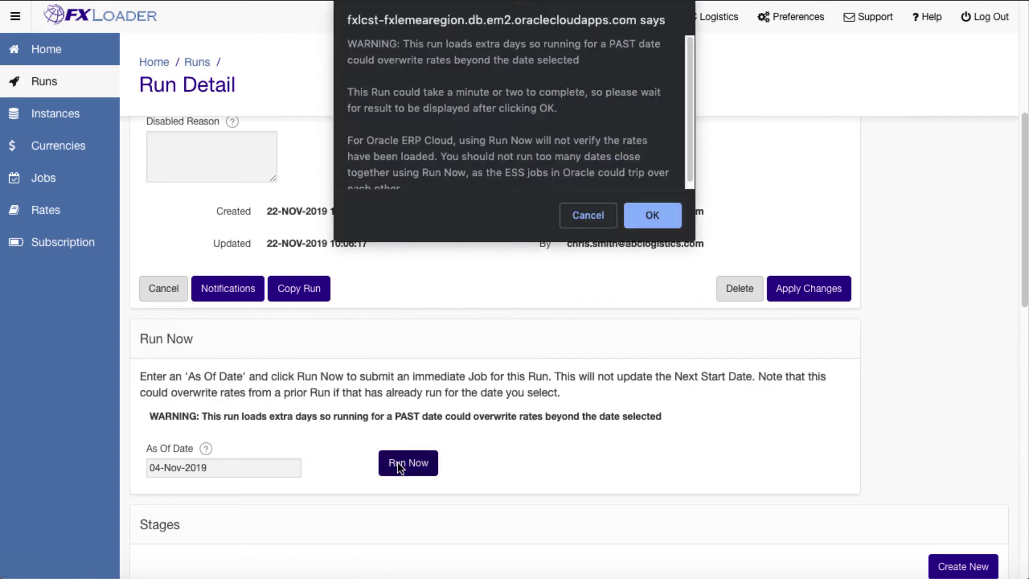
pyautogui.click(638, 214)
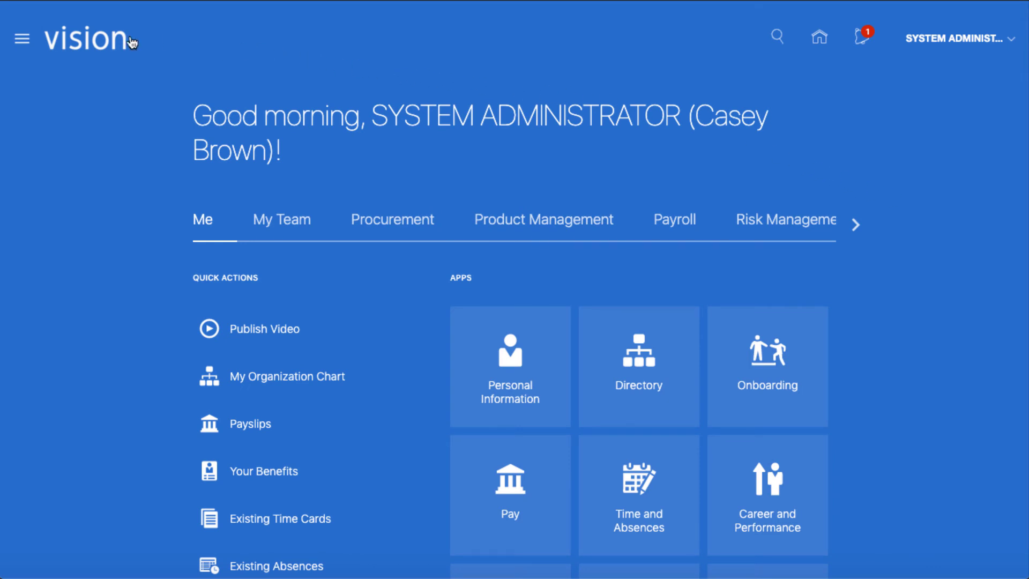
# Open Tools > Scheduled Processes from the Navigator to list the recent daily rate jobs.
pyautogui.click(24, 38)
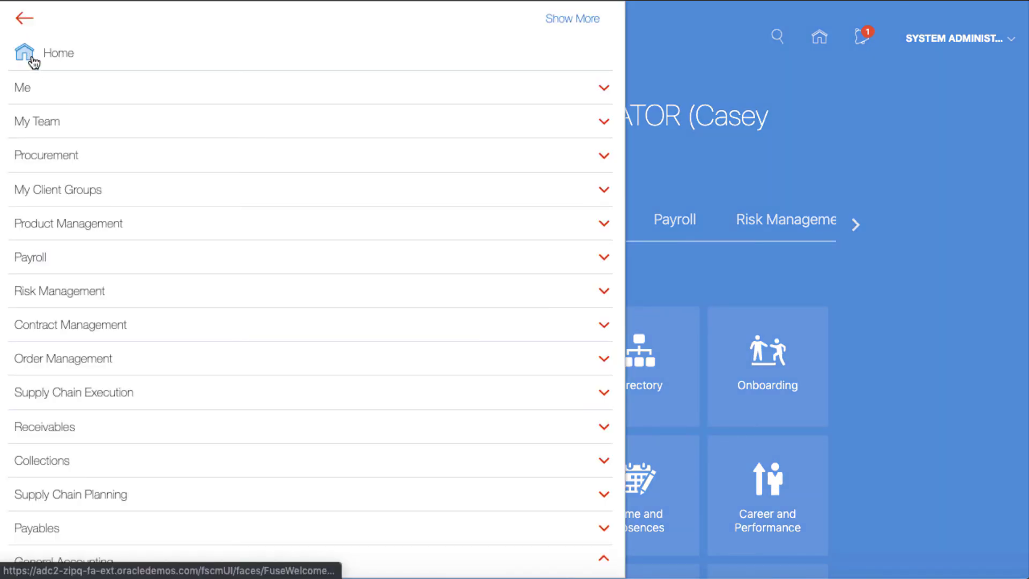
pyautogui.scroll(-3, 34, 68)
pyautogui.scroll(-10, 33, 67)
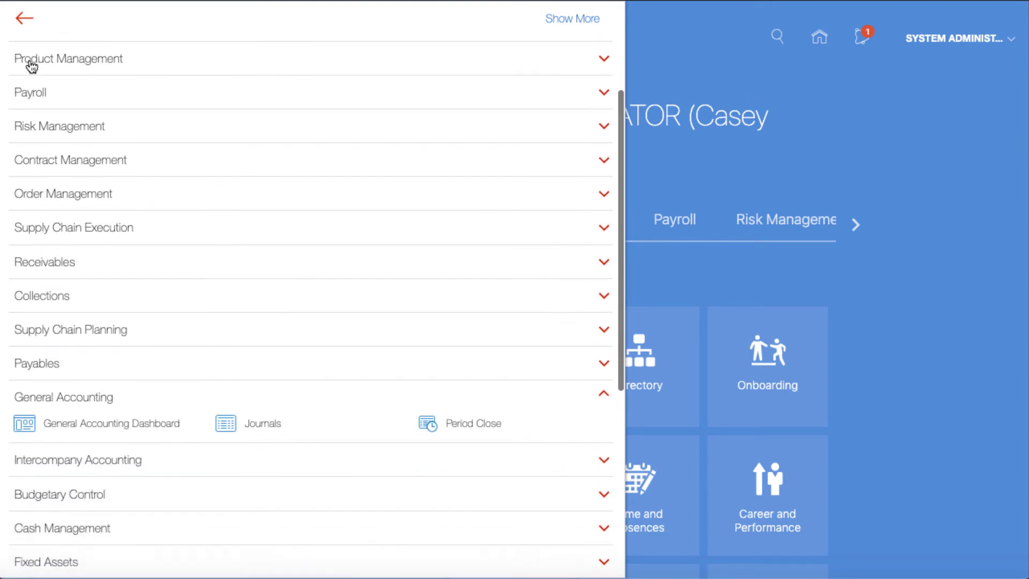
pyautogui.scroll(-1, 30, 66)
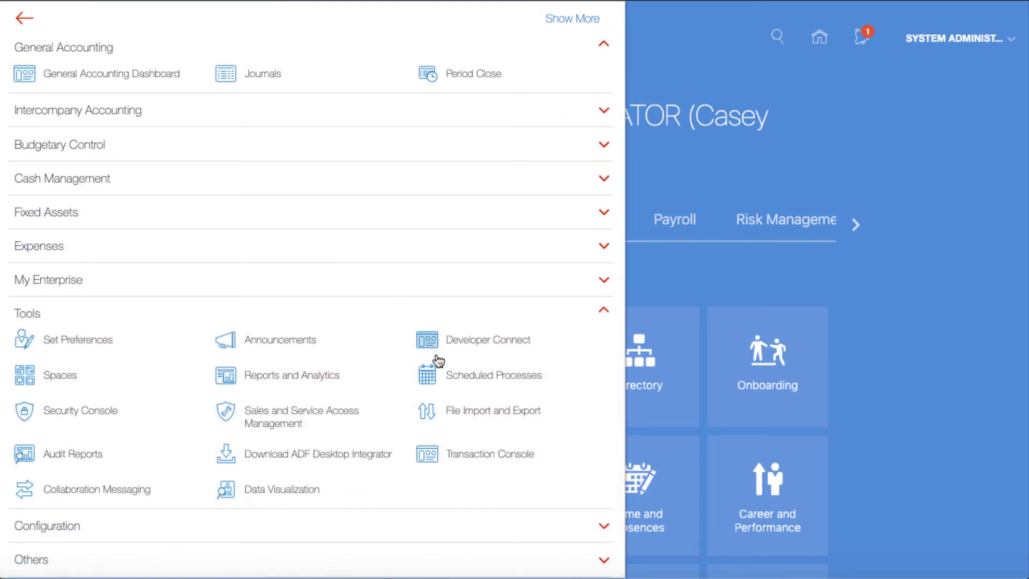
pyautogui.click(435, 375)
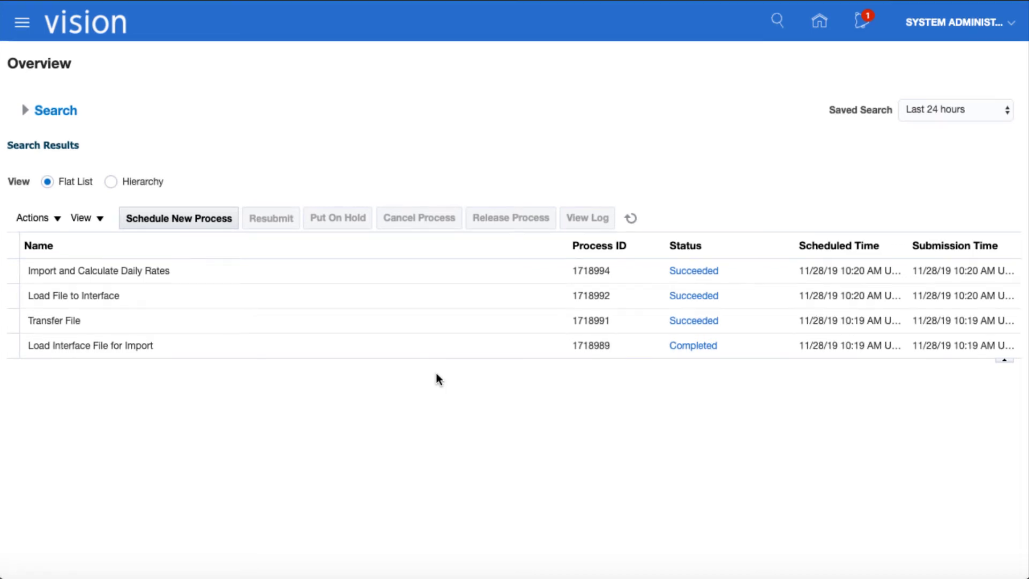
# Open the Import and Calculate Daily Rates log (27 records validated, 0 errors), then close it.
pyautogui.click(285, 280)
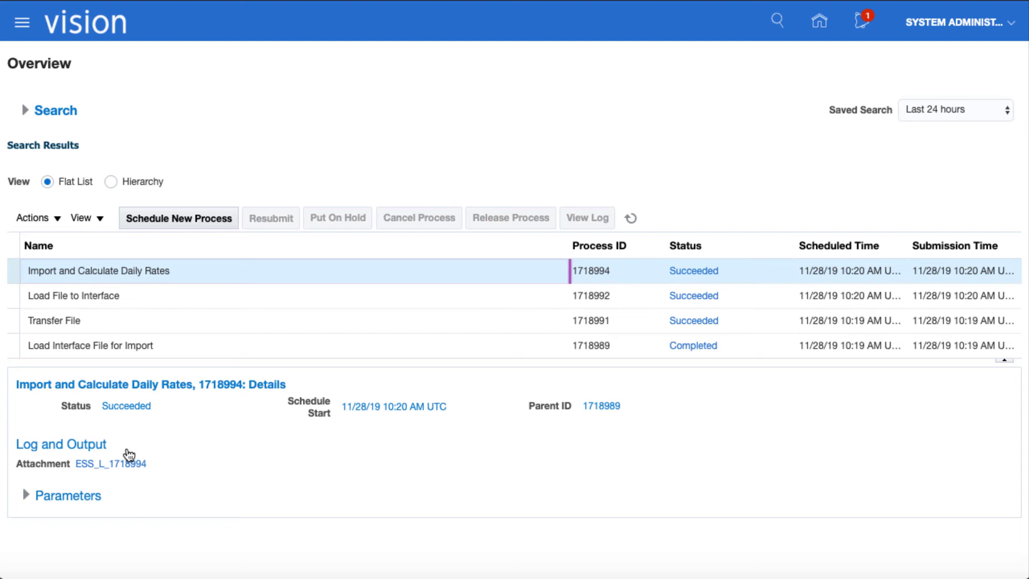
pyautogui.click(126, 469)
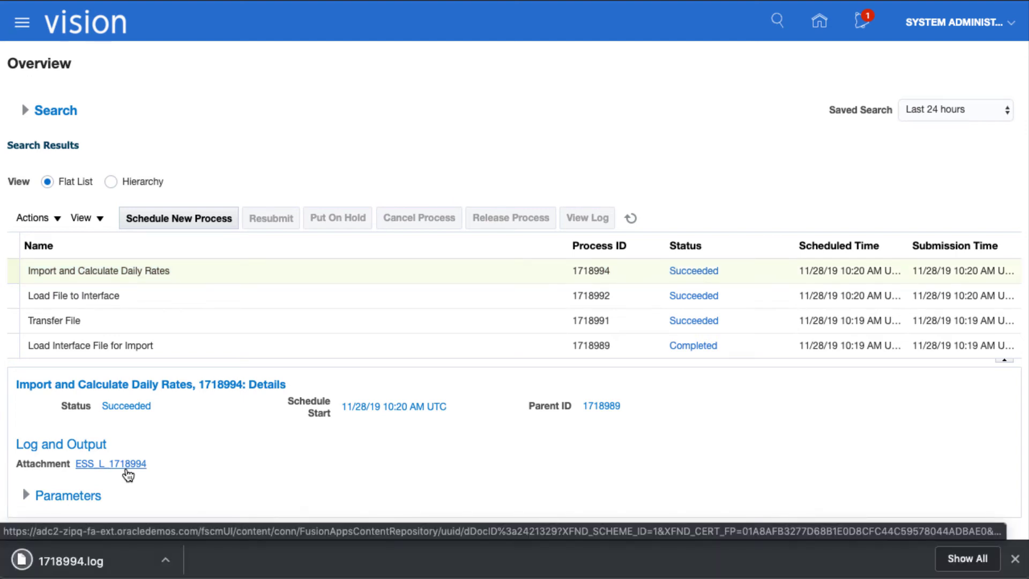
pyautogui.click(119, 555)
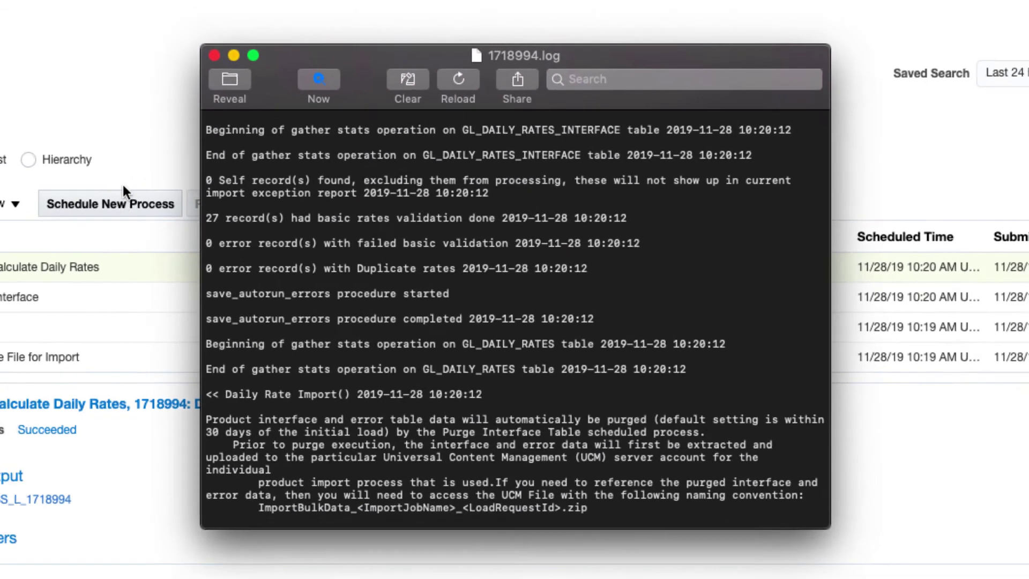
pyautogui.press('super+w')
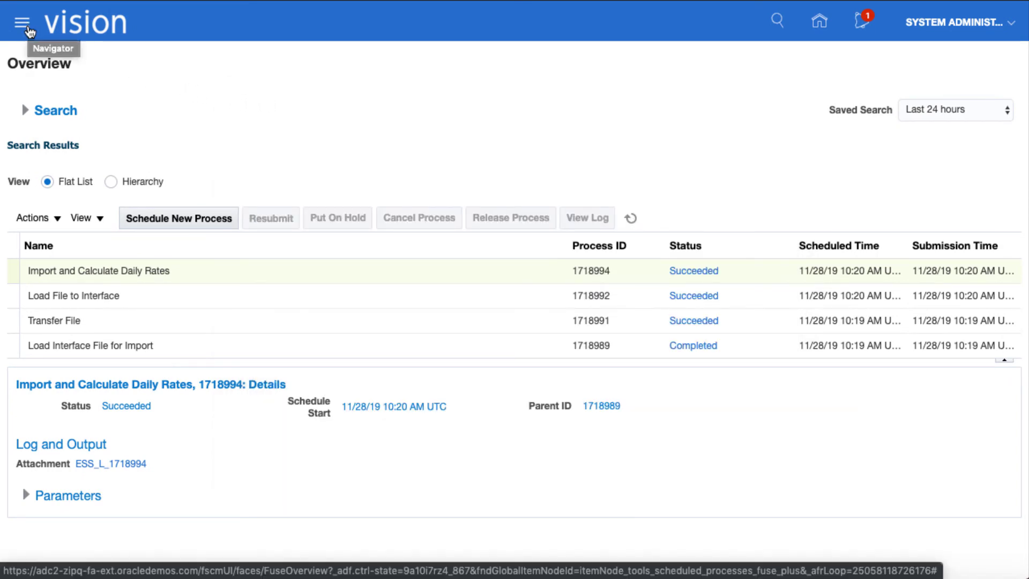
# Go to General Accounting > Period Close for US Primary Ledger and show its Tasks panel.
pyautogui.click(28, 30)
pyautogui.scroll(-5, 94, 144)
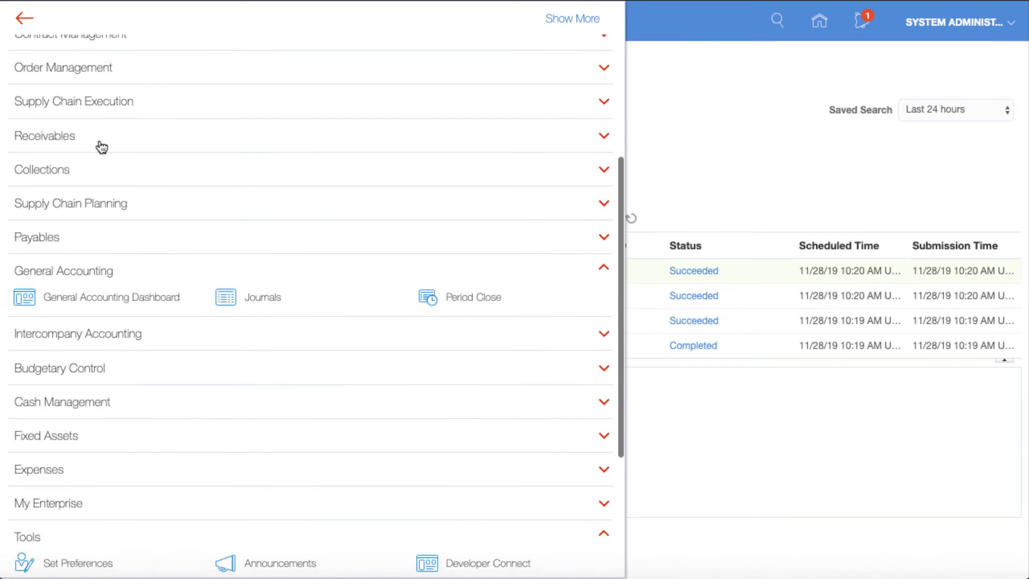
pyautogui.click(431, 292)
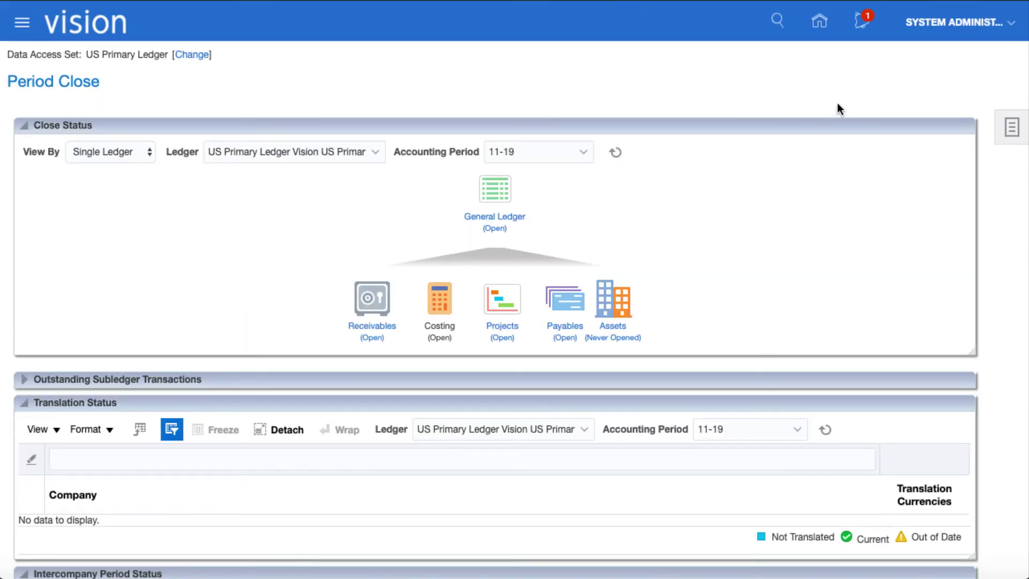
pyautogui.click(1001, 121)
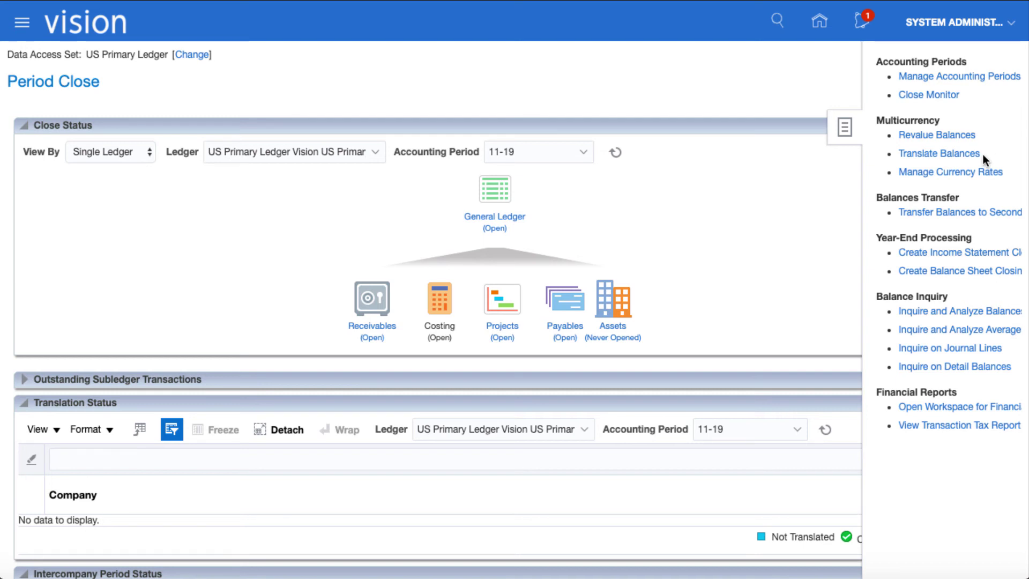
# In Manage Currency Rates, set the daily rate currencies from USD to SGD.
pyautogui.click(977, 170)
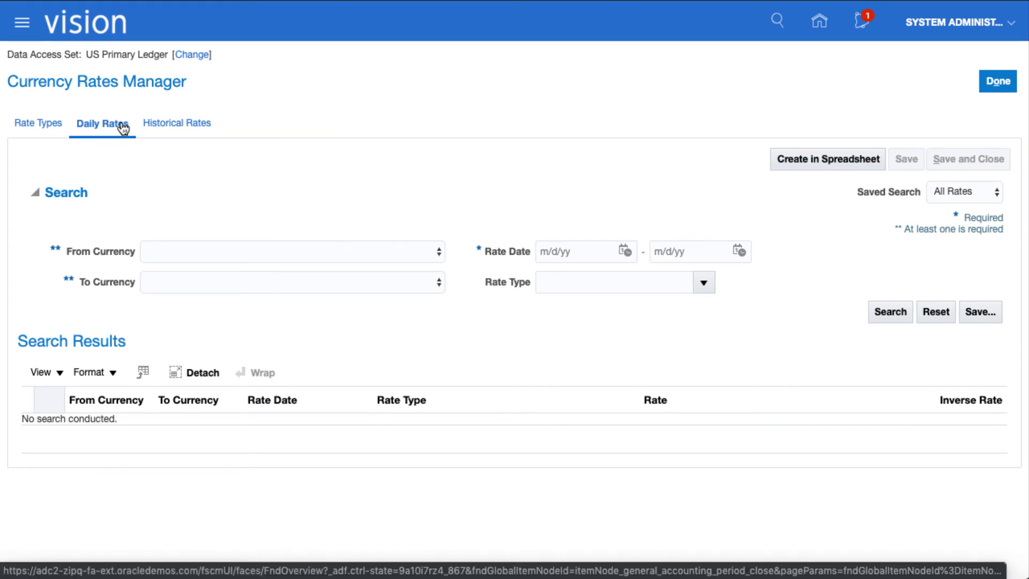
pyautogui.click(438, 250)
pyautogui.click(427, 264)
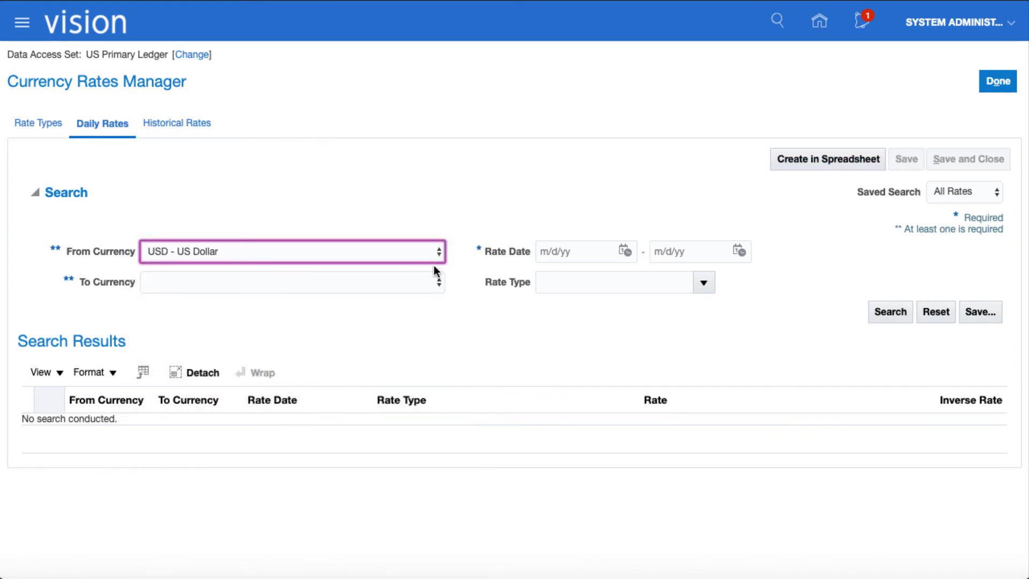
pyautogui.click(436, 279)
pyautogui.scroll(-20, 428, 308)
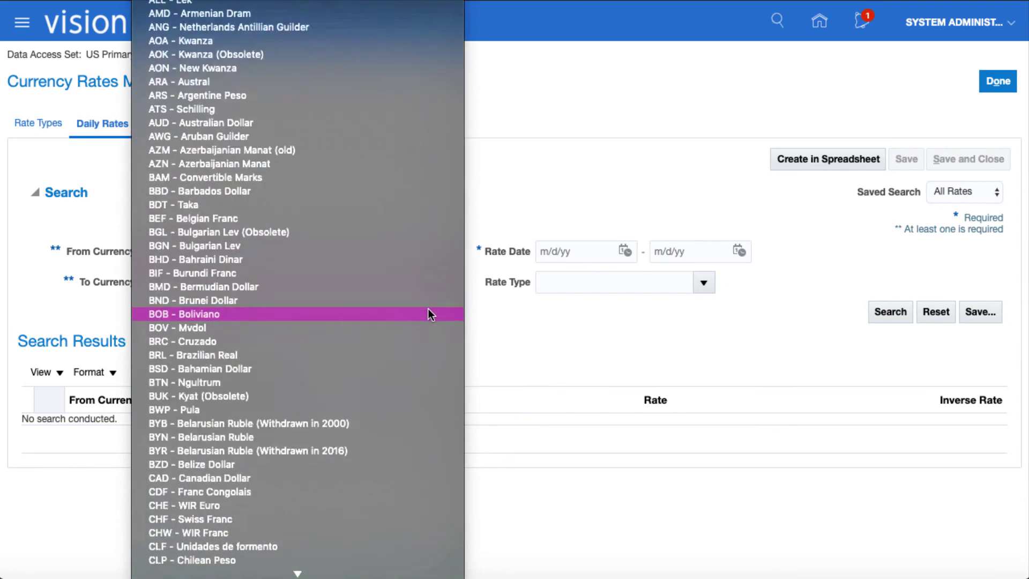
pyautogui.scroll(-3, 428, 308)
pyautogui.click(320, 399)
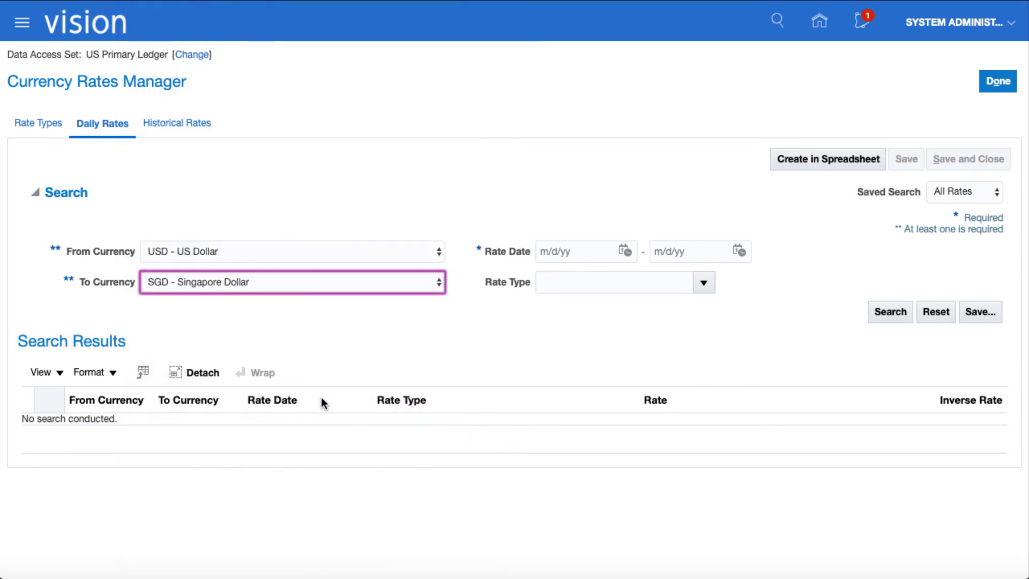
# Search Corporate rates for rate date 11/5/19 to 11/5/19.
pyautogui.click(623, 252)
pyautogui.click(702, 350)
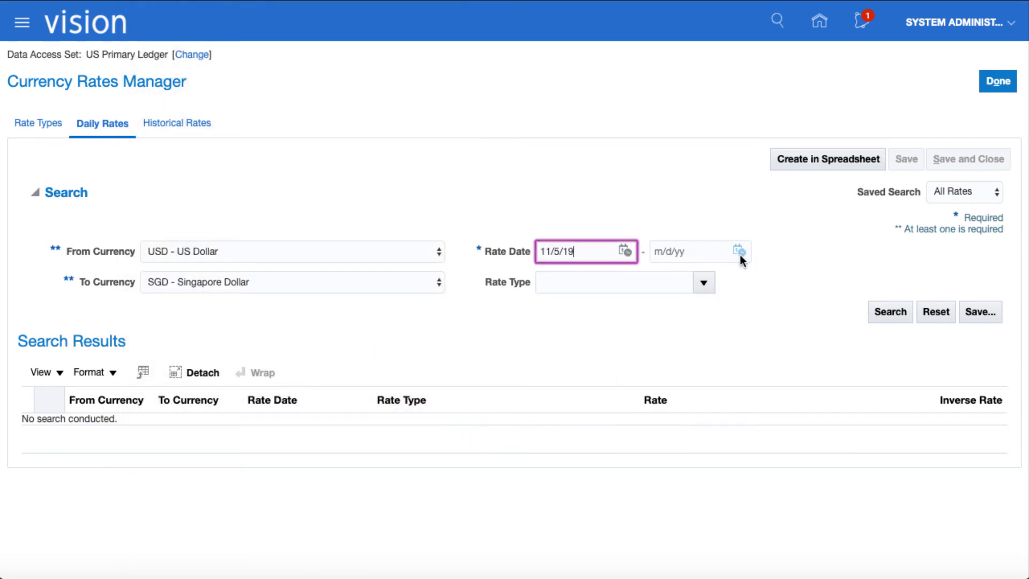
pyautogui.click(739, 252)
pyautogui.click(818, 349)
pyautogui.click(706, 285)
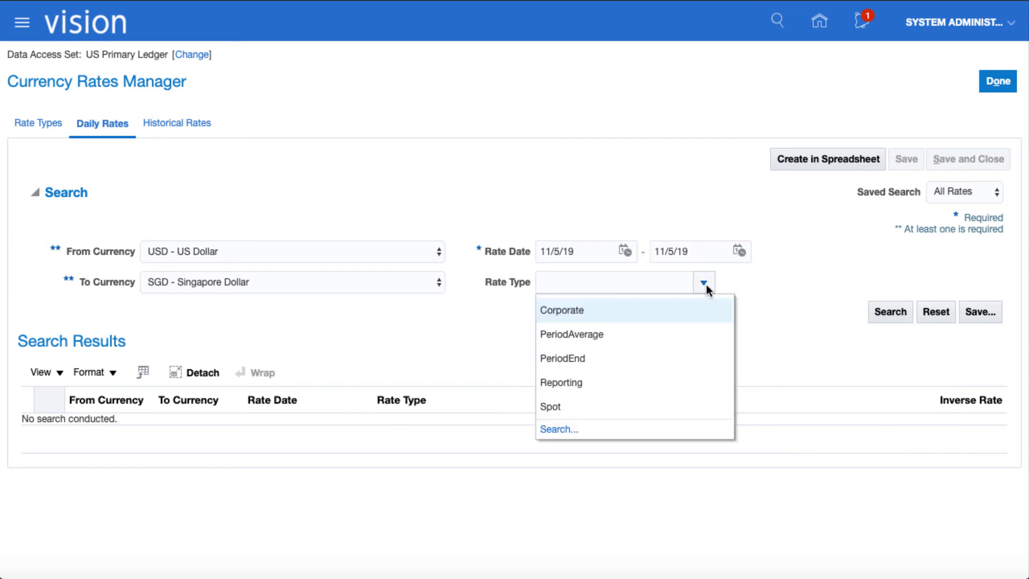
pyautogui.click(690, 307)
pyautogui.click(879, 310)
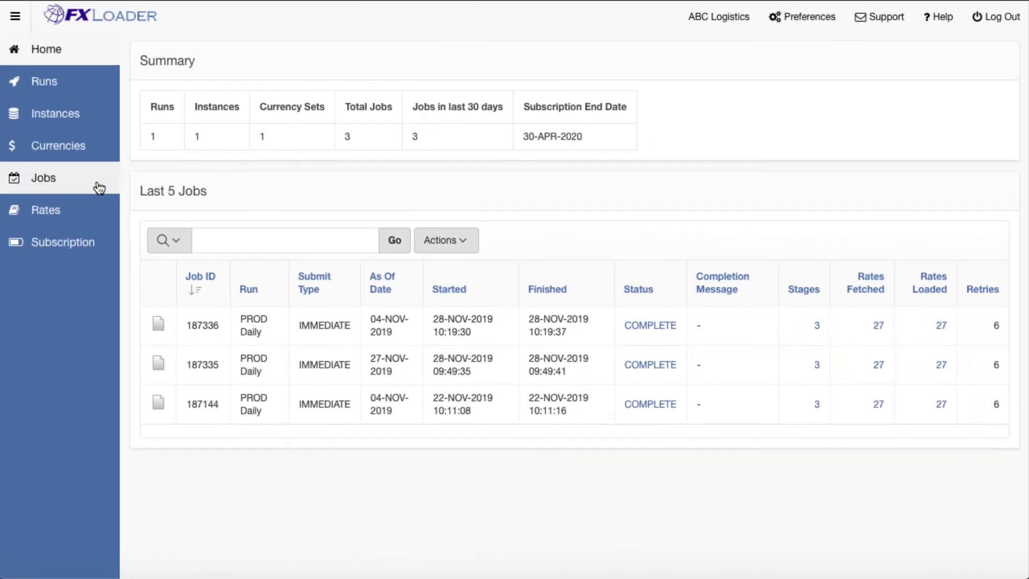
# Review the log of job 187336 and return to the Jobs list.
pyautogui.click(99, 187)
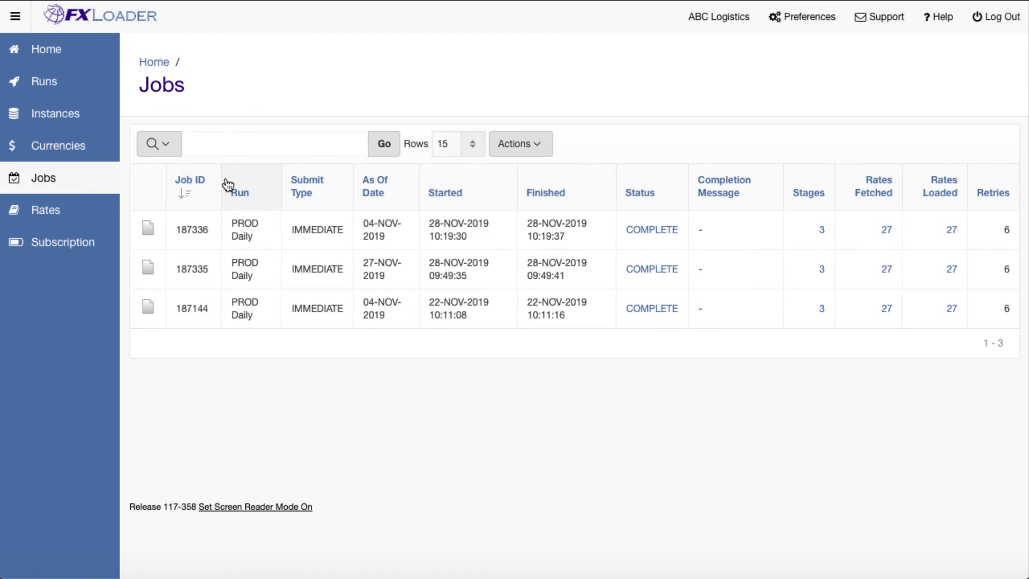
pyautogui.click(633, 231)
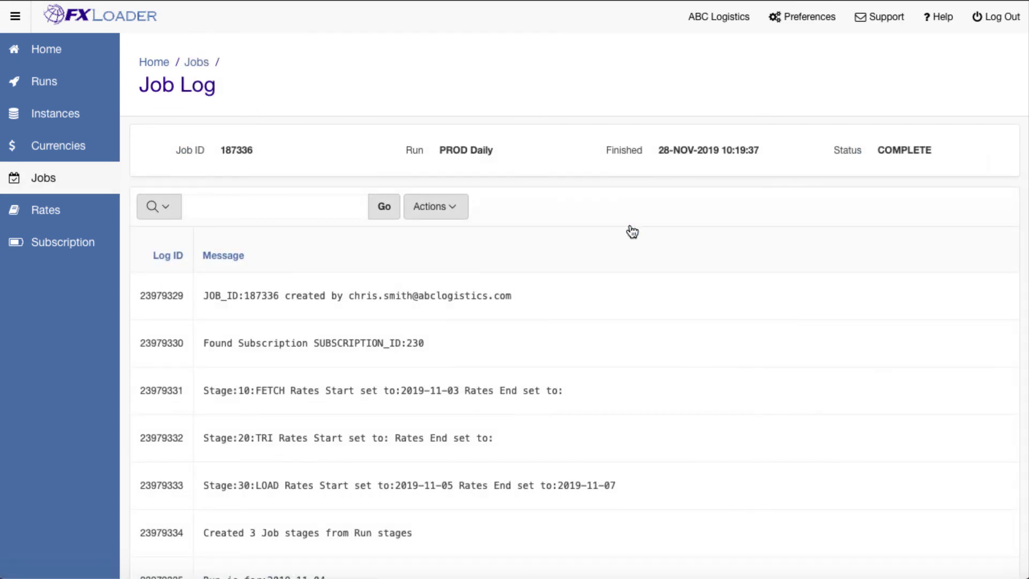
pyautogui.scroll(-3, 633, 231)
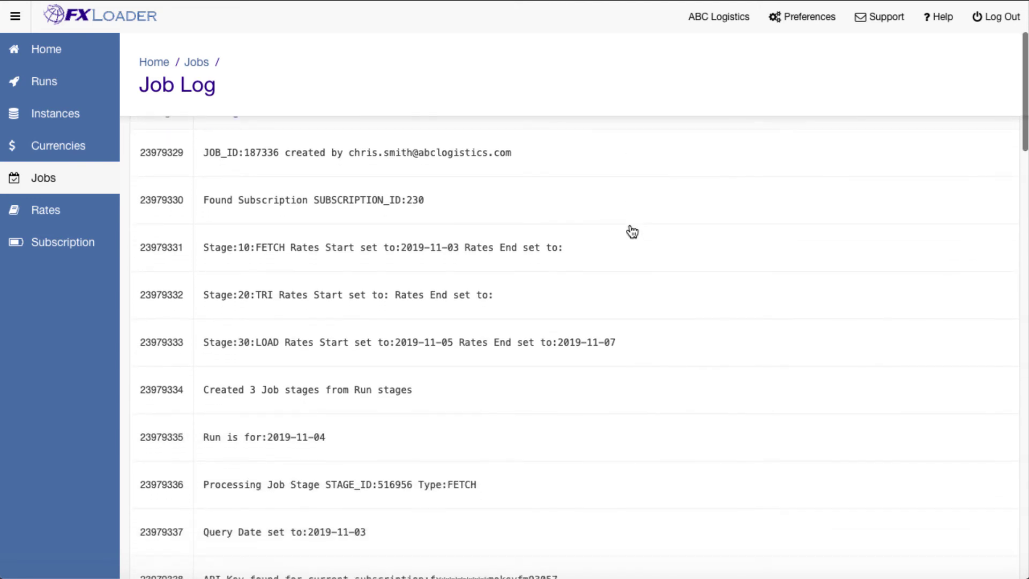
pyautogui.scroll(-4, 632, 231)
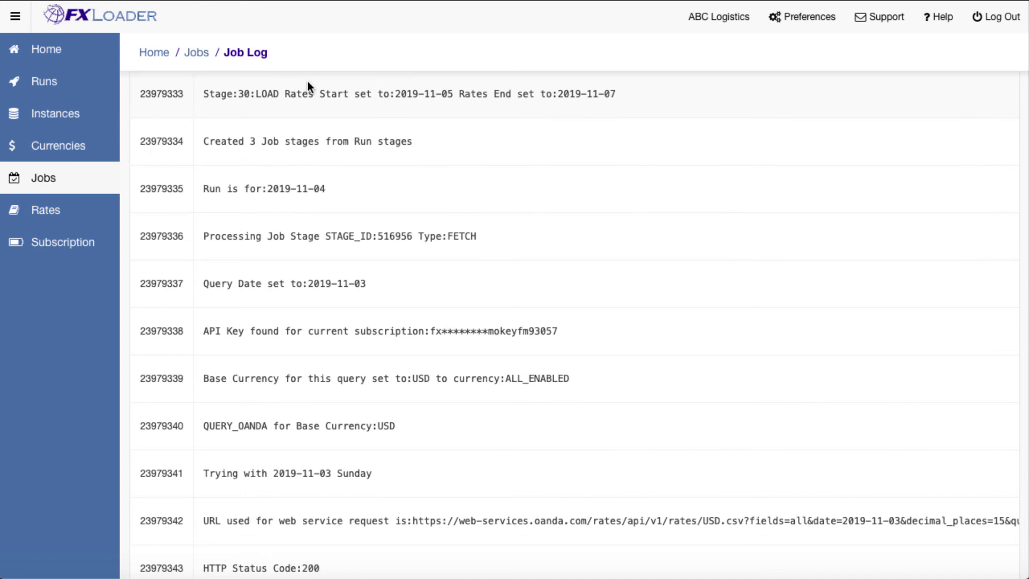
pyautogui.click(206, 57)
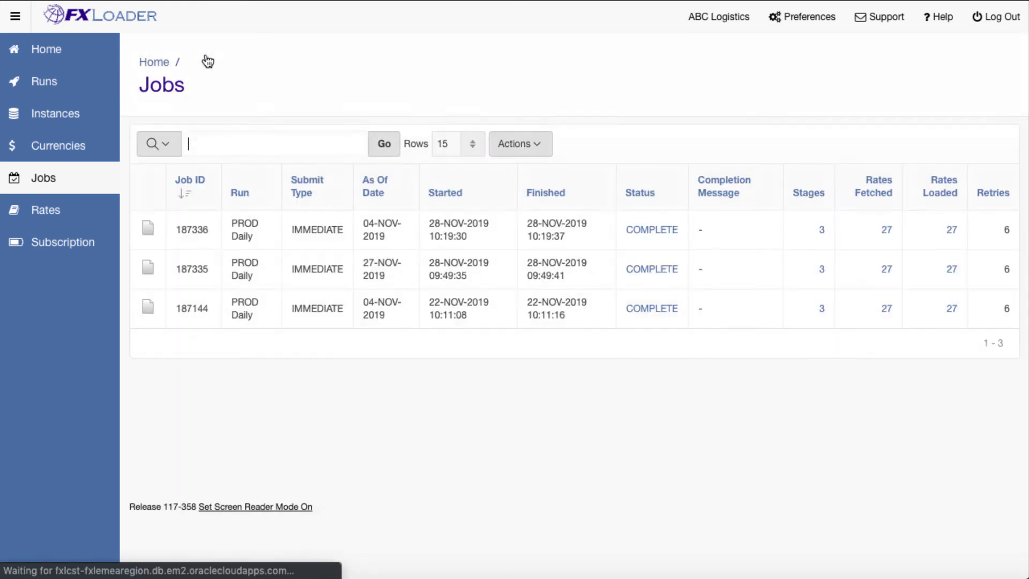
# Review the 27 rates loaded by job 187336, then go back to Jobs.
pyautogui.click(953, 230)
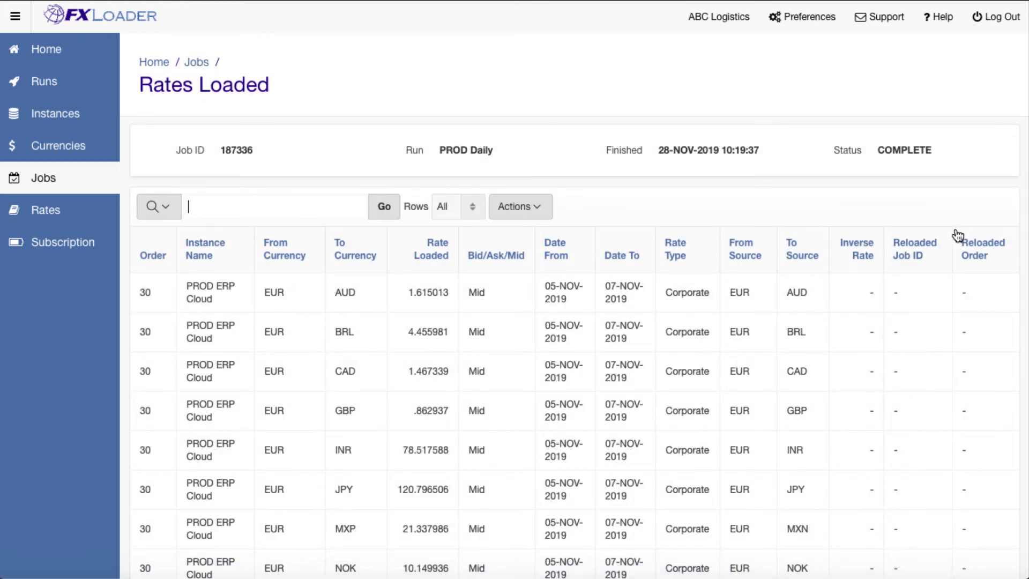
pyautogui.scroll(-5, 958, 236)
pyautogui.scroll(-5, 958, 236)
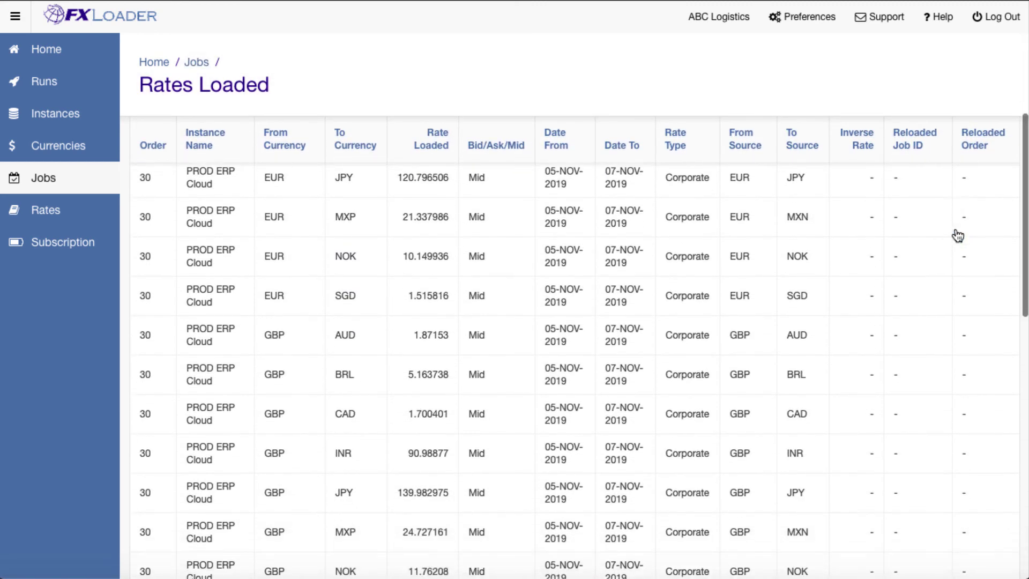
pyautogui.scroll(-1, 956, 235)
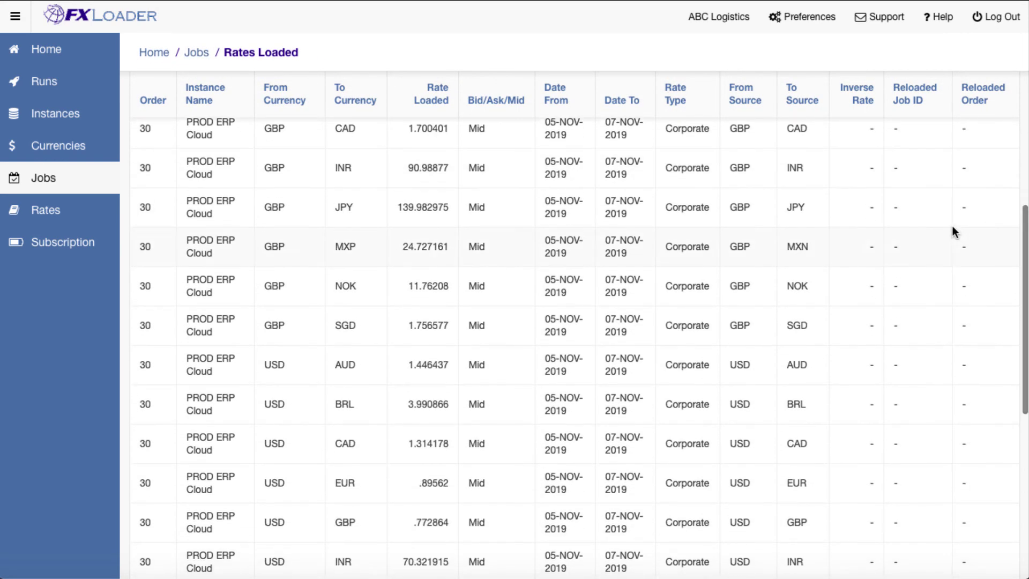
pyautogui.click(196, 60)
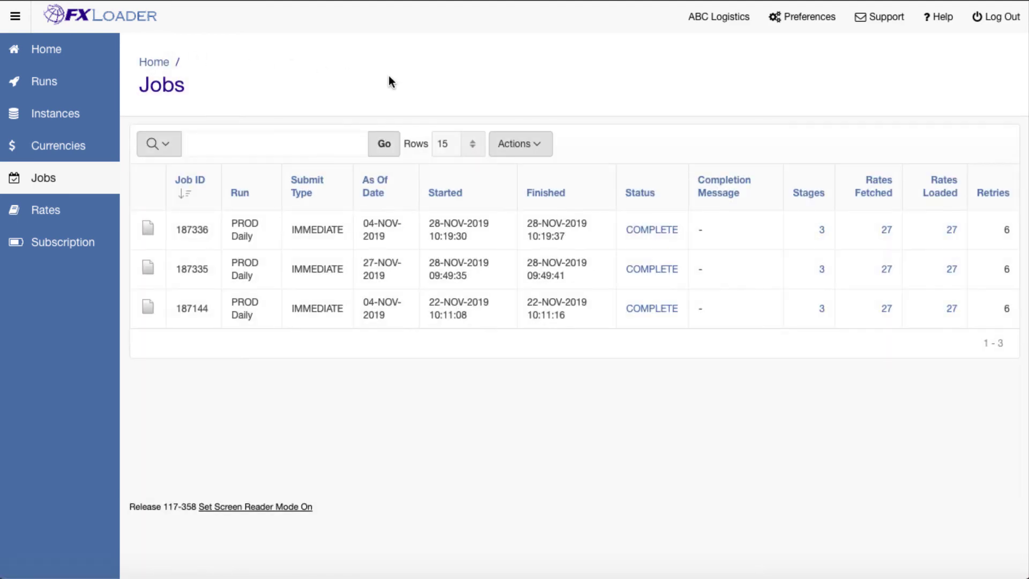
# Copy the PROD Daily run and open the resulting PROD Daily-copy run.
pyautogui.click(101, 85)
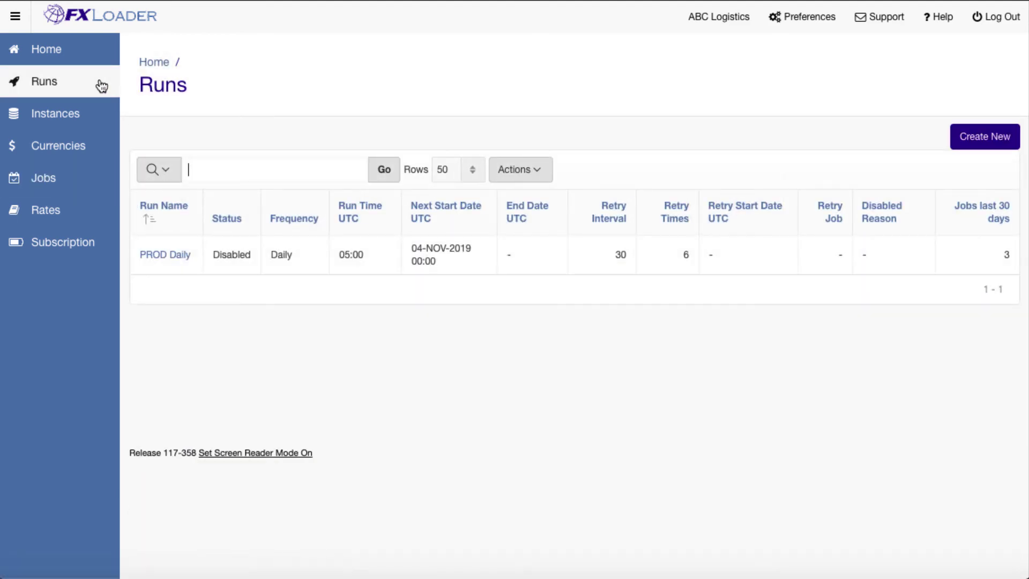
pyautogui.click(177, 255)
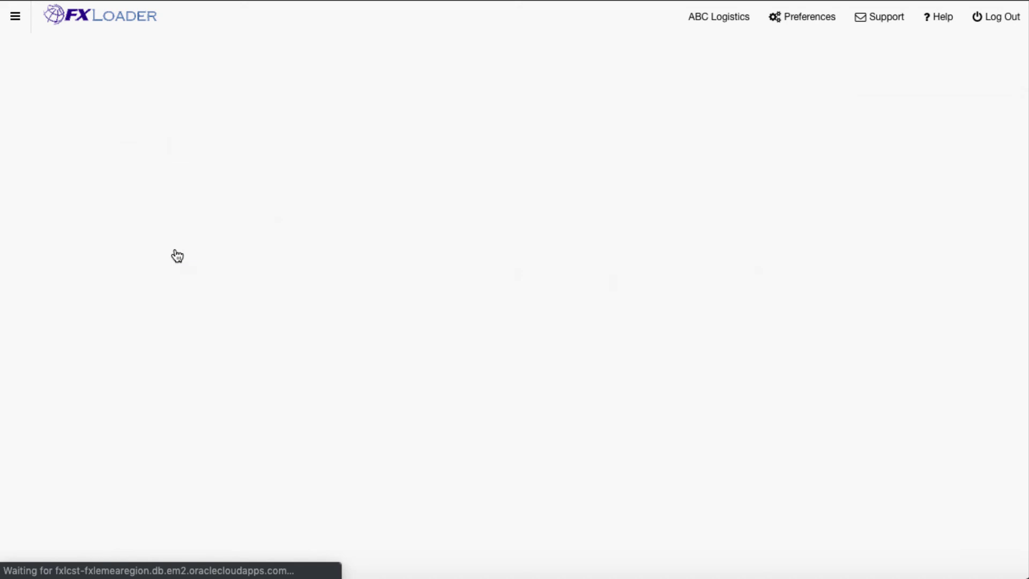
pyautogui.scroll(-3, 177, 255)
pyautogui.click(296, 348)
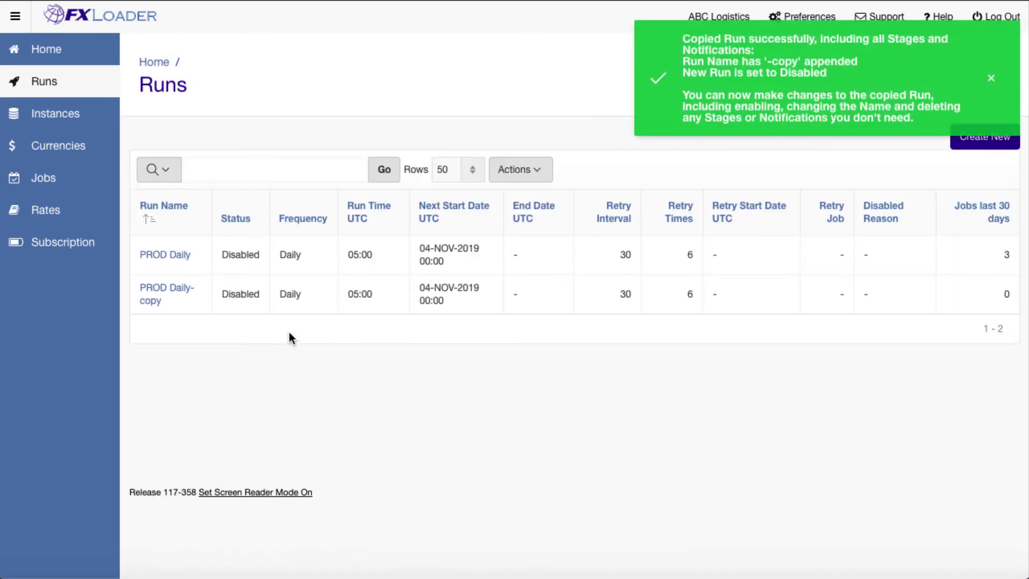
pyautogui.click(182, 294)
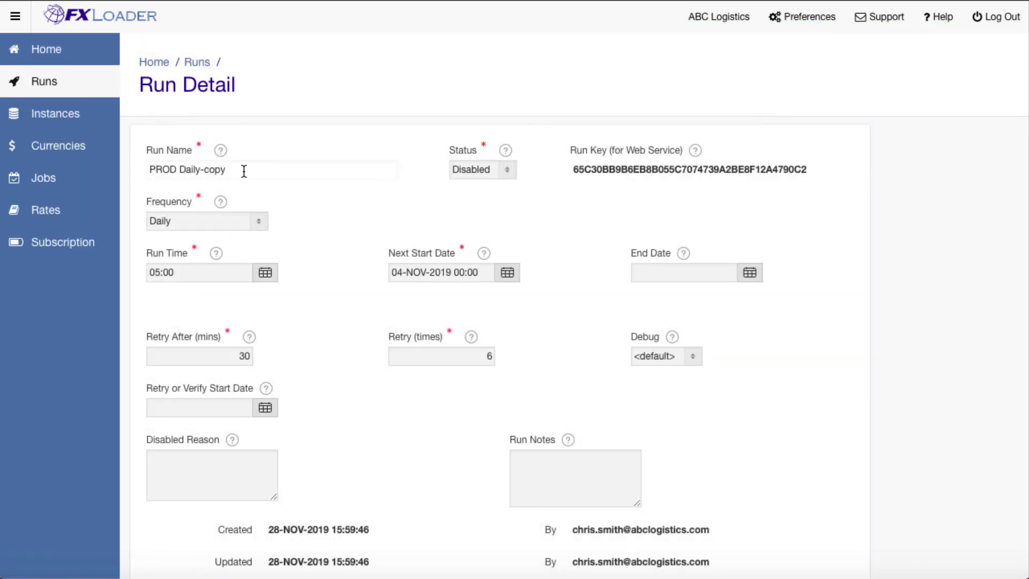
# Rename the copy to PROD Period End with End of Period Offset frequency and 1 offset day.
pyautogui.press('BackSpace')
pyautogui.press('BackSpace')
pyautogui.press('BackSpace')
pyautogui.press('BackSpace')
pyautogui.press('BackSpace')
pyautogui.press('BackSpace')
pyautogui.press('BackSpace')
pyautogui.press('BackSpace')
pyautogui.press('BackSpace')
pyautogui.press('BackSpace')
pyautogui.write('Period End')
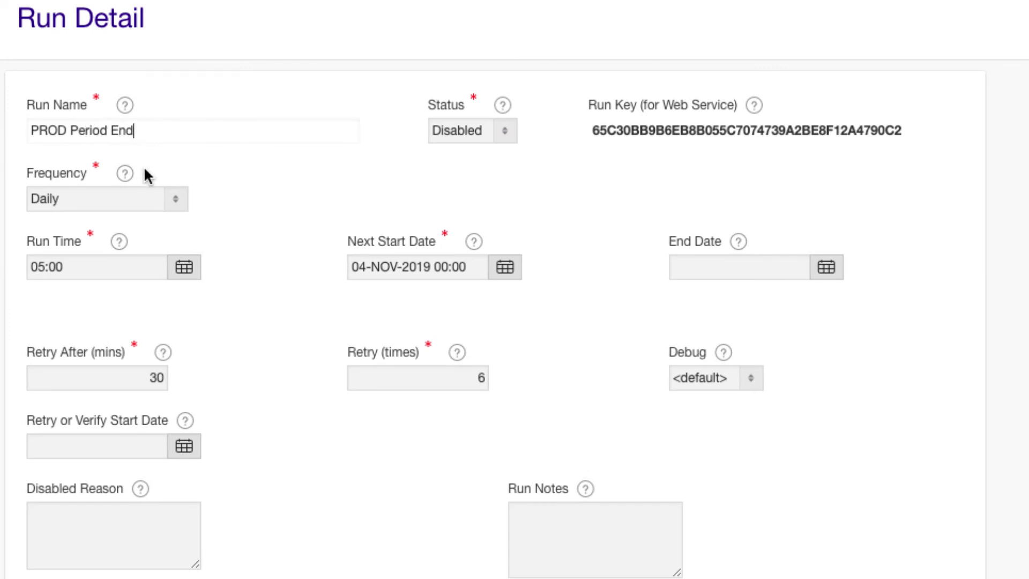
pyautogui.click(167, 192)
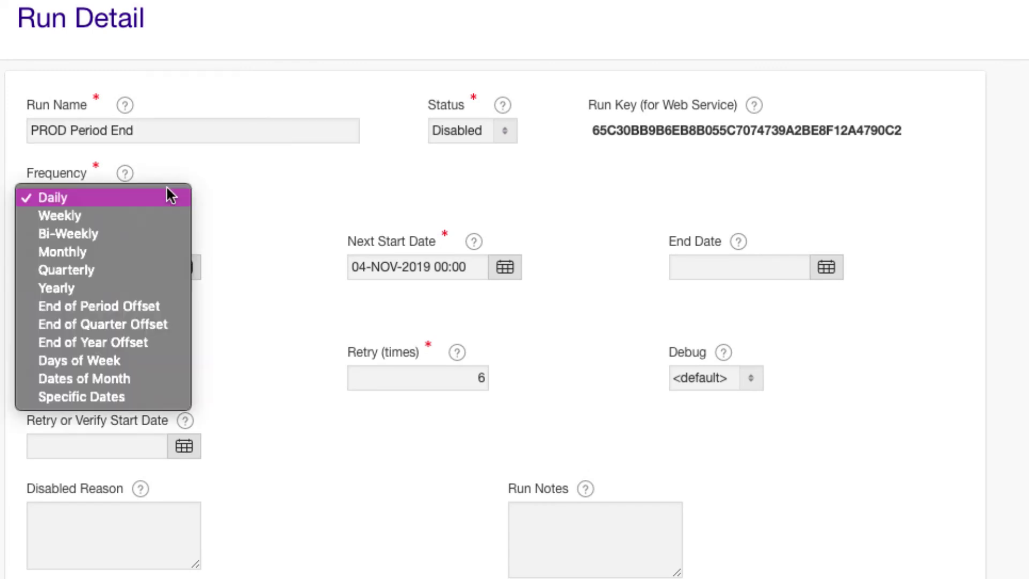
pyautogui.click(151, 304)
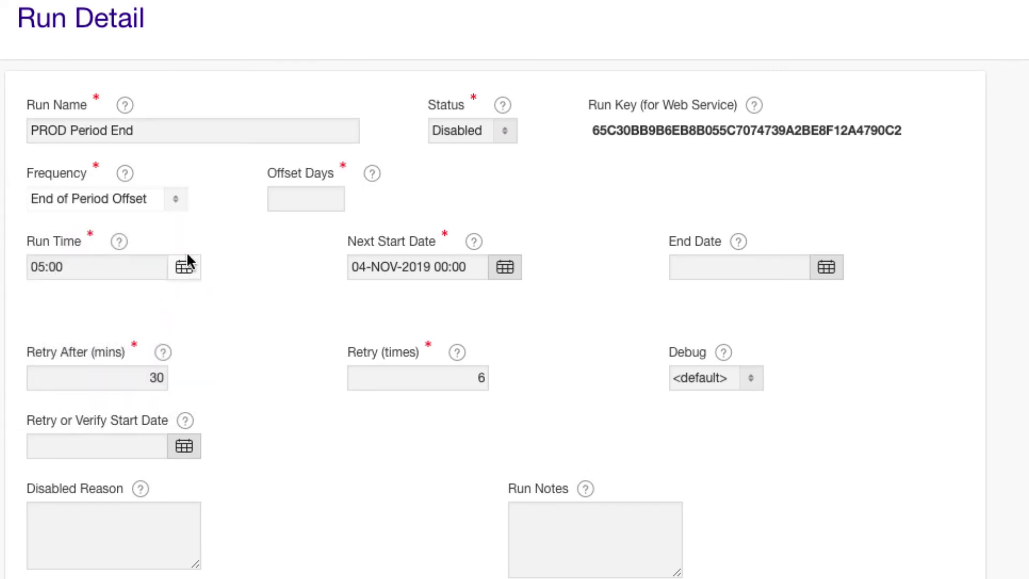
pyautogui.click(306, 202)
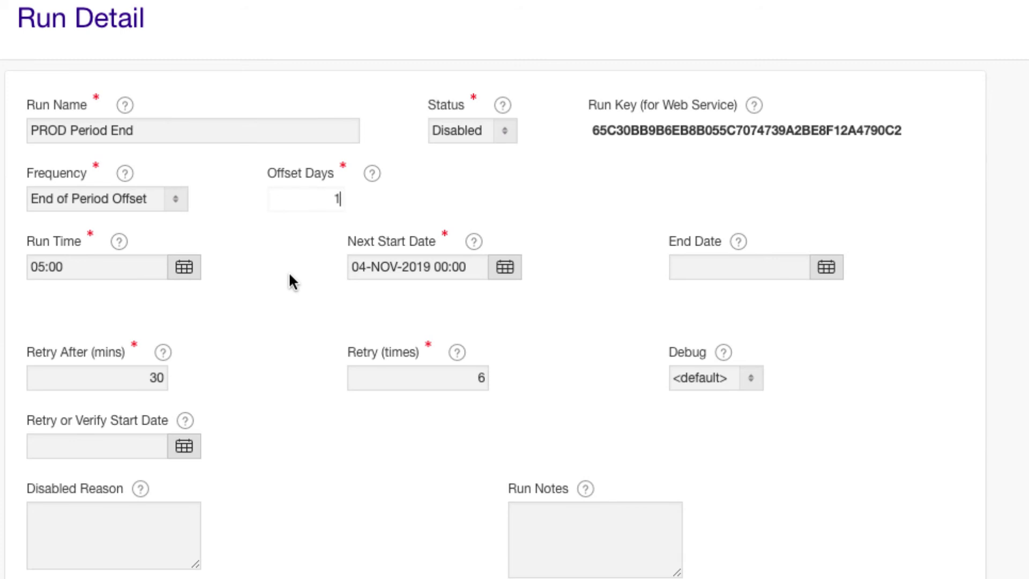
pyautogui.scroll(-10, 288, 271)
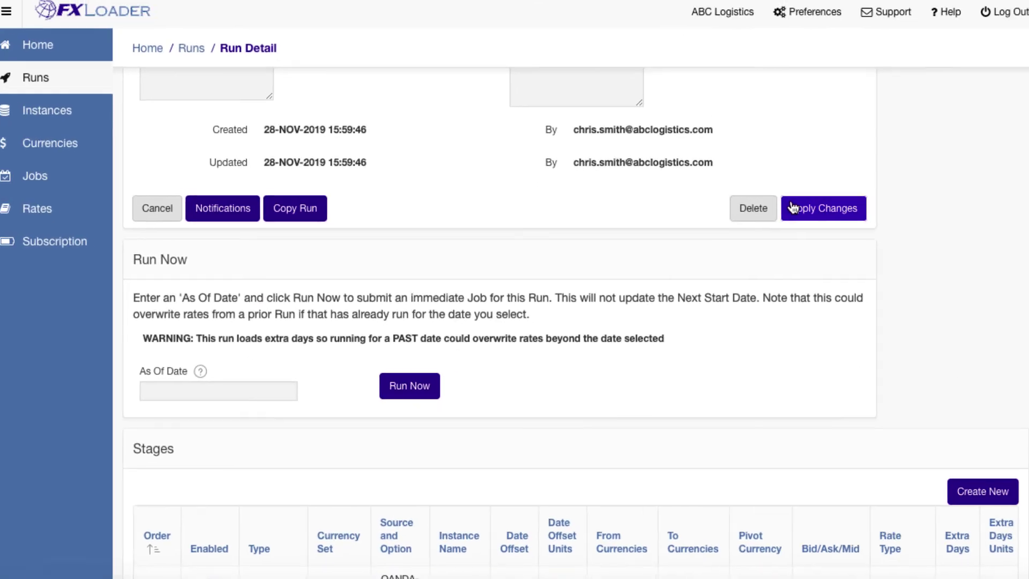
# Save the run, then set the Load stage (order 30) rate type to Period End.
pyautogui.click(874, 184)
pyautogui.scroll(-9, 777, 214)
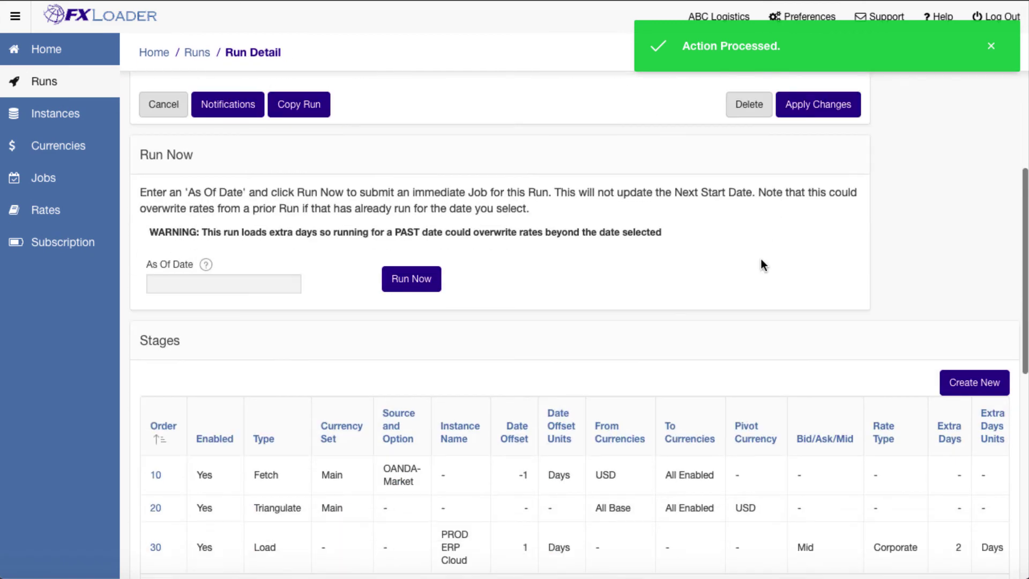
pyautogui.click(155, 548)
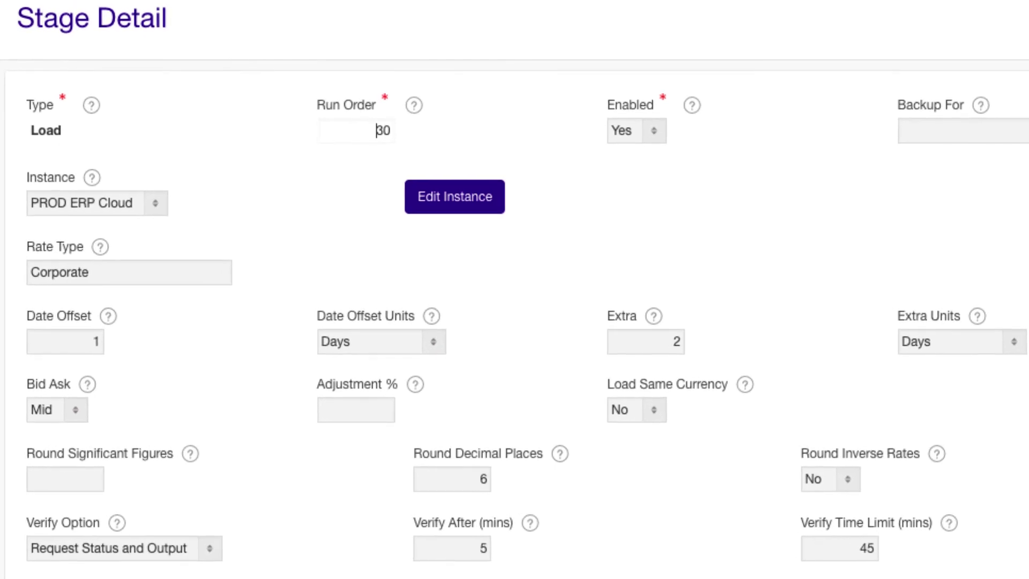
pyautogui.click(91, 272)
pyautogui.press('BackSpace')
pyautogui.press('BackSpace')
pyautogui.press('BackSpace')
pyautogui.press('BackSpace')
pyautogui.press('BackSpace')
pyautogui.press('BackSpace')
pyautogui.press('BackSpace')
pyautogui.press('BackSpace')
pyautogui.press('BackSpace')
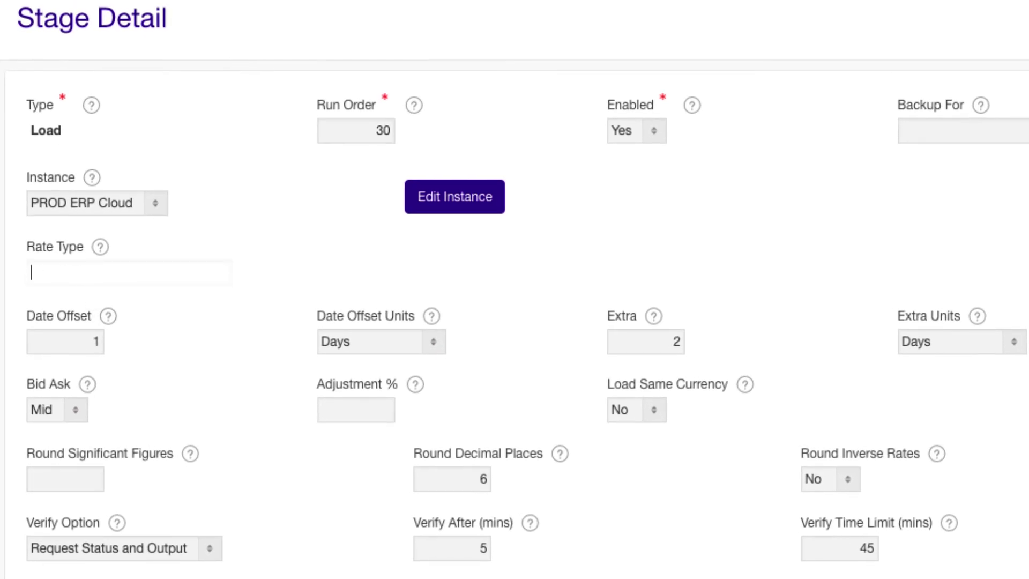
pyautogui.write('Period End')
# Set the Load stage date offset to -1, save it, and copy the run.
pyautogui.click(83, 316)
pyautogui.press('BackSpace')
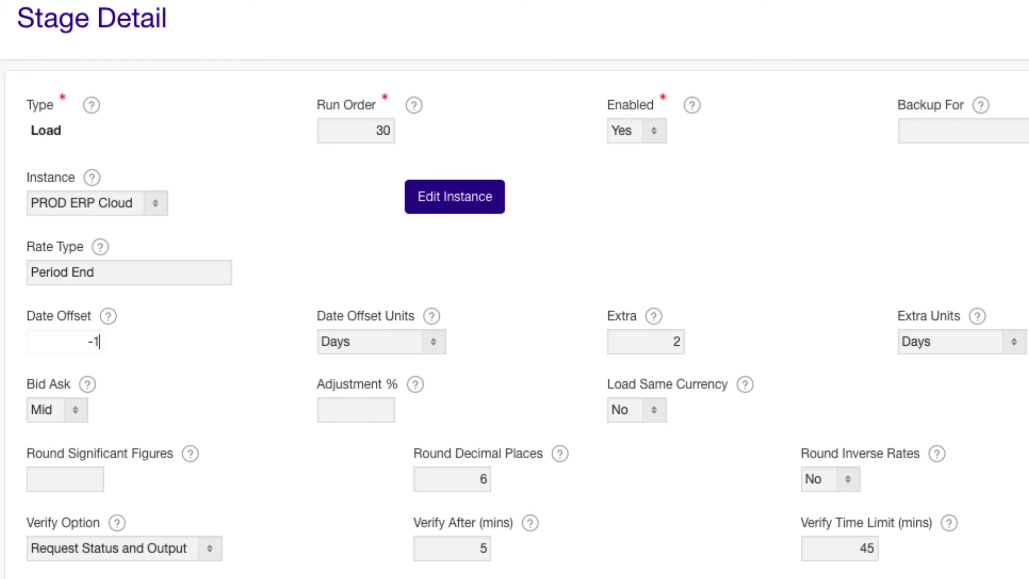
pyautogui.scroll(-3, 515, 322)
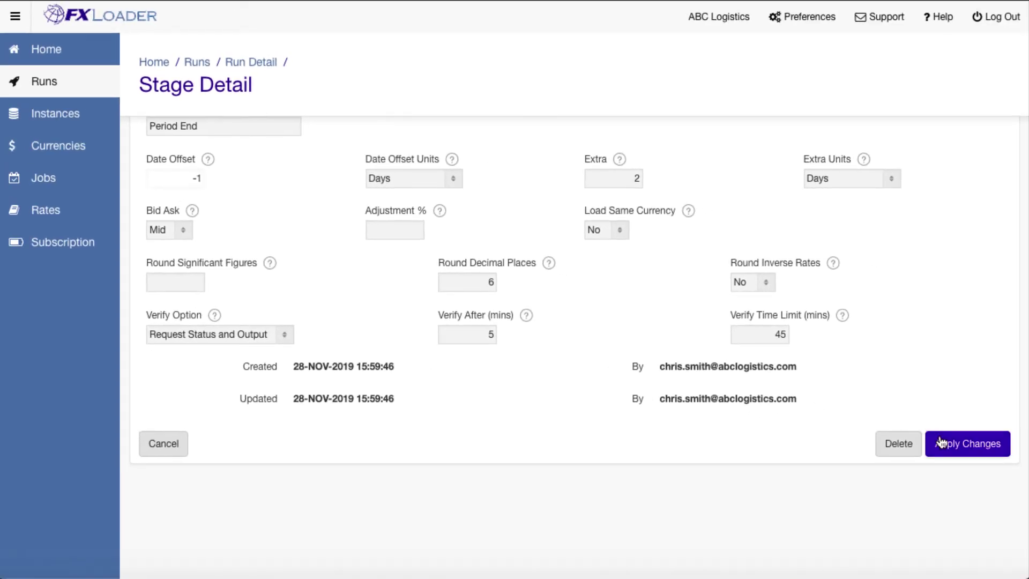
pyautogui.click(942, 443)
pyautogui.scroll(-4, 731, 413)
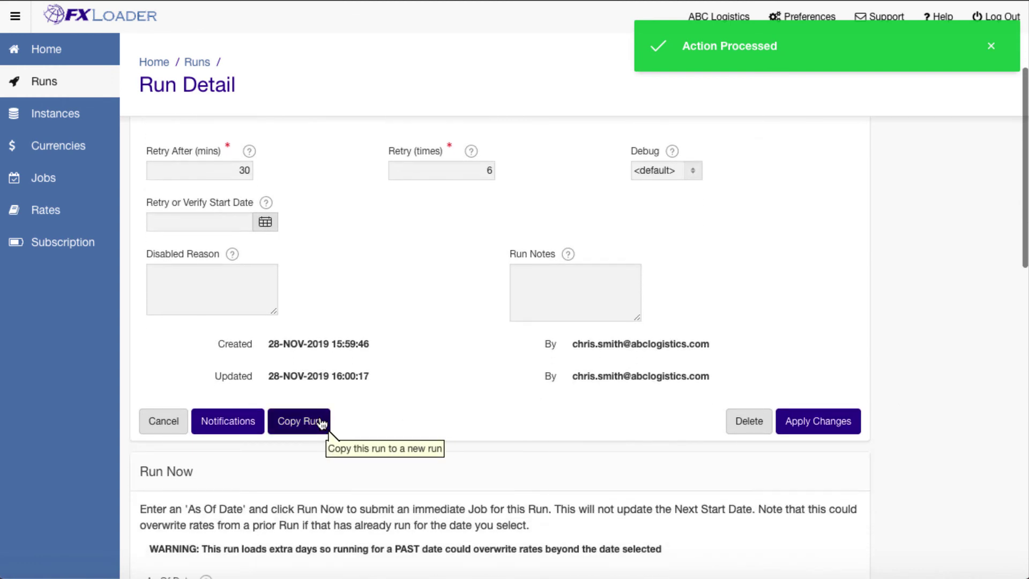
pyautogui.click(305, 420)
# Rename the PROD Period End-copy run to PROD Period Average and save.
pyautogui.click(182, 339)
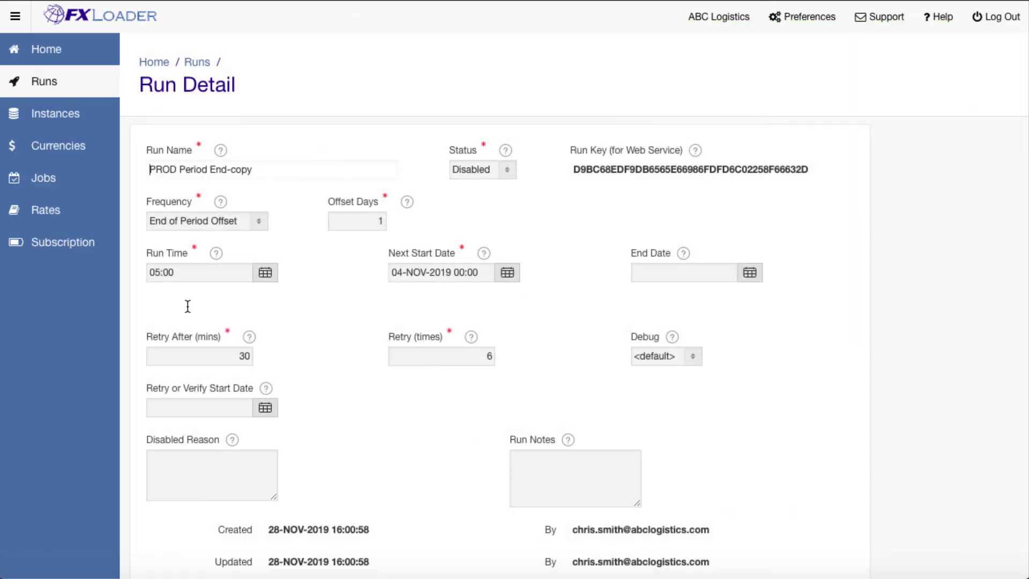
pyautogui.click(259, 169)
pyautogui.press('BackSpace')
pyautogui.press('BackSpace')
pyautogui.press('BackSpace')
pyautogui.press('BackSpace')
pyautogui.press('BackSpace')
pyautogui.press('BackSpace')
pyautogui.press('BackSpace')
pyautogui.press('BackSpace')
pyautogui.press('BackSpace')
pyautogui.write('Average')
pyautogui.scroll(-5, 689, 273)
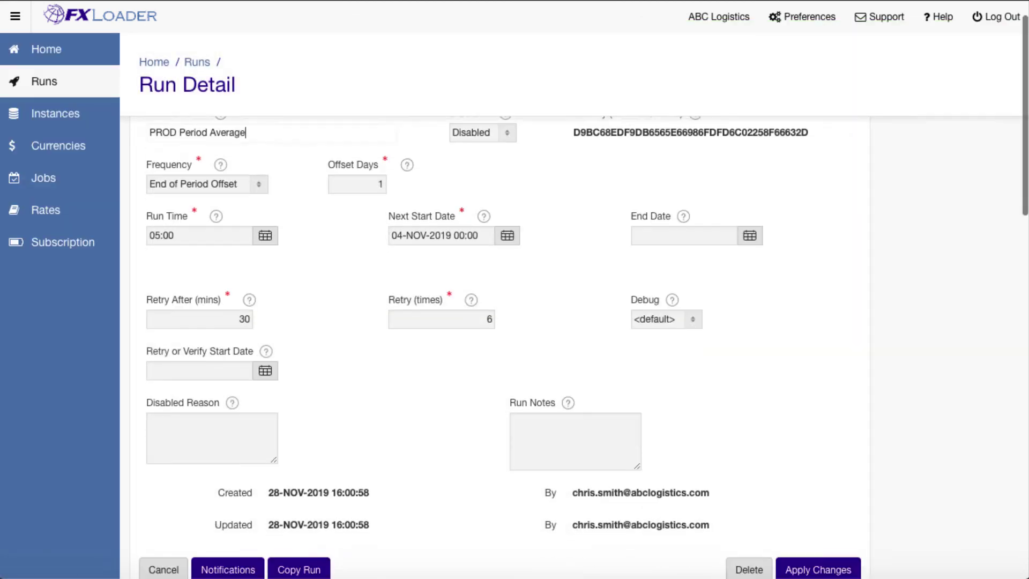
pyautogui.click(797, 353)
pyautogui.scroll(-10, 797, 351)
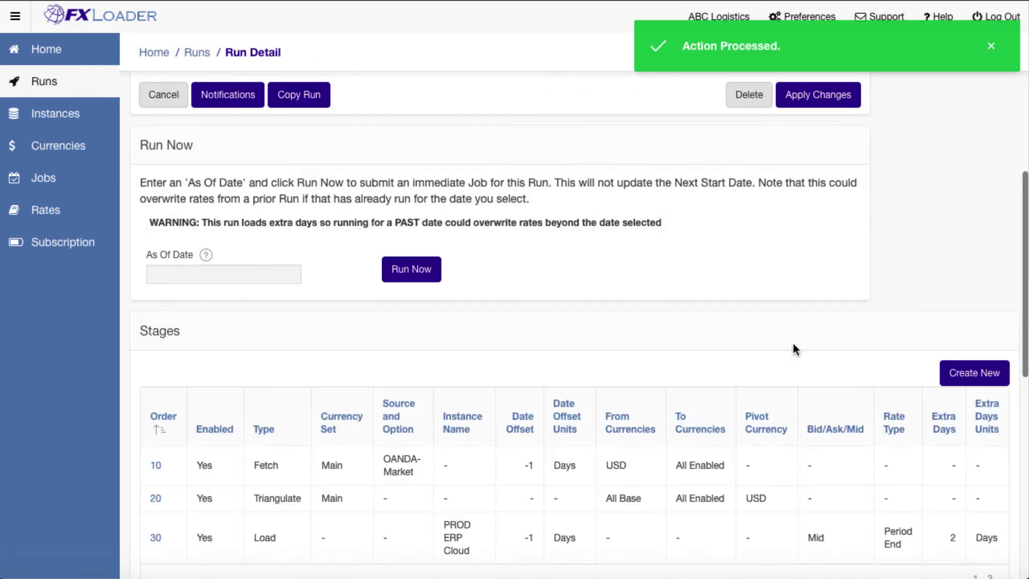
# Delete the Fetch stage 10 and Triangulate stage 20, keeping only Load stage 30.
pyautogui.click(156, 425)
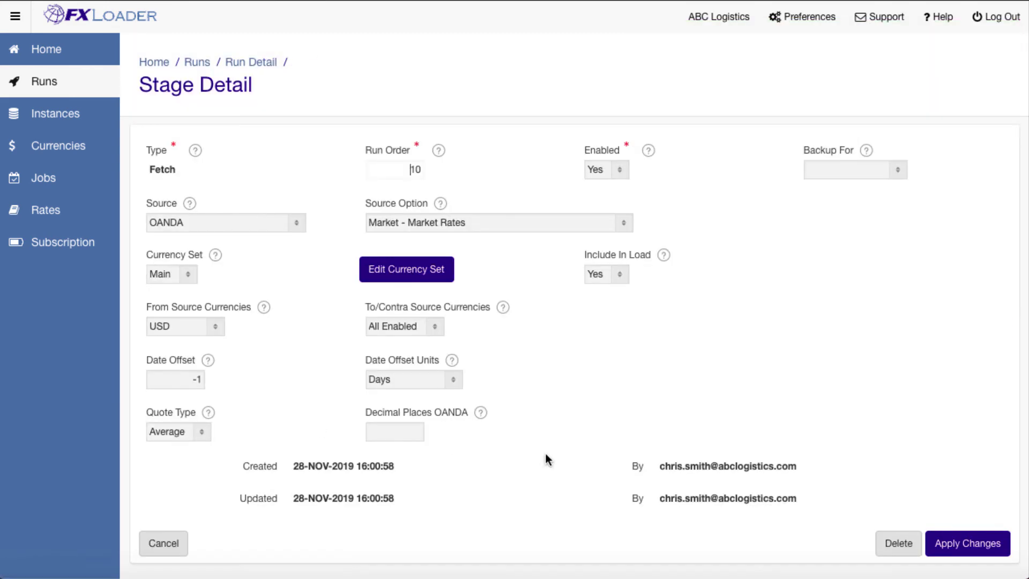
pyautogui.click(893, 543)
pyautogui.click(658, 332)
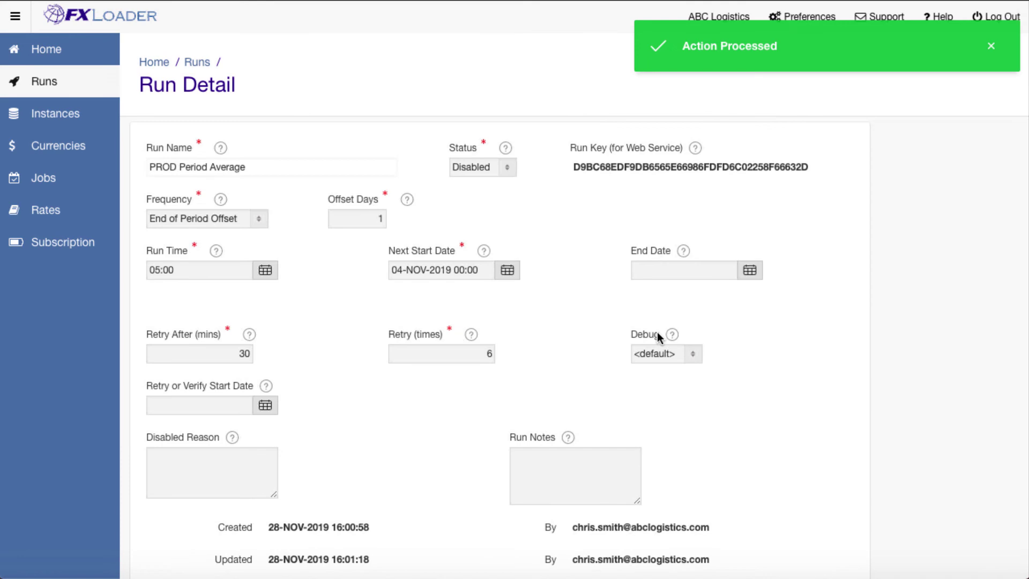
pyautogui.scroll(-10, 616, 335)
pyautogui.click(157, 333)
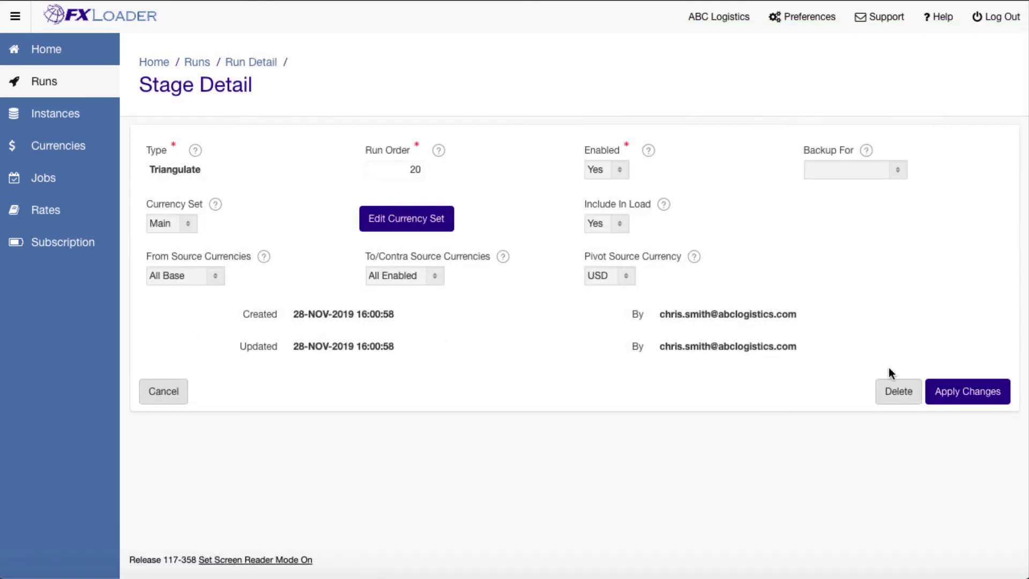
pyautogui.click(891, 387)
pyautogui.click(658, 331)
pyautogui.scroll(-10, 657, 322)
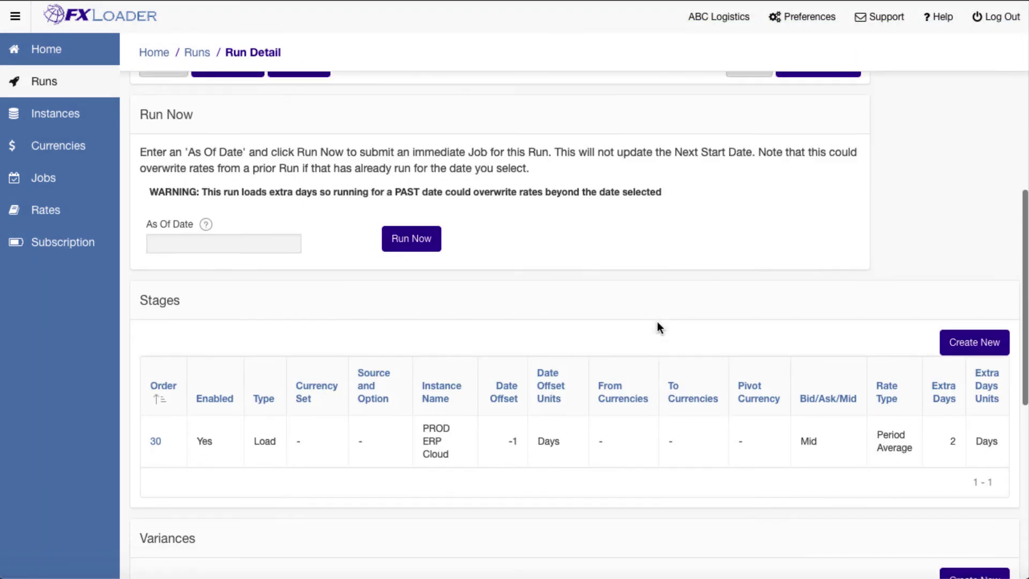
# Start a new Average stage at run order 10 sourcing rates from PROD Daily Stage:30.
pyautogui.click(957, 309)
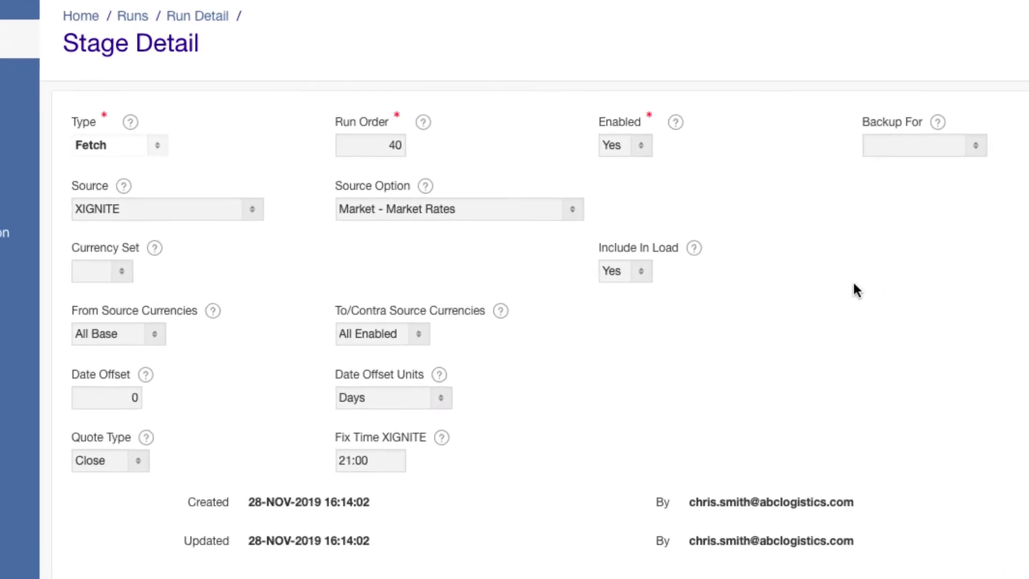
pyautogui.click(155, 147)
pyautogui.click(149, 159)
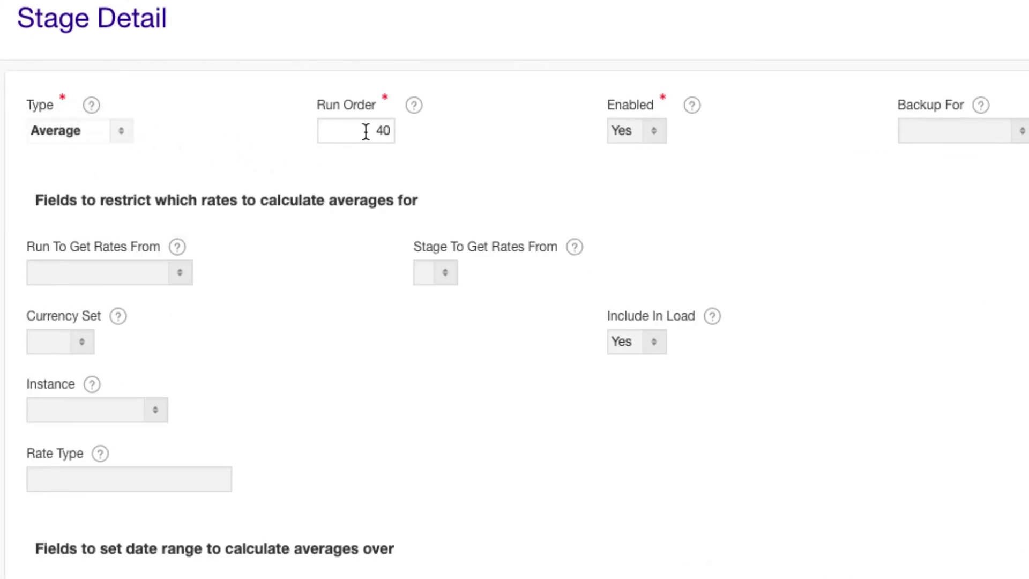
pyautogui.click(366, 132)
pyautogui.write('10')
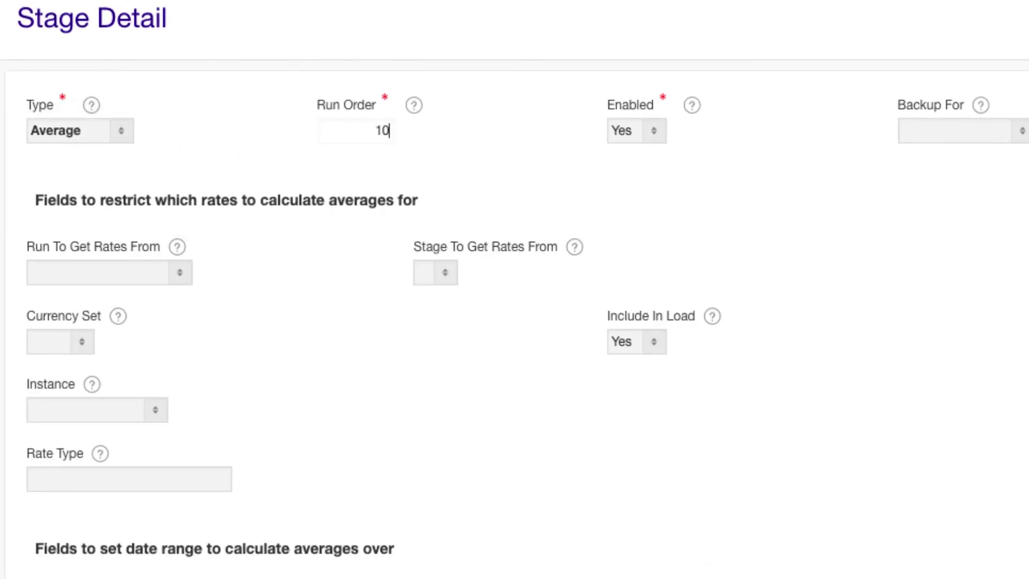
pyautogui.click(177, 271)
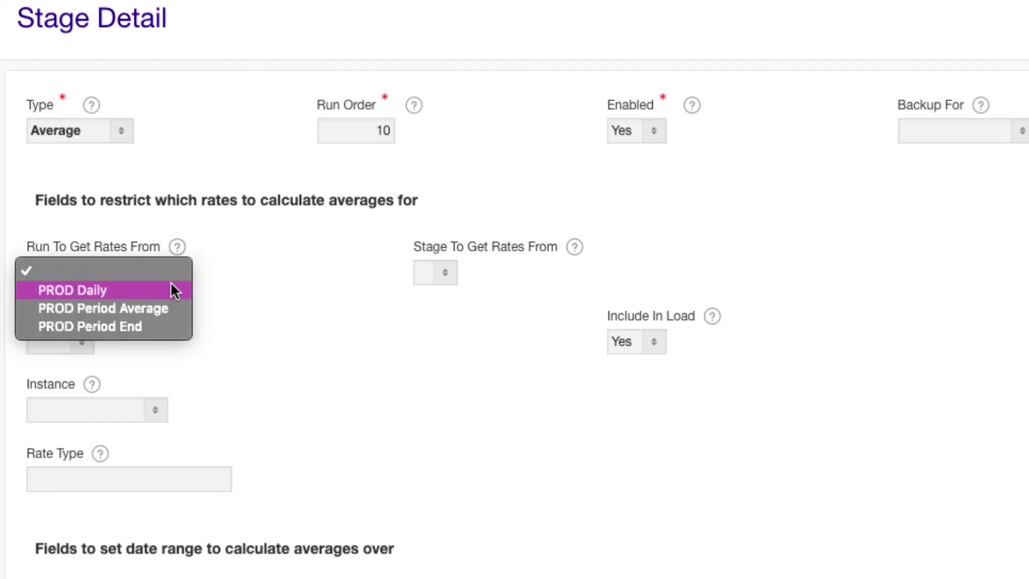
pyautogui.click(173, 285)
pyautogui.click(552, 270)
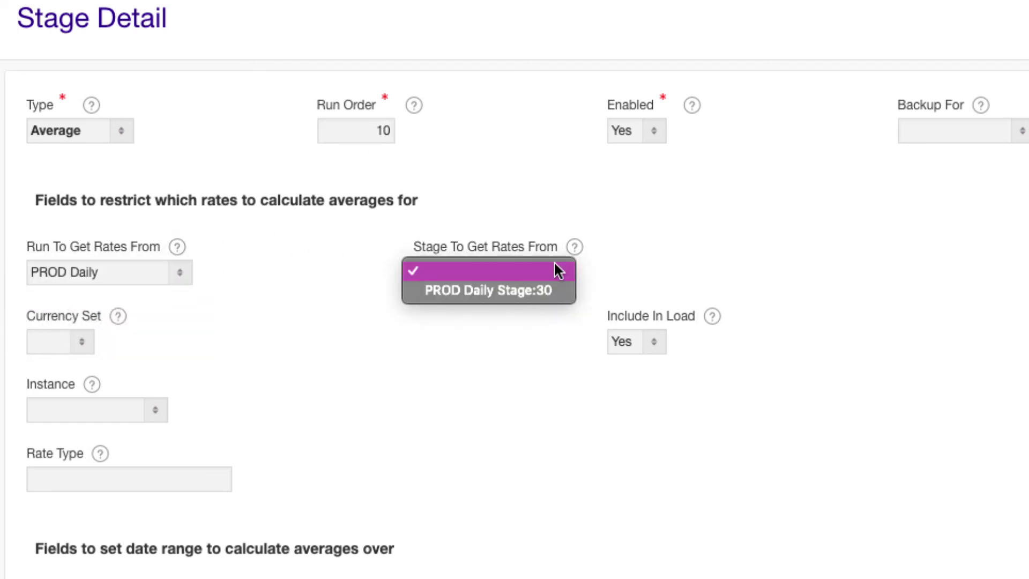
pyautogui.click(541, 288)
# Set rate type Corporate, keep Days offset, average from Start of Period, and create the stage.
pyautogui.click(152, 472)
pyautogui.write('Corporate')
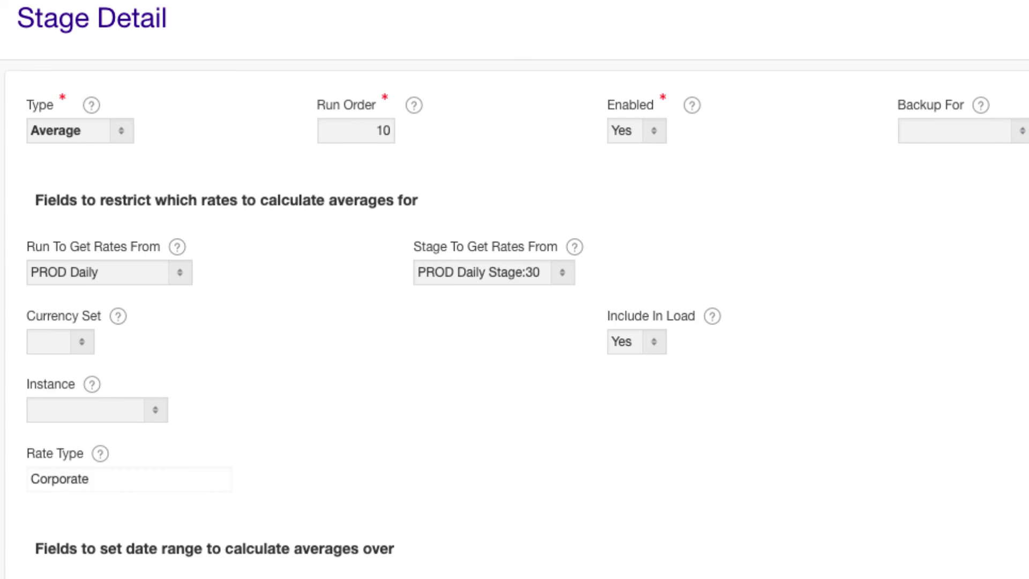
pyautogui.scroll(-6, 186, 462)
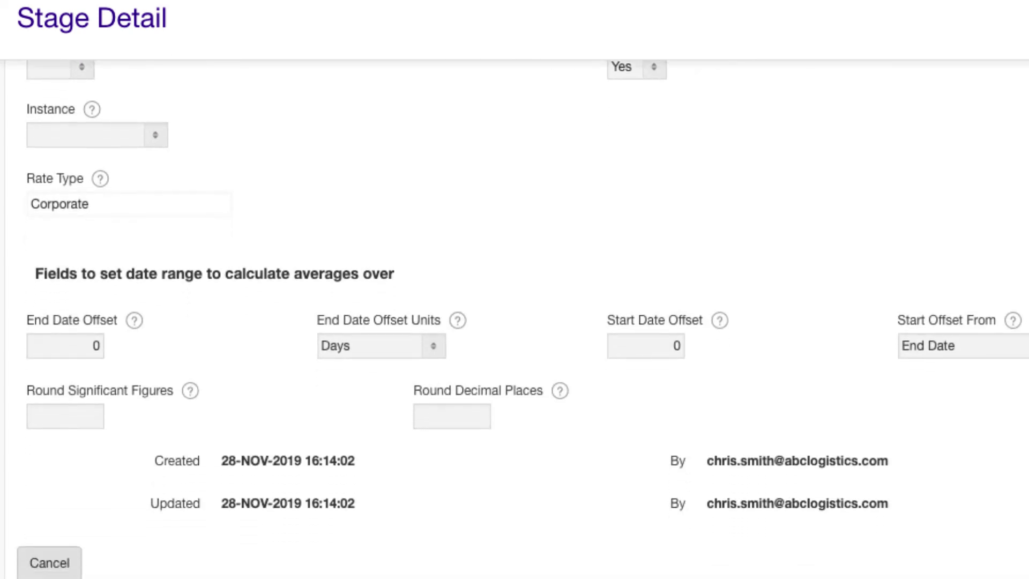
pyautogui.click(435, 316)
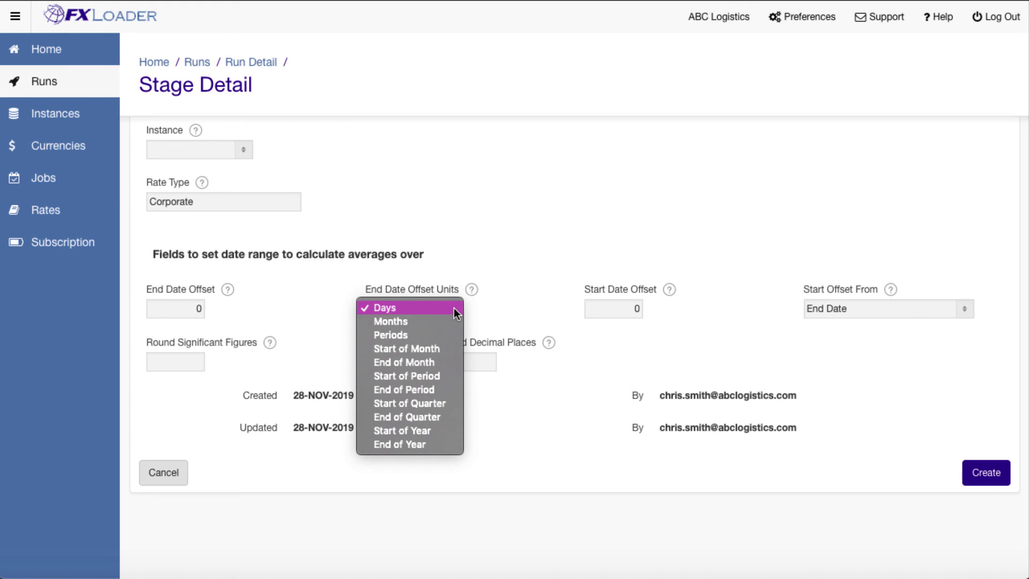
pyautogui.click(454, 310)
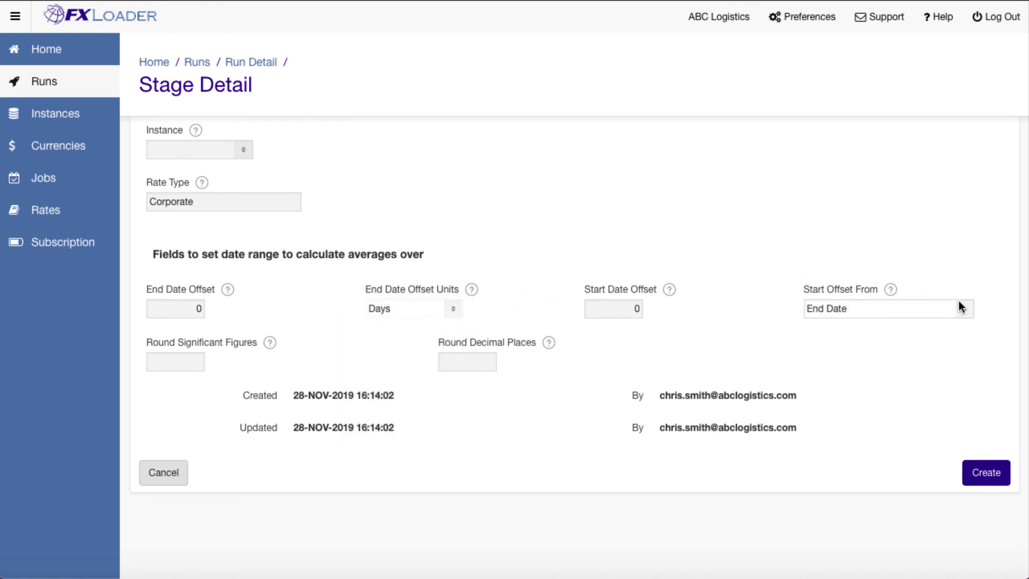
pyautogui.click(959, 305)
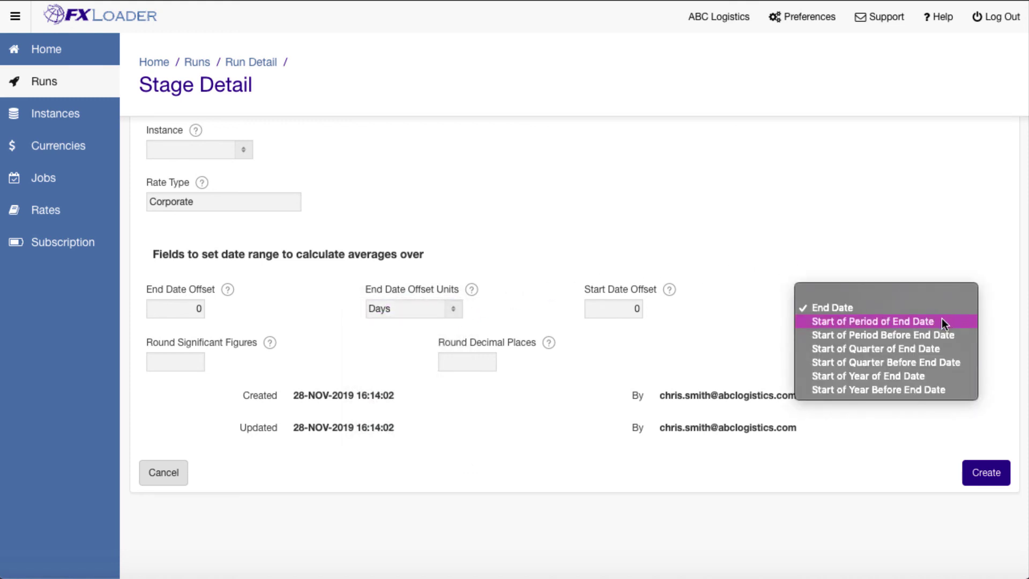
pyautogui.click(942, 321)
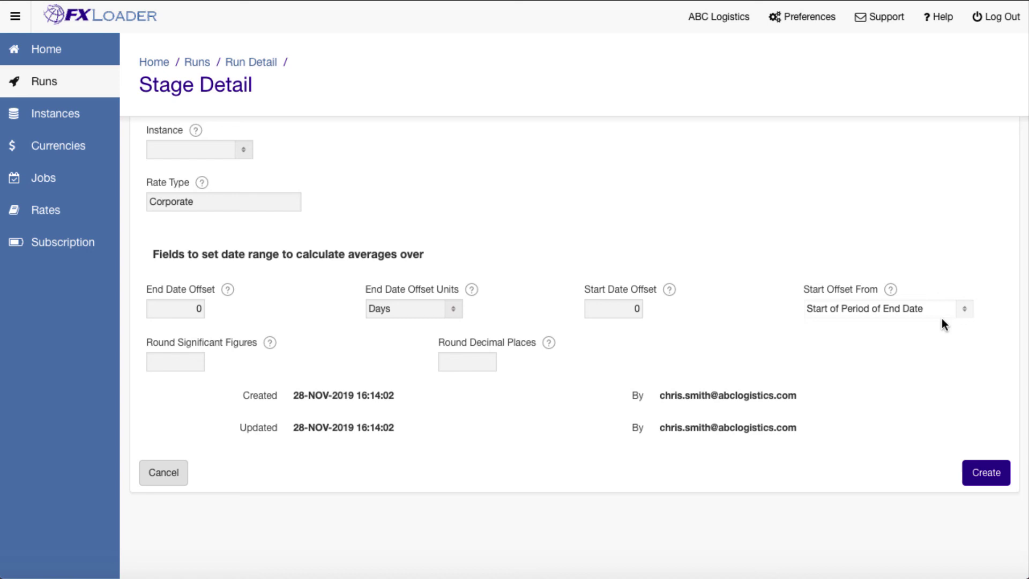
pyautogui.click(991, 472)
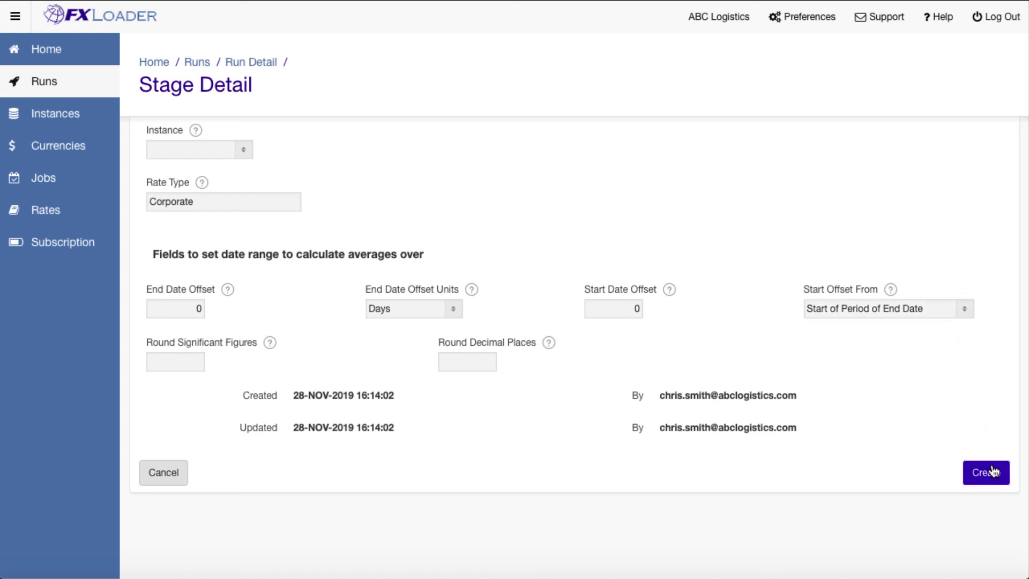
# Change Load stage 30's rate type from Period End to Period Average and apply.
pyautogui.scroll(-10, 975, 468)
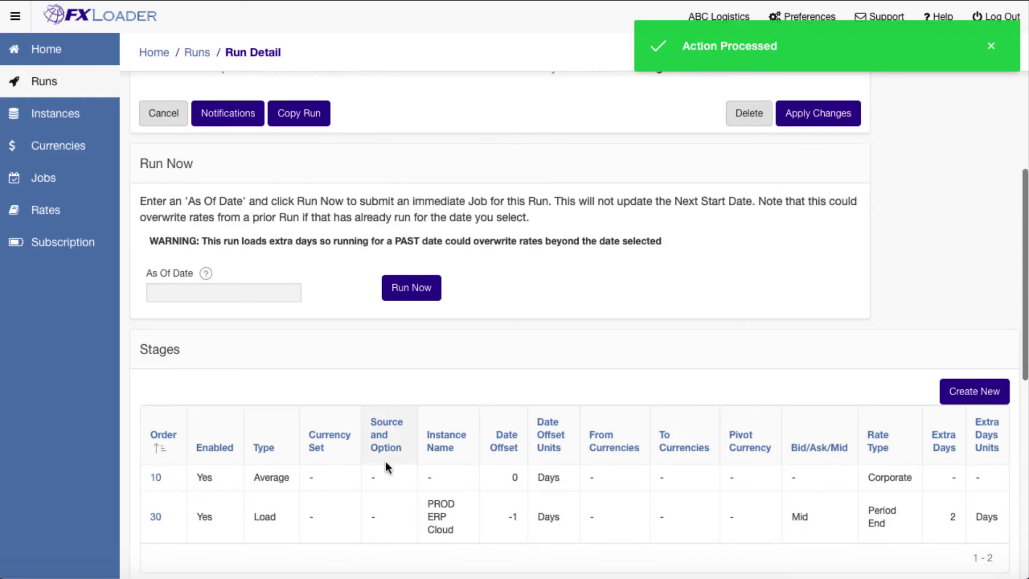
pyautogui.click(156, 522)
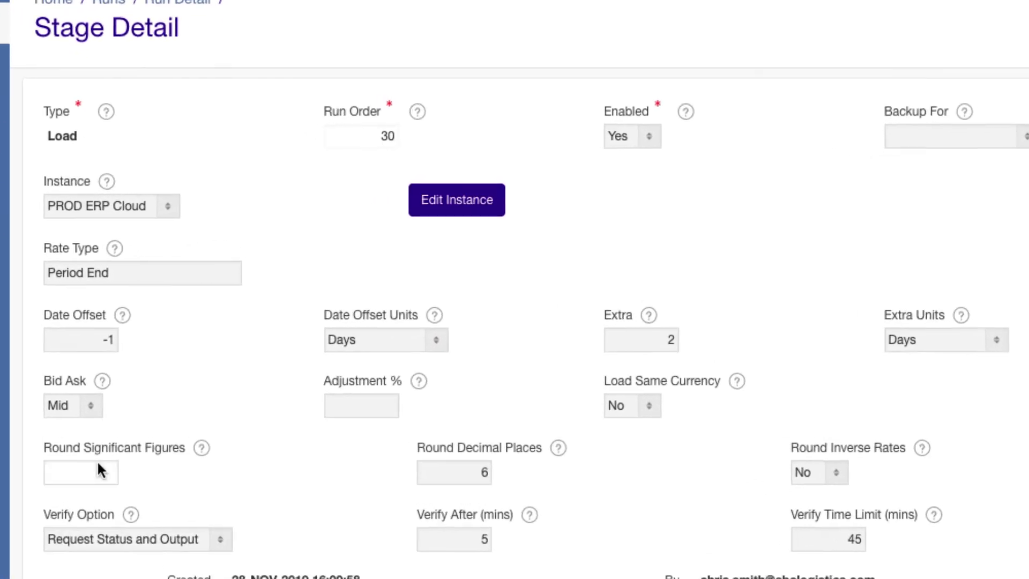
pyautogui.click(208, 276)
pyautogui.press('BackSpace')
pyautogui.press('BackSpace')
pyautogui.press('BackSpace')
pyautogui.write('Average')
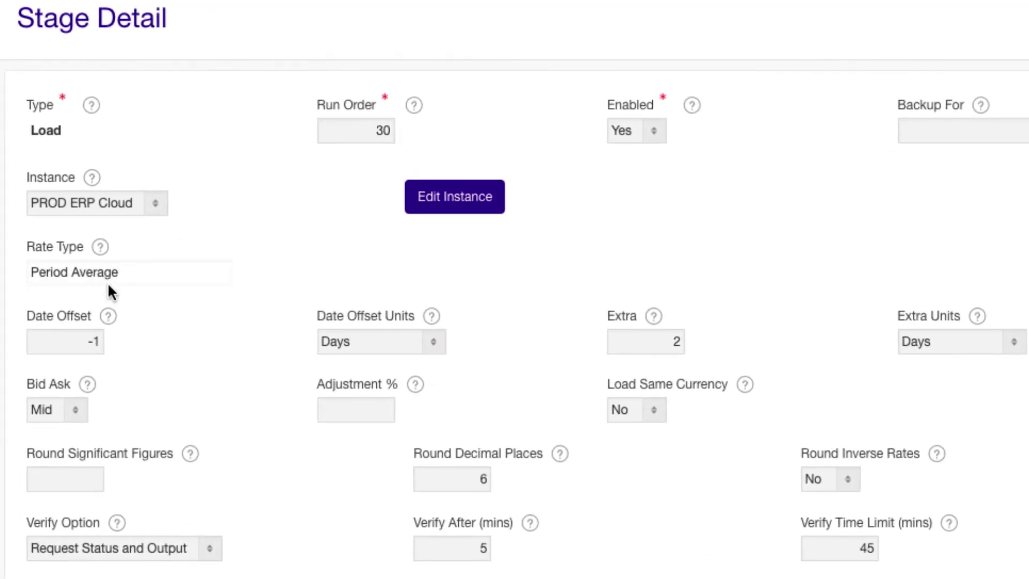
pyautogui.scroll(-5, 349, 333)
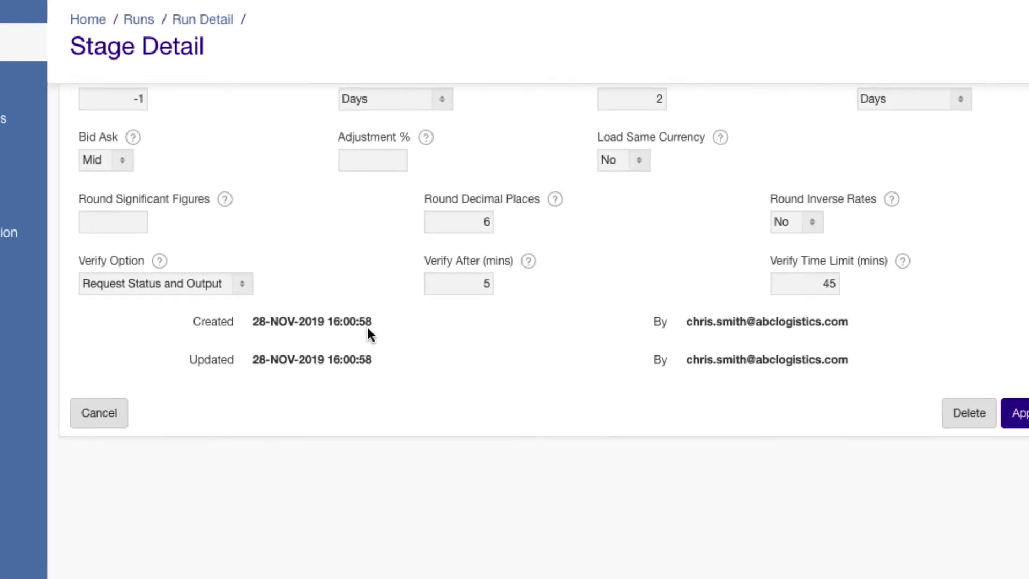
pyautogui.click(1021, 413)
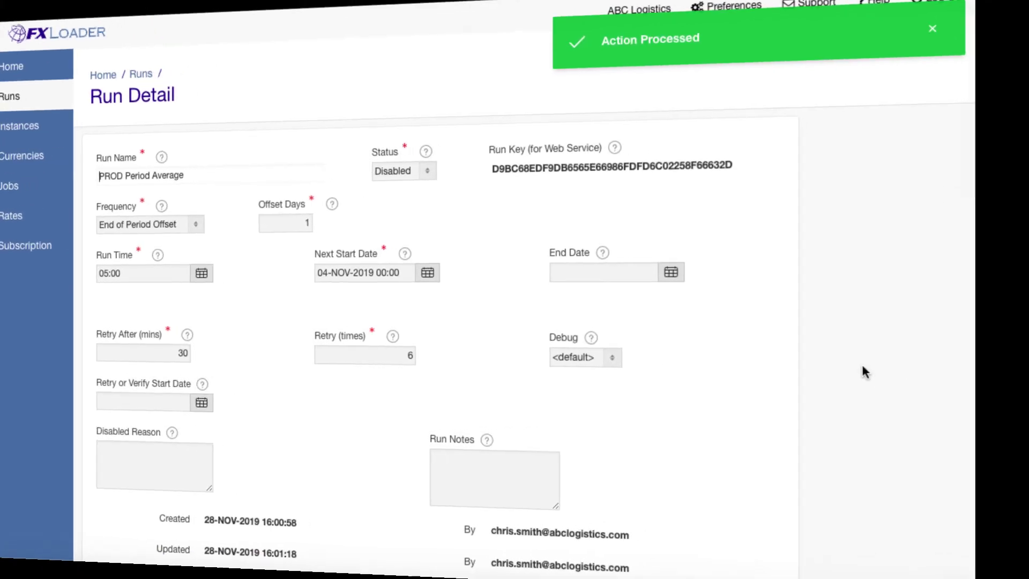